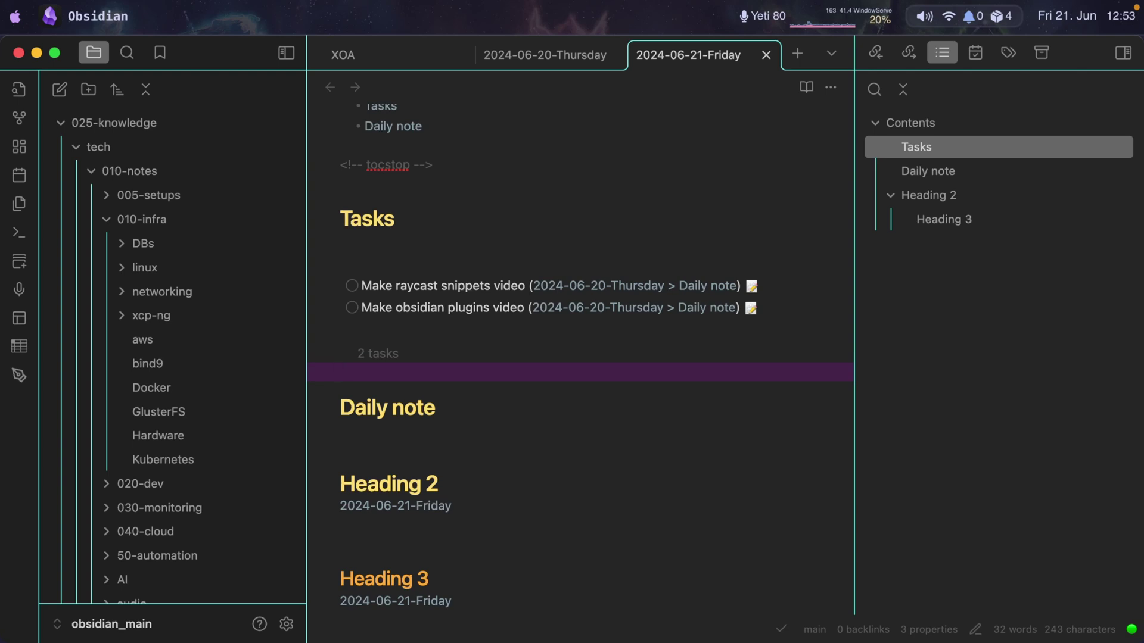
Step: Open the settings and review the complete list of core plugins with their enabled states
{"action": "key", "text": "super+comma"}
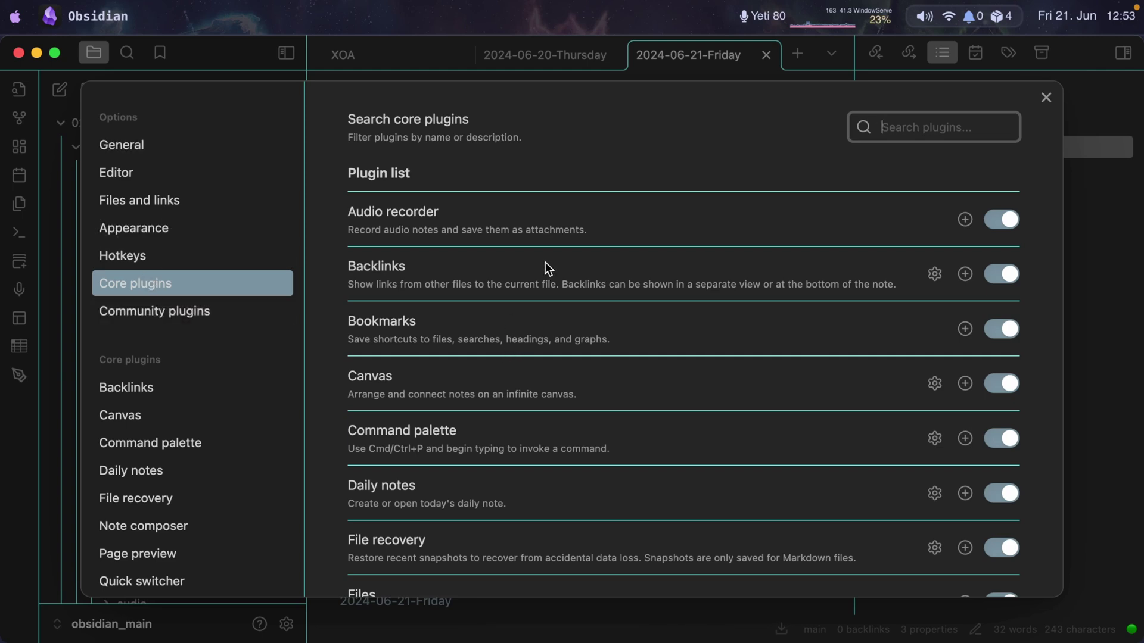
{"action": "scroll", "coordinate": [536, 309], "scroll_direction": "down", "scroll_amount": 10}
{"action": "scroll", "coordinate": [525, 348], "scroll_direction": "up", "scroll_amount": 5}
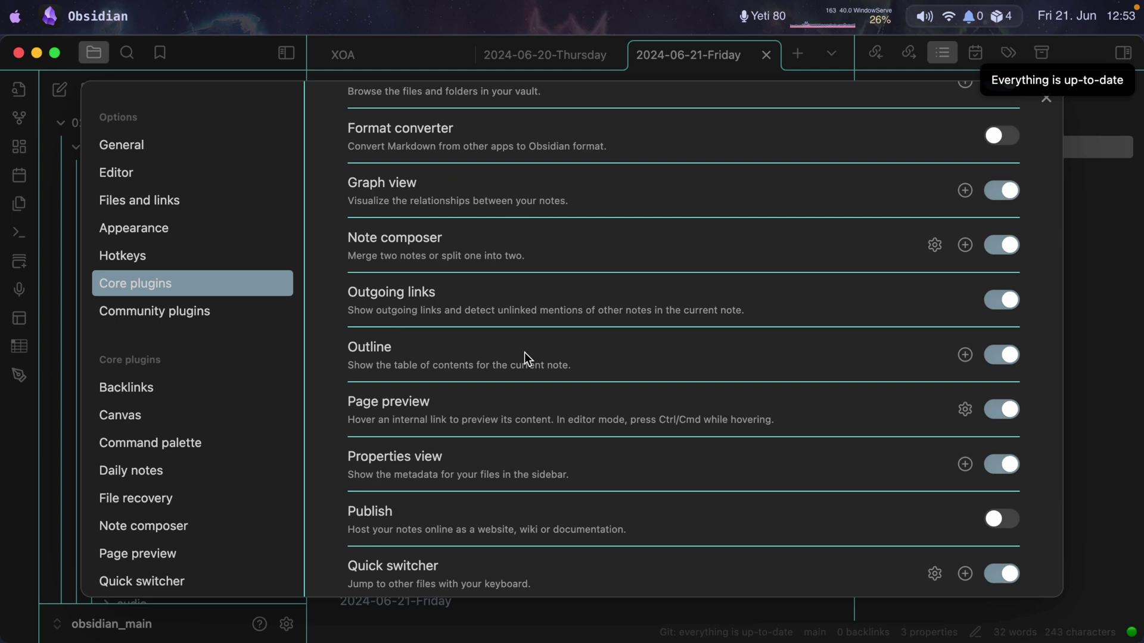
{"action": "scroll", "coordinate": [524, 353], "scroll_direction": "down", "scroll_amount": 5}
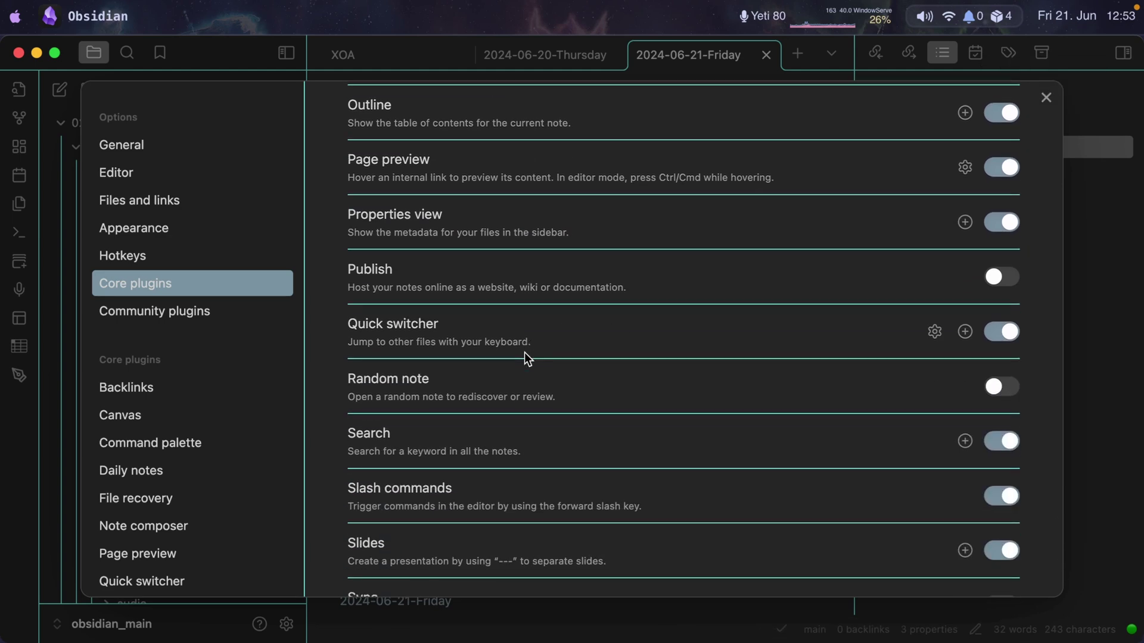
{"action": "scroll", "coordinate": [530, 352], "scroll_direction": "down", "scroll_amount": 6}
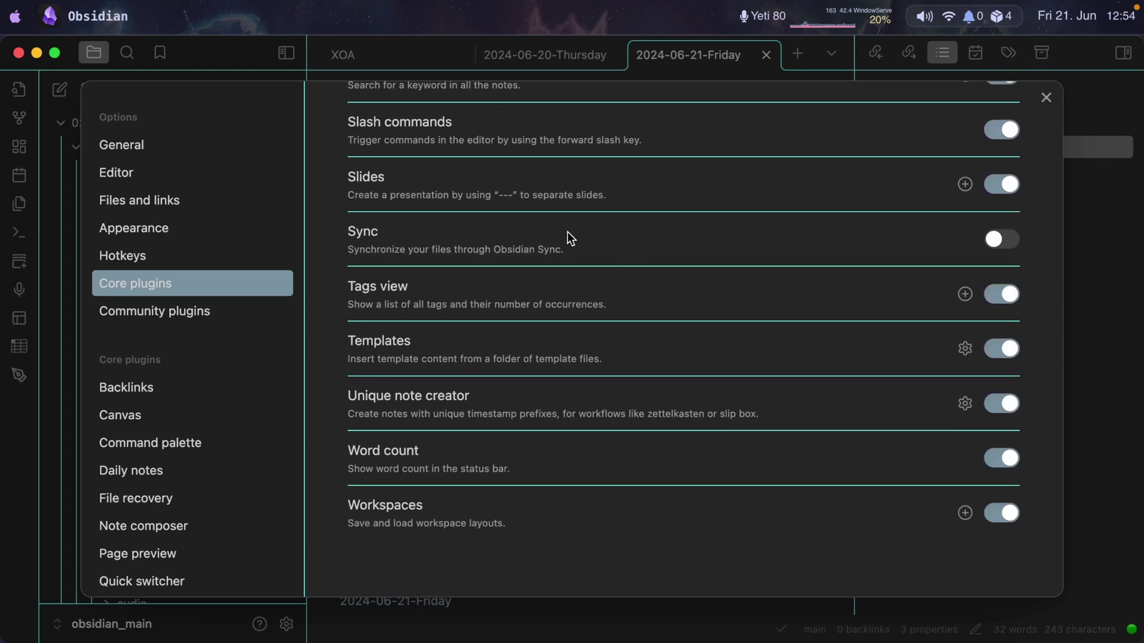
Step: Browse the community plugins filtered to installed ones only, look through them, and close the plugin browser
{"action": "left_click", "coordinate": [124, 311]}
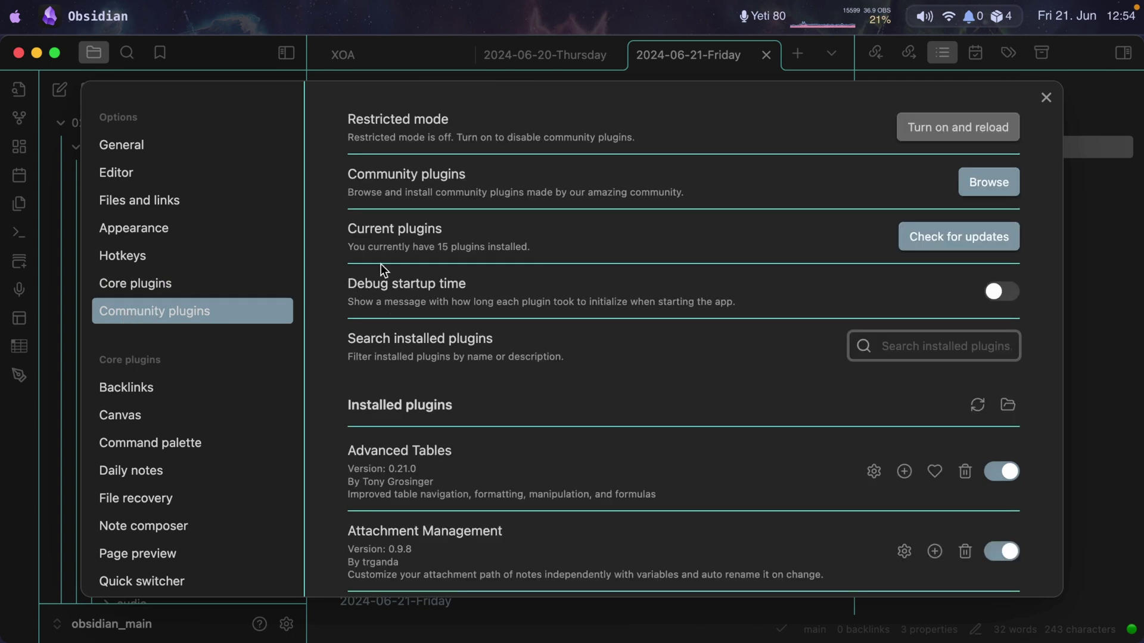
{"action": "left_click", "coordinate": [982, 182]}
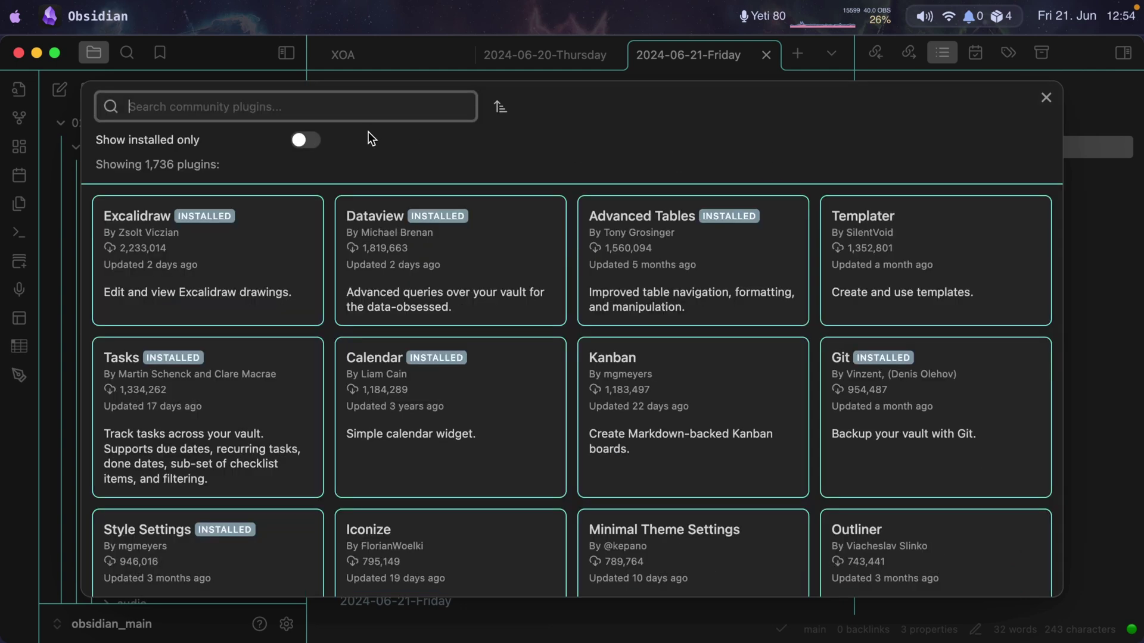
{"action": "left_click", "coordinate": [300, 140]}
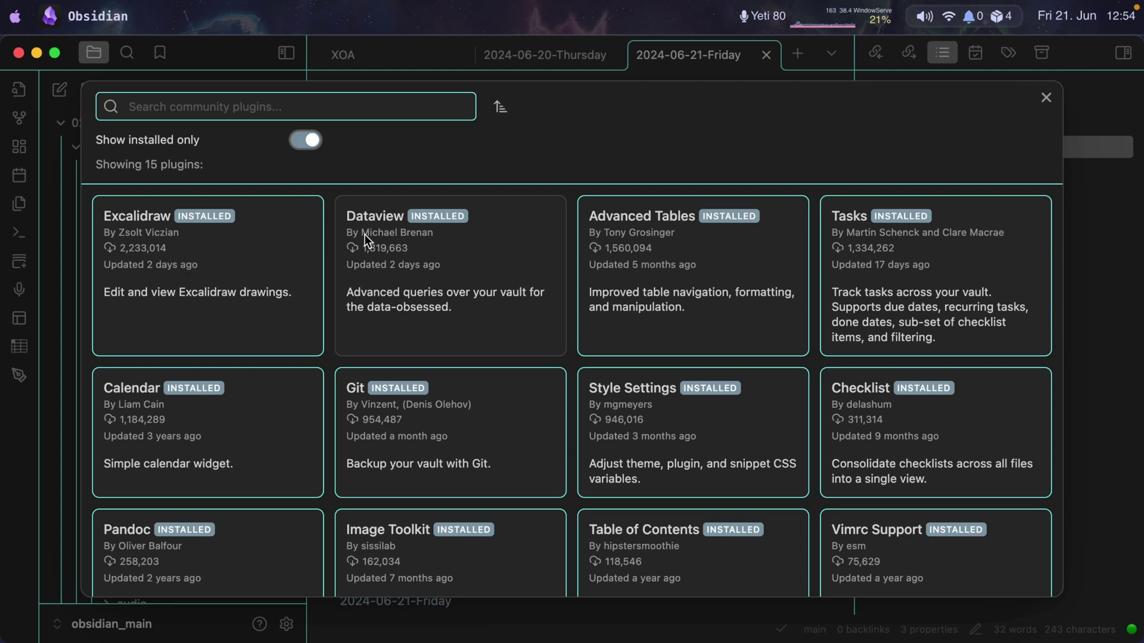
{"action": "scroll", "coordinate": [922, 280], "scroll_direction": "down", "scroll_amount": 5}
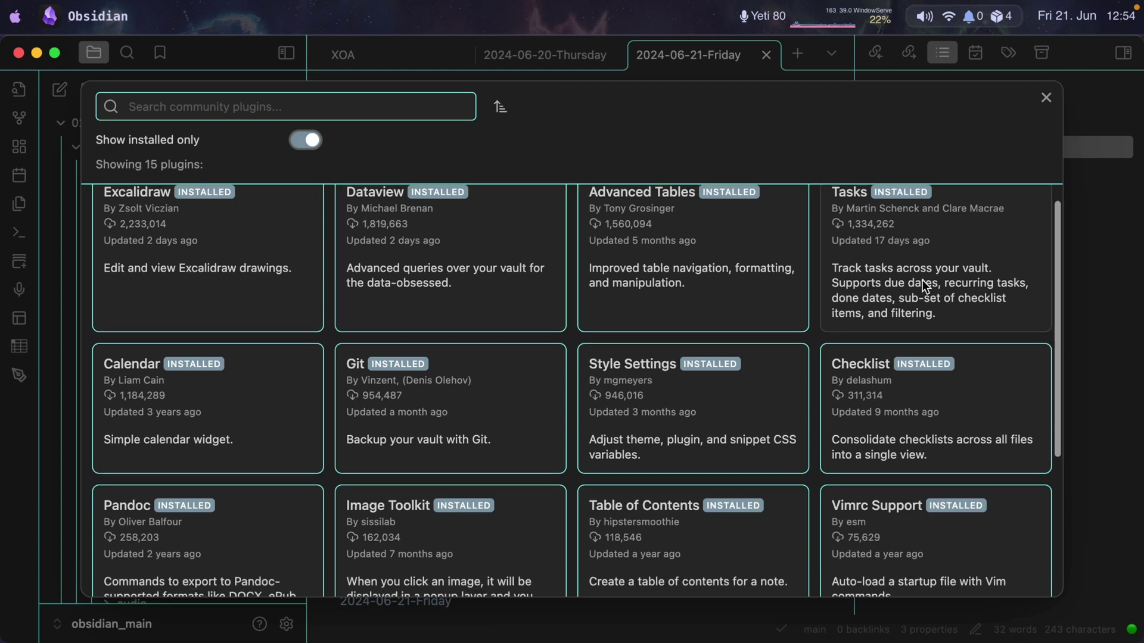
{"action": "scroll", "coordinate": [923, 280], "scroll_direction": "down", "scroll_amount": 2}
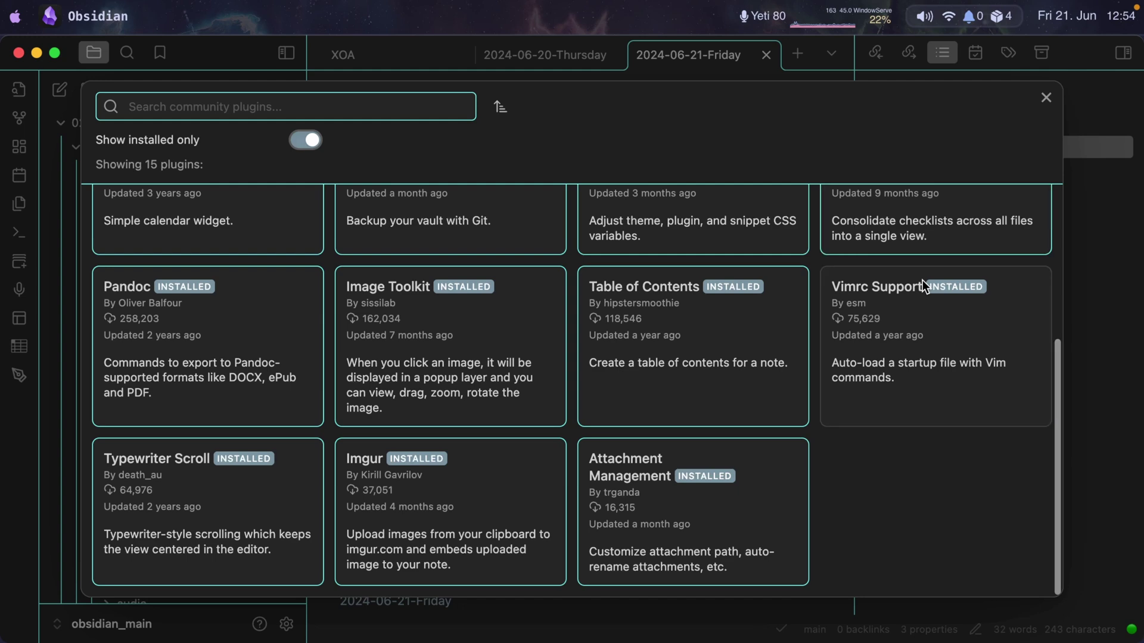
{"action": "key", "text": "Escape"}
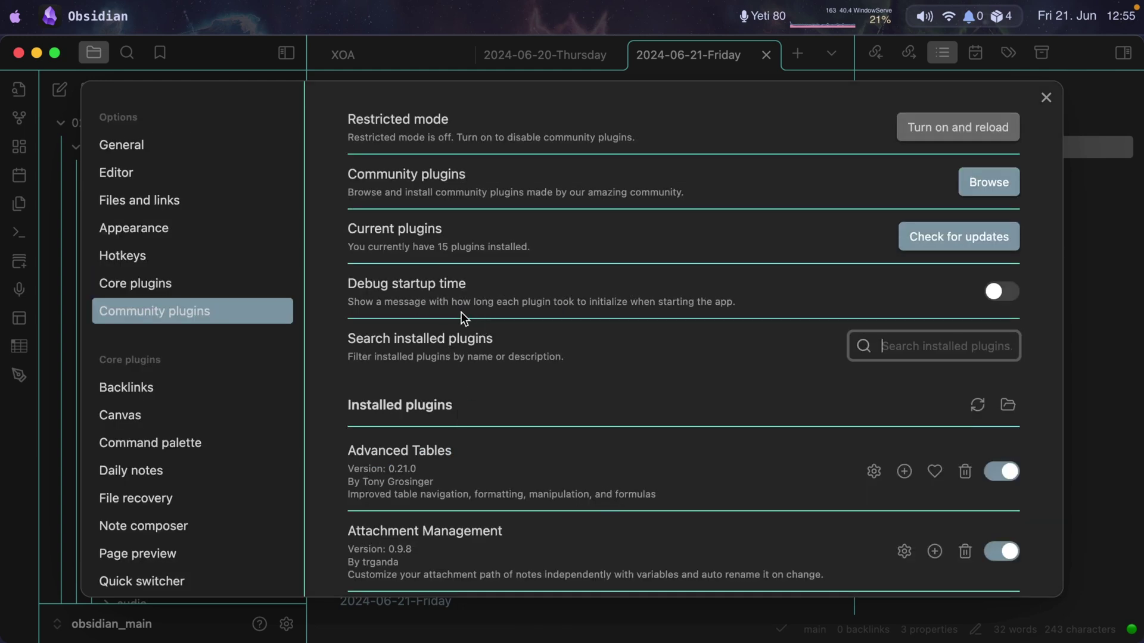
Step: Review which installed community plugins are enabled, and open the settings of the Advanced Tables plugin
{"action": "scroll", "coordinate": [480, 387], "scroll_direction": "down", "scroll_amount": 5}
{"action": "scroll", "coordinate": [477, 346], "scroll_direction": "down", "scroll_amount": 3}
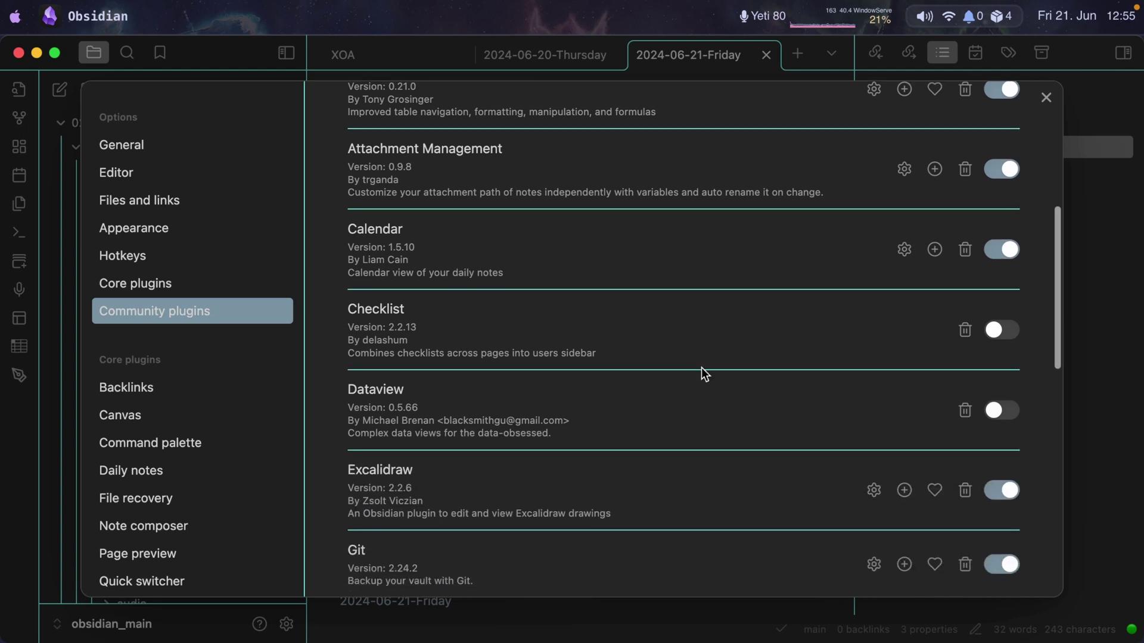
{"action": "scroll", "coordinate": [654, 316], "scroll_direction": "down", "scroll_amount": 10}
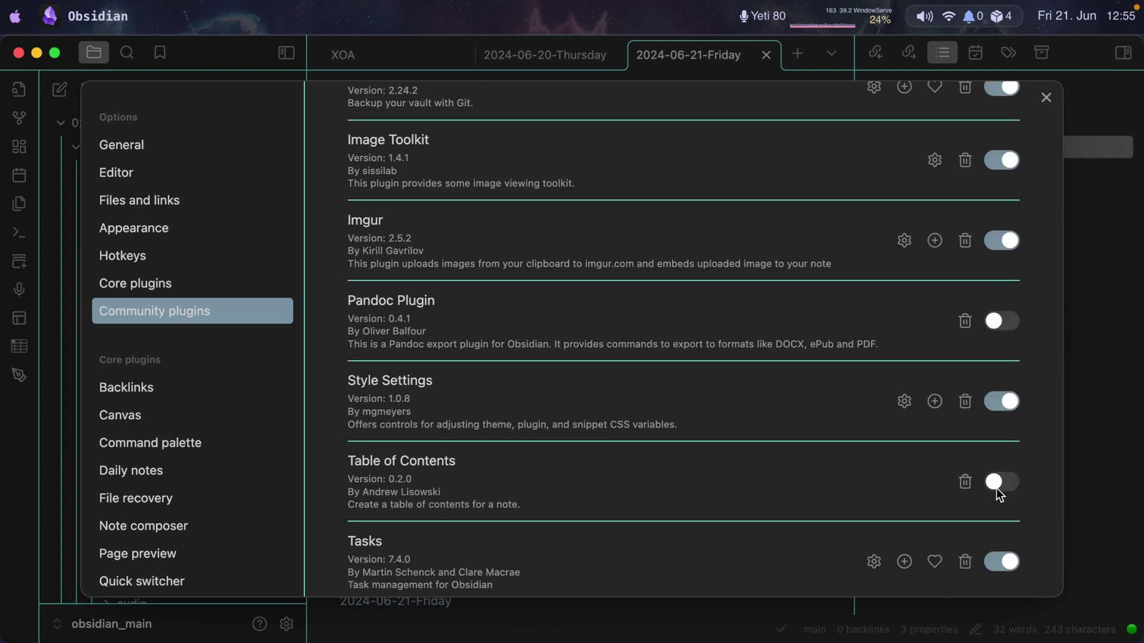
{"action": "scroll", "coordinate": [727, 478], "scroll_direction": "down", "scroll_amount": 5}
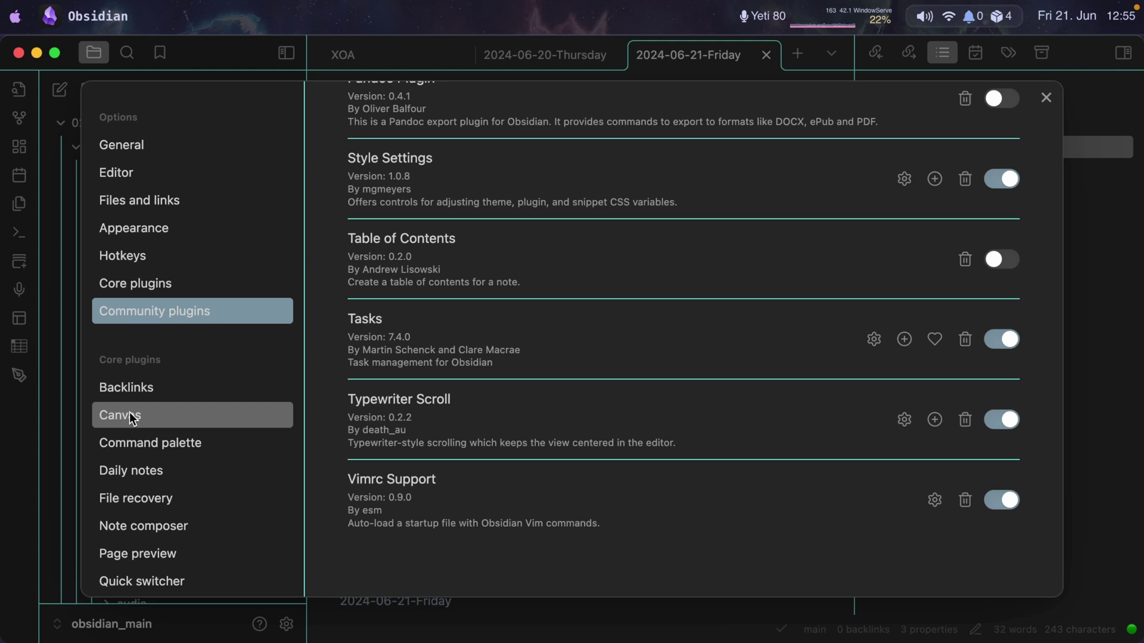
{"action": "scroll", "coordinate": [150, 387], "scroll_direction": "down", "scroll_amount": 7}
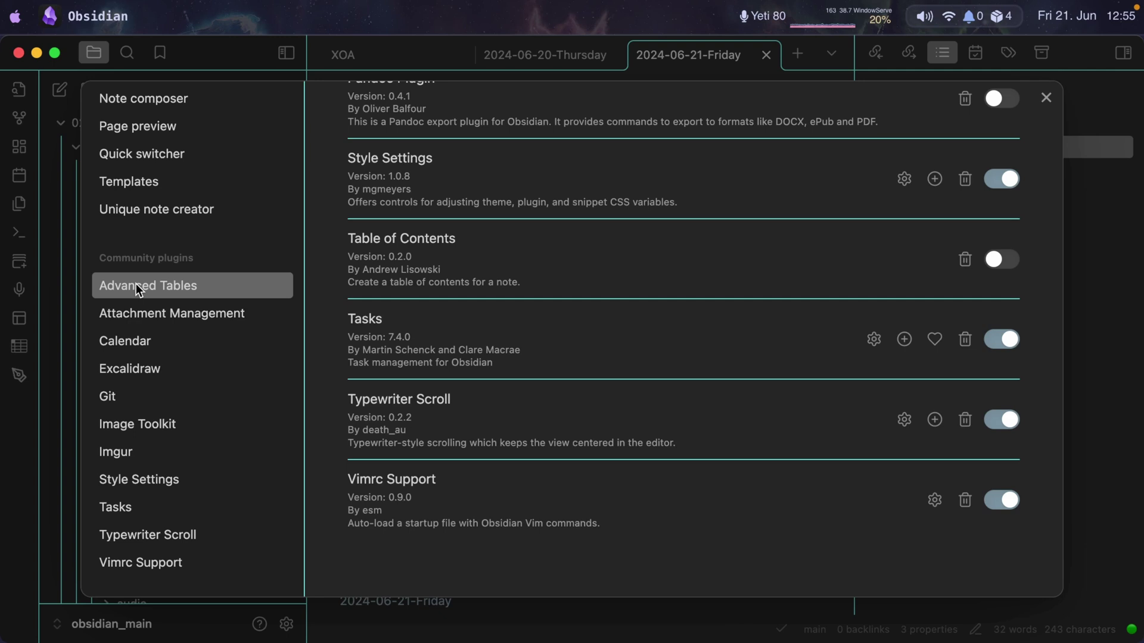
{"action": "left_click", "coordinate": [137, 287]}
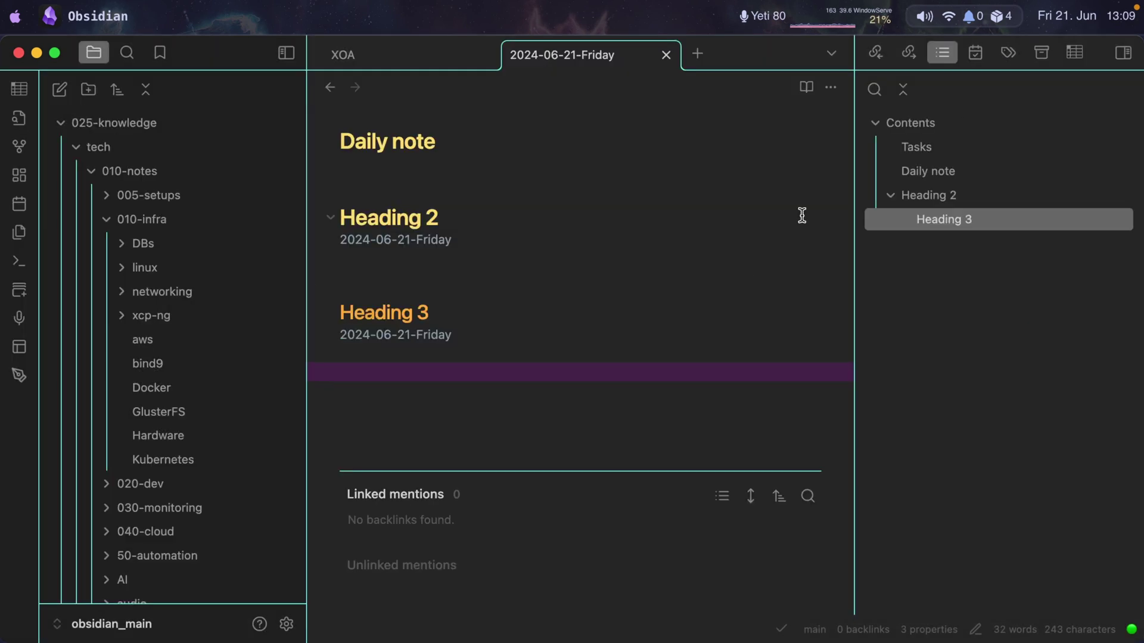
Step: Switch the 2024-06-21-Friday note to source mode and start a table under Heading 3 with the header column1
{"action": "left_click", "coordinate": [832, 87]}
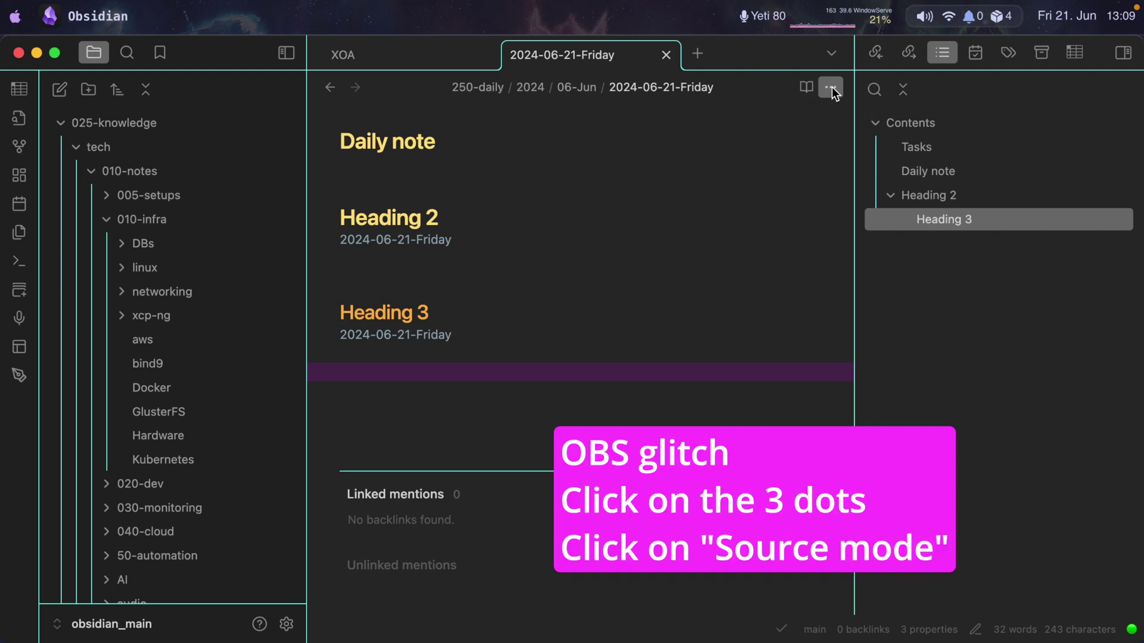
{"action": "left_click", "coordinate": [894, 147]}
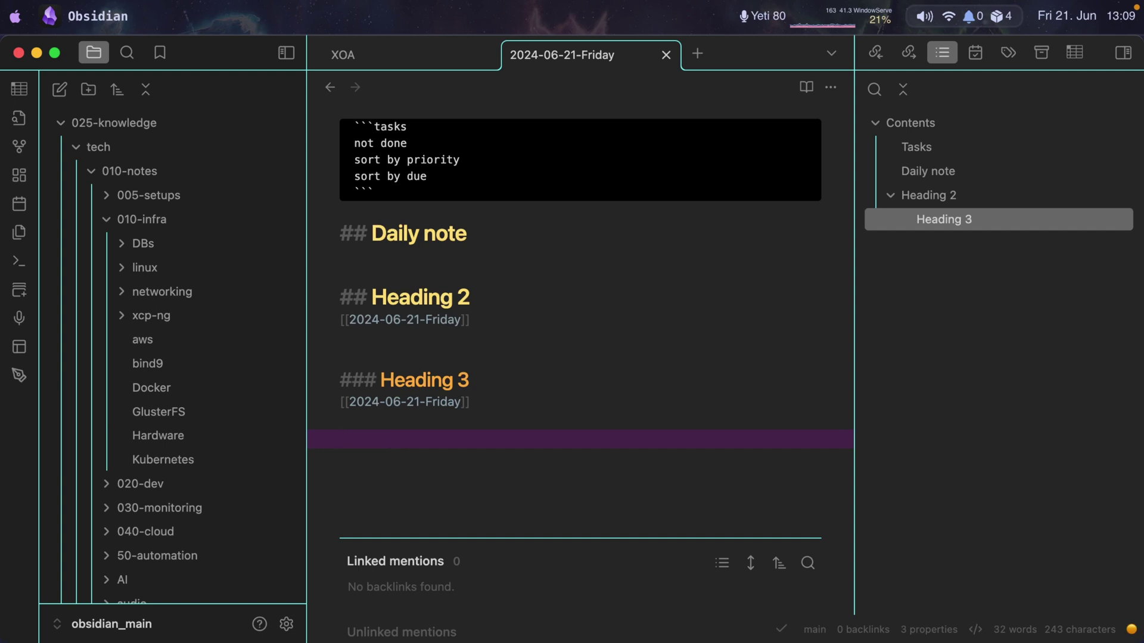
{"action": "type", "text": "column1"}
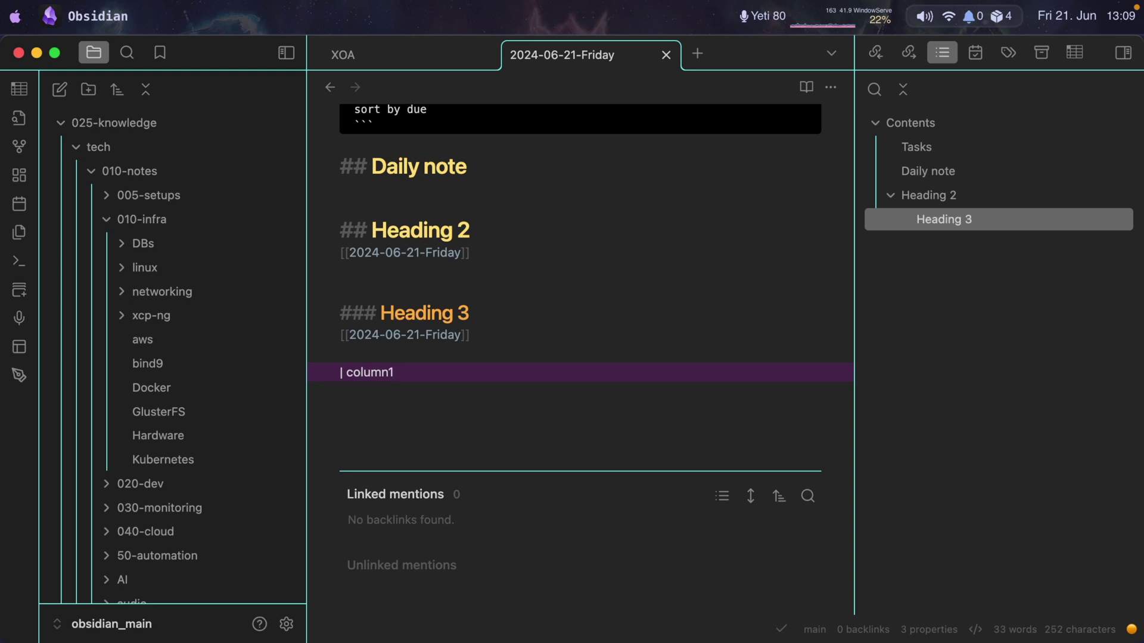
{"action": "type", "text": " |"}
{"action": "key", "text": "Tab"}
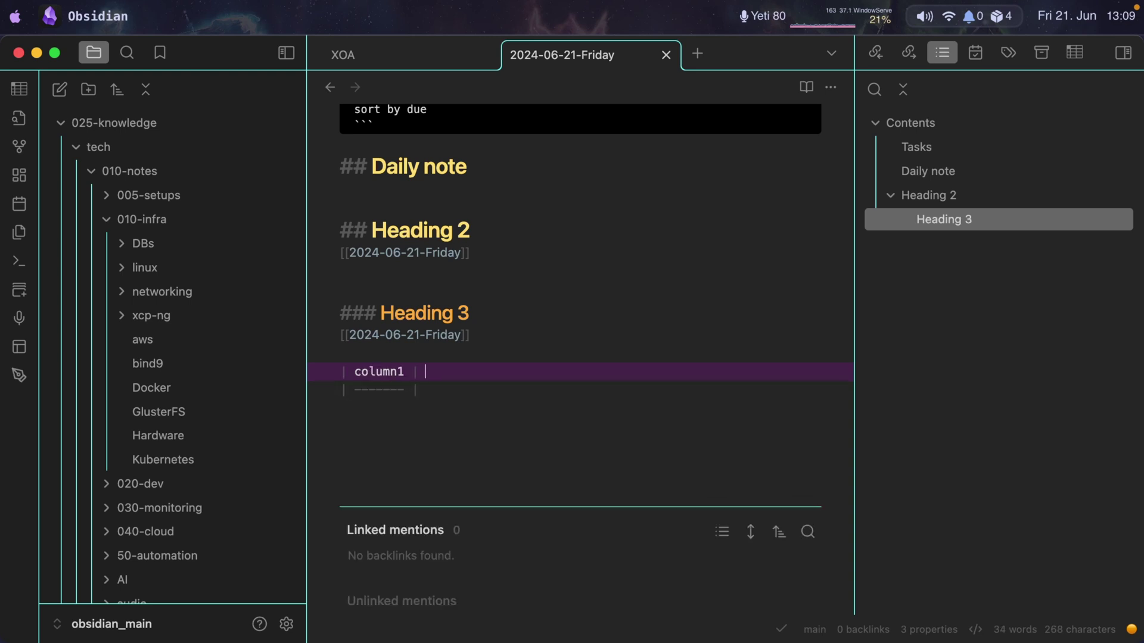
Step: Add the headers column2, colum3 and column4 to the table under Heading 3
{"action": "type", "text": "column2"}
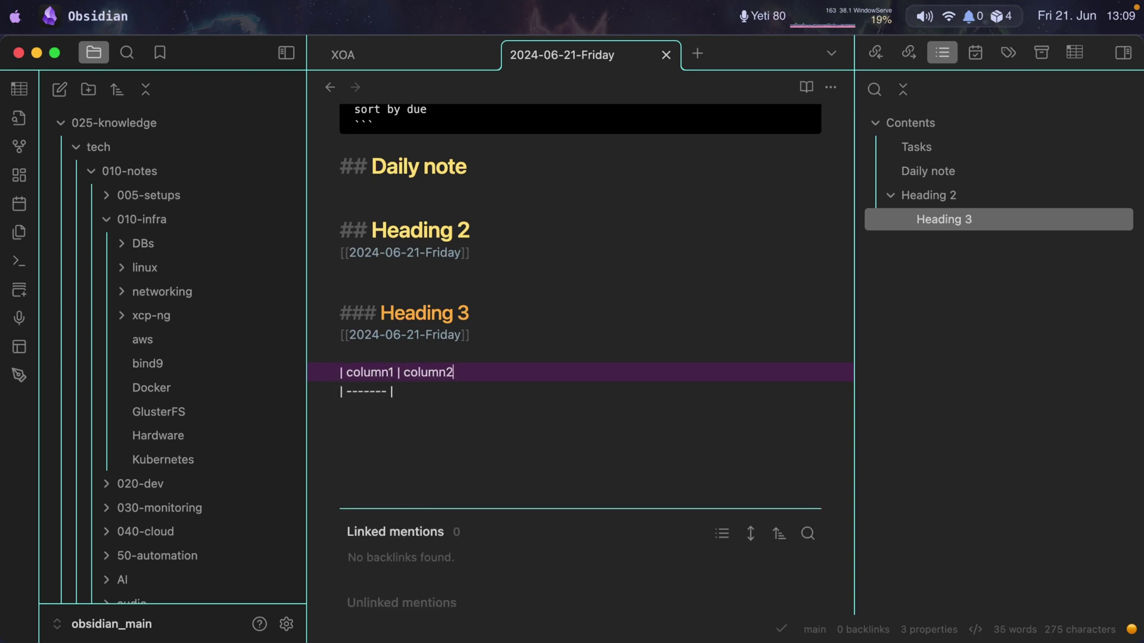
{"action": "type", "text": " |"}
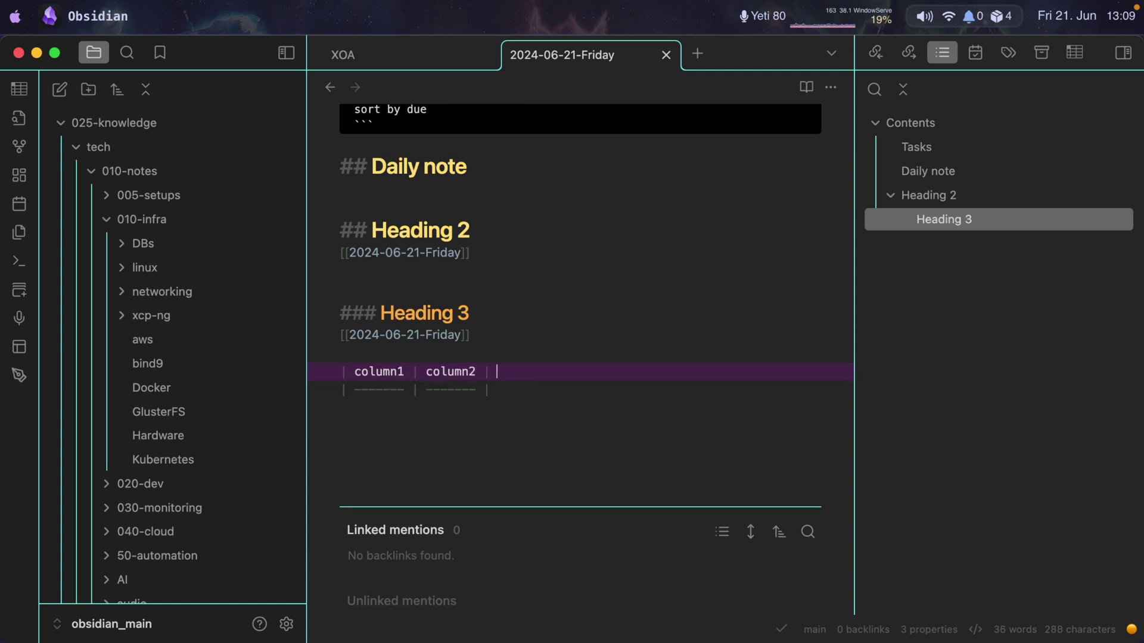
{"action": "key", "text": "Tab"}
{"action": "type", "text": "colum3 |"}
{"action": "key", "text": "Tab"}
{"action": "type", "text": "column4 |"}
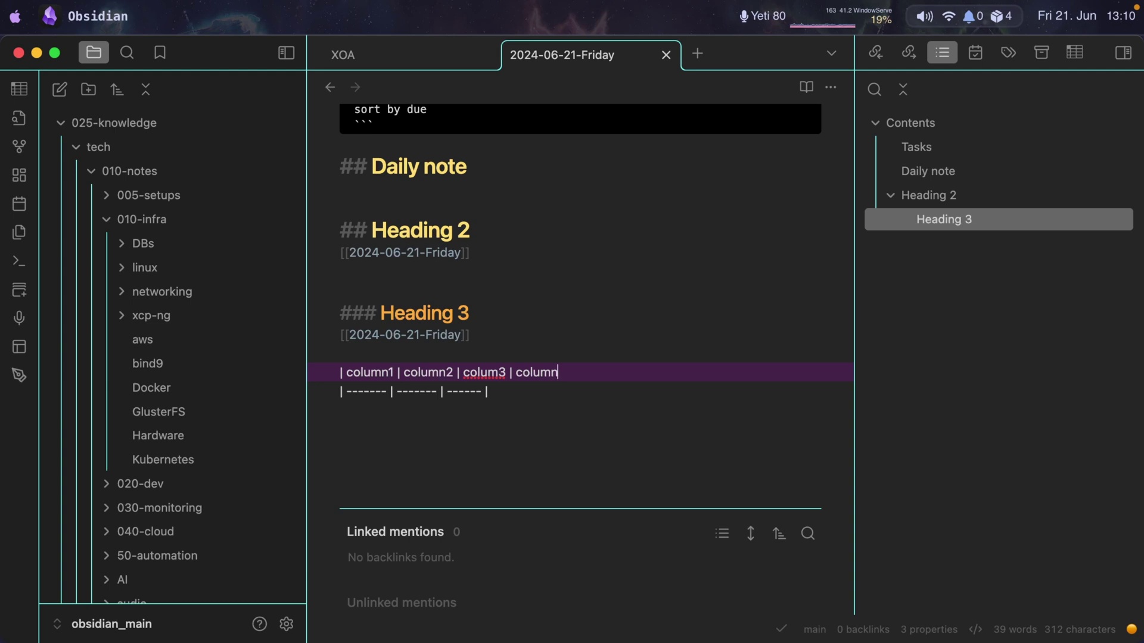
{"action": "key", "text": "Tab"}
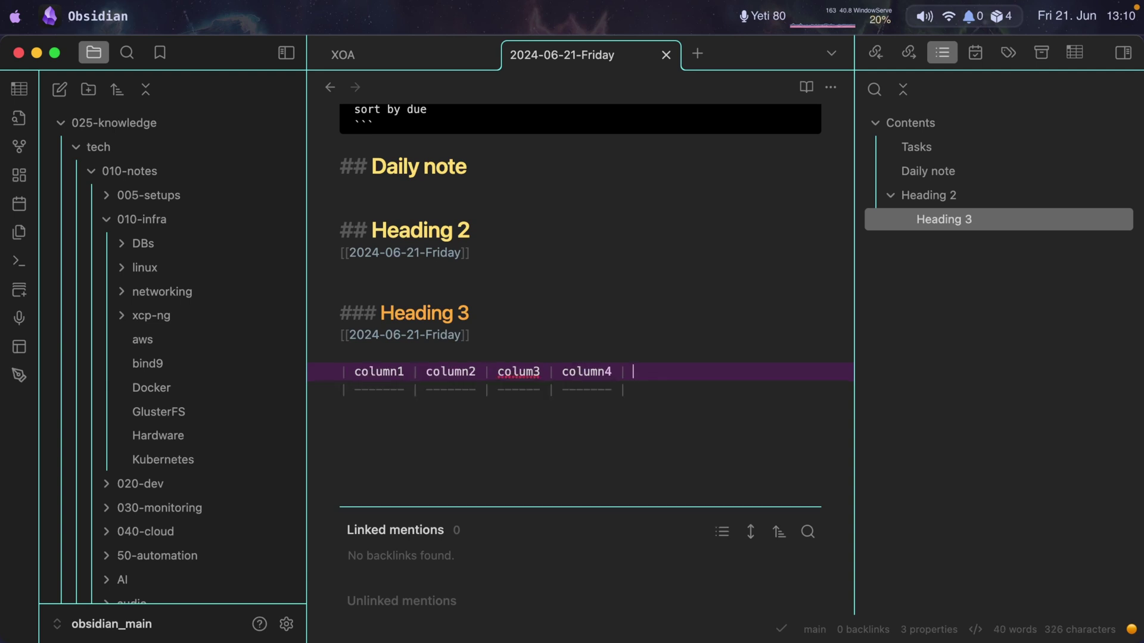
Step: Add a first table row containing row1 in all four columns
{"action": "key", "text": "Return"}
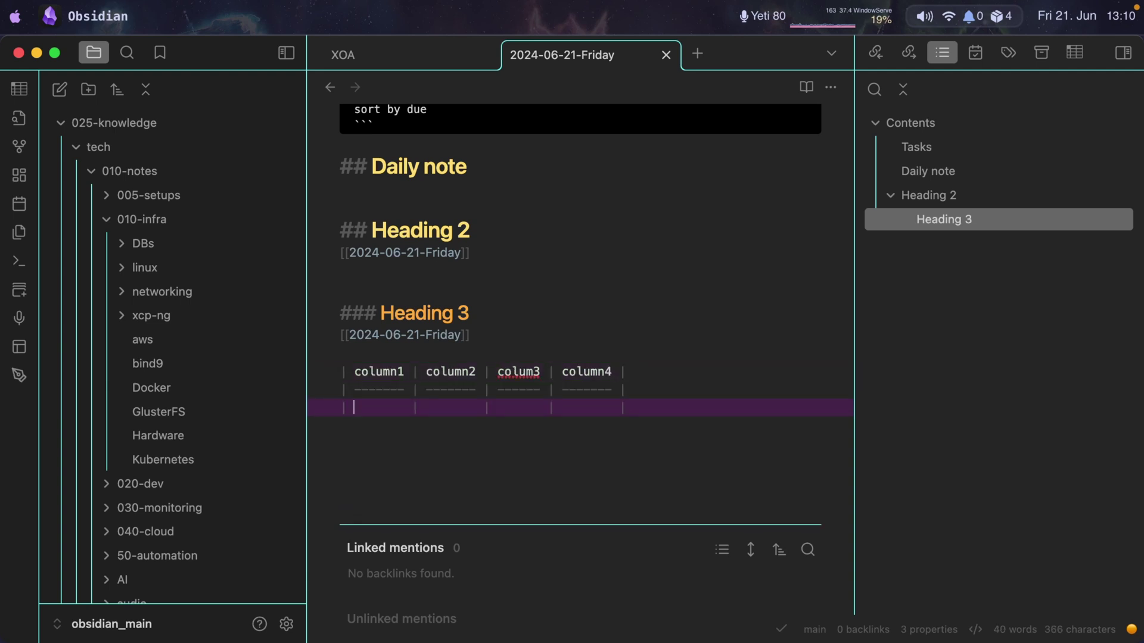
{"action": "type", "text": "row1"}
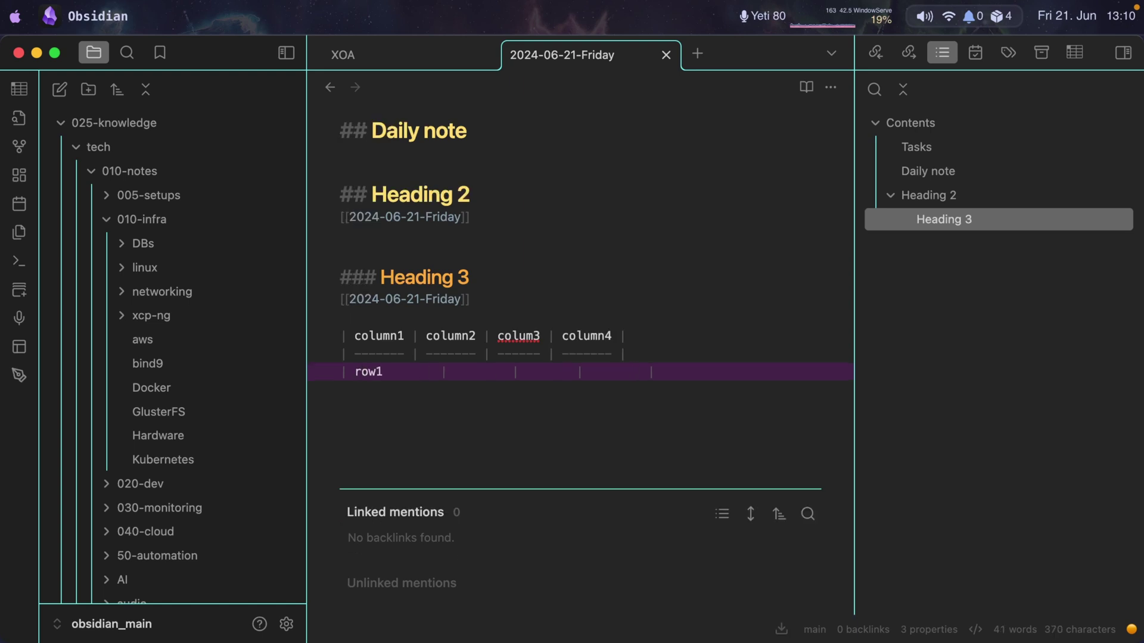
{"action": "key", "text": "Tab"}
{"action": "type", "text": "row1"}
{"action": "key", "text": "Tab"}
{"action": "type", "text": "row1"}
{"action": "key", "text": "Tab"}
{"action": "type", "text": "row1"}
Step: Add a second table row containing row2 in all four columns, and switch the note back to the rendered editing view
{"action": "key", "text": "Return"}
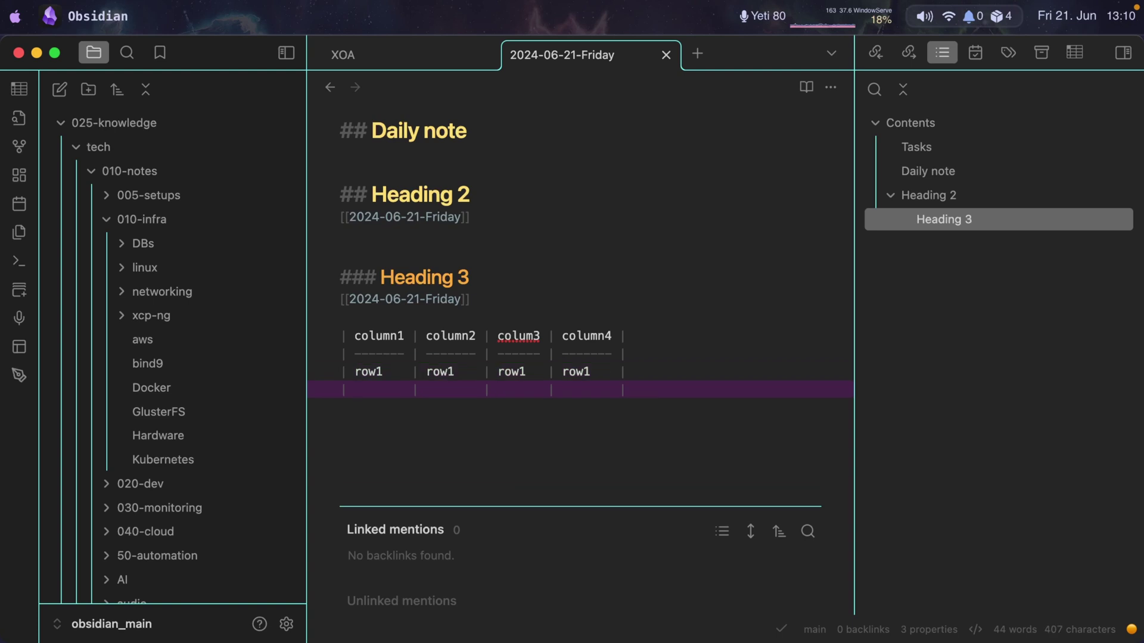
{"action": "type", "text": "| row2 | row2 | row2 | row2 |"}
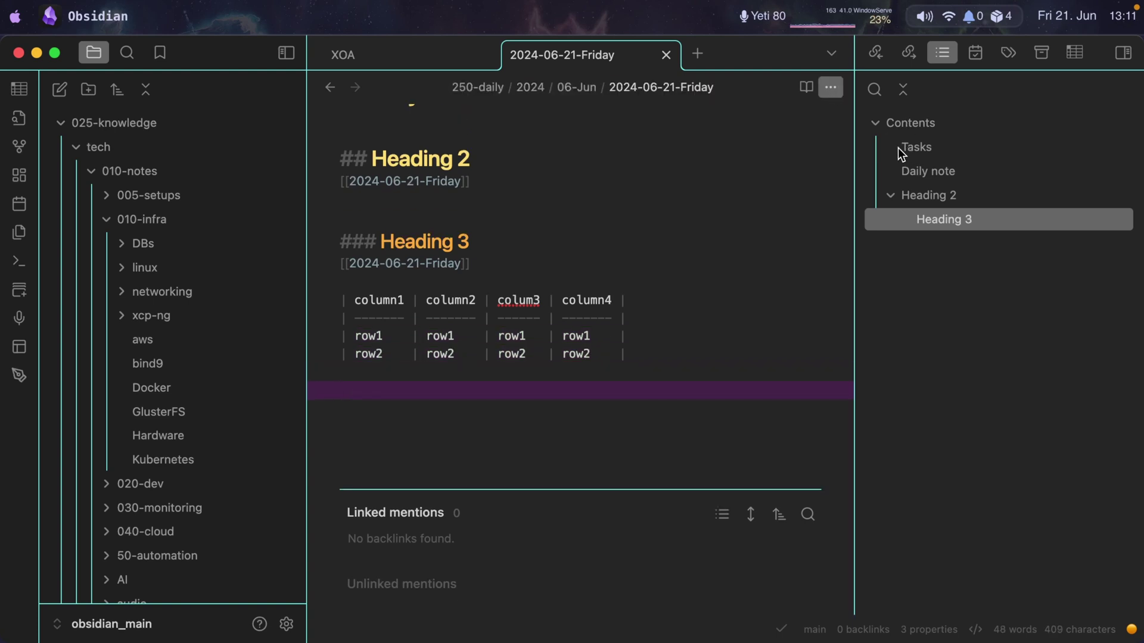
{"action": "key", "text": "super+e"}
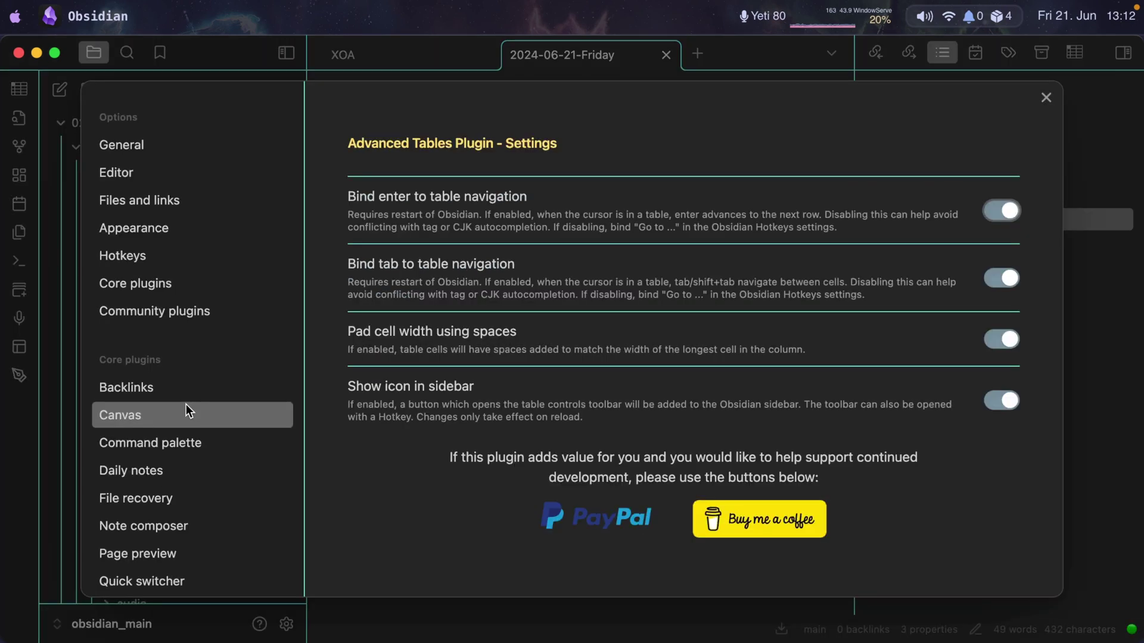
Step: Examine the Attachment Management plugin's attachment path, attachment format, date format and automatic rename settings, and close the settings
{"action": "scroll", "coordinate": [186, 403], "scroll_direction": "down", "scroll_amount": 5}
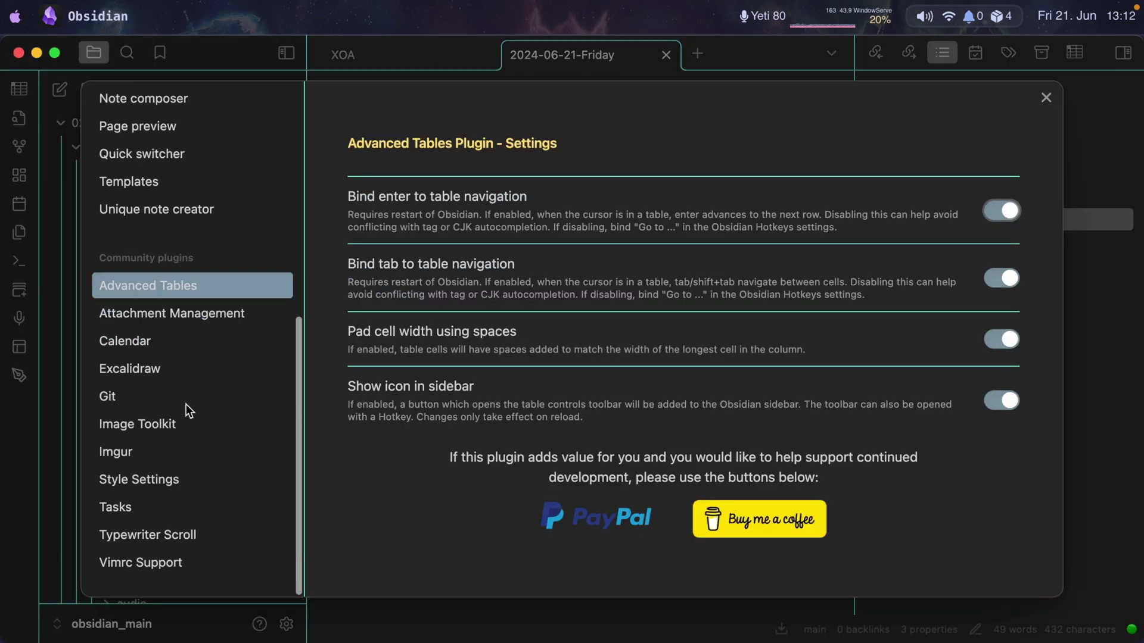
{"action": "left_click", "coordinate": [156, 314]}
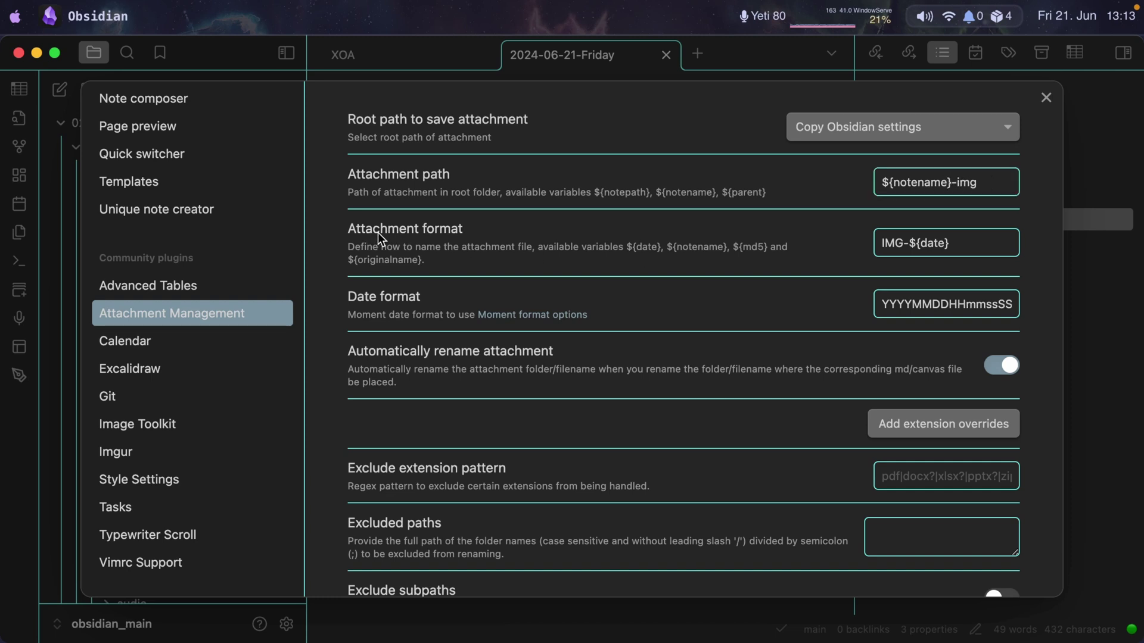
{"action": "double_click", "coordinate": [903, 241]}
{"action": "left_click_drag", "start_coordinate": [951, 242], "coordinate": [908, 242]}
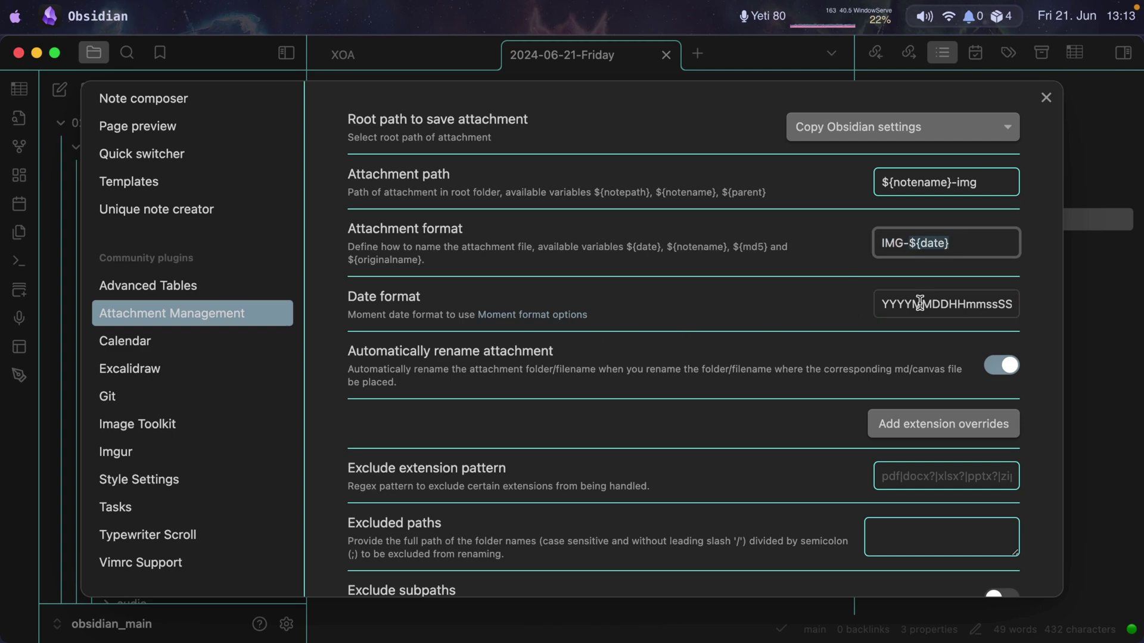
{"action": "left_click_drag", "start_coordinate": [880, 303], "coordinate": [1049, 312]}
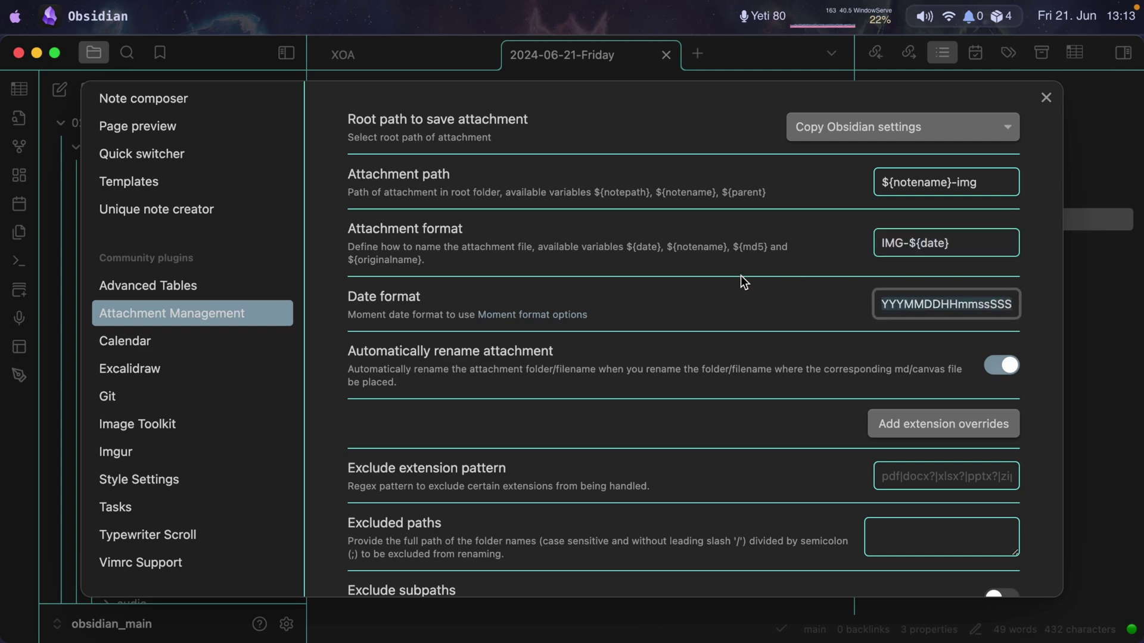
{"action": "scroll", "coordinate": [619, 286], "scroll_direction": "down", "scroll_amount": 3}
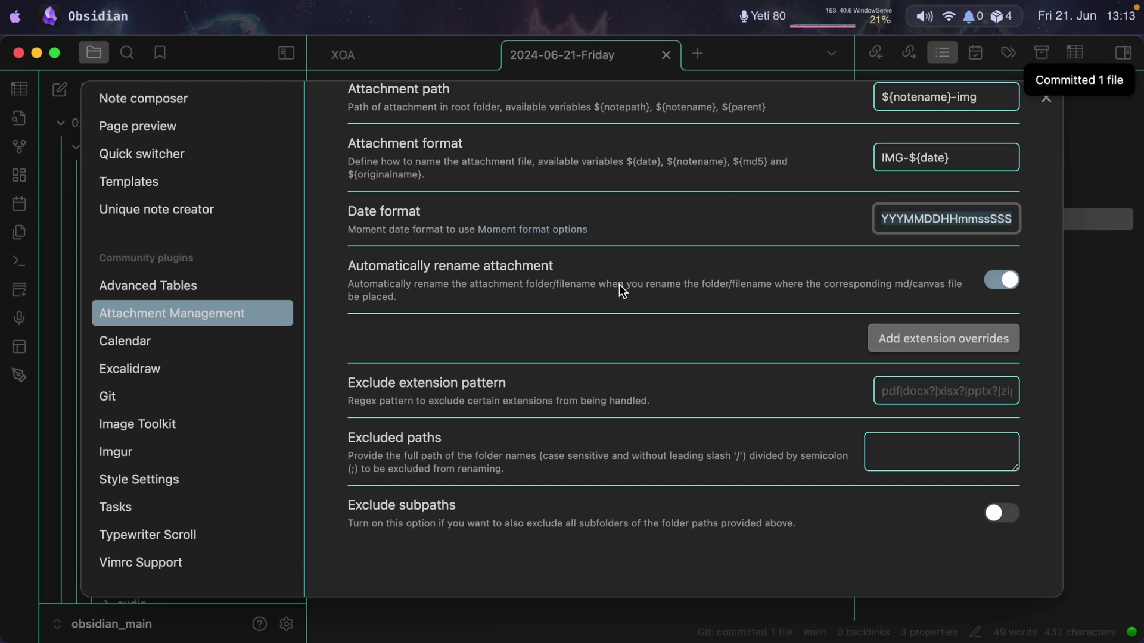
{"action": "key", "text": "Escape"}
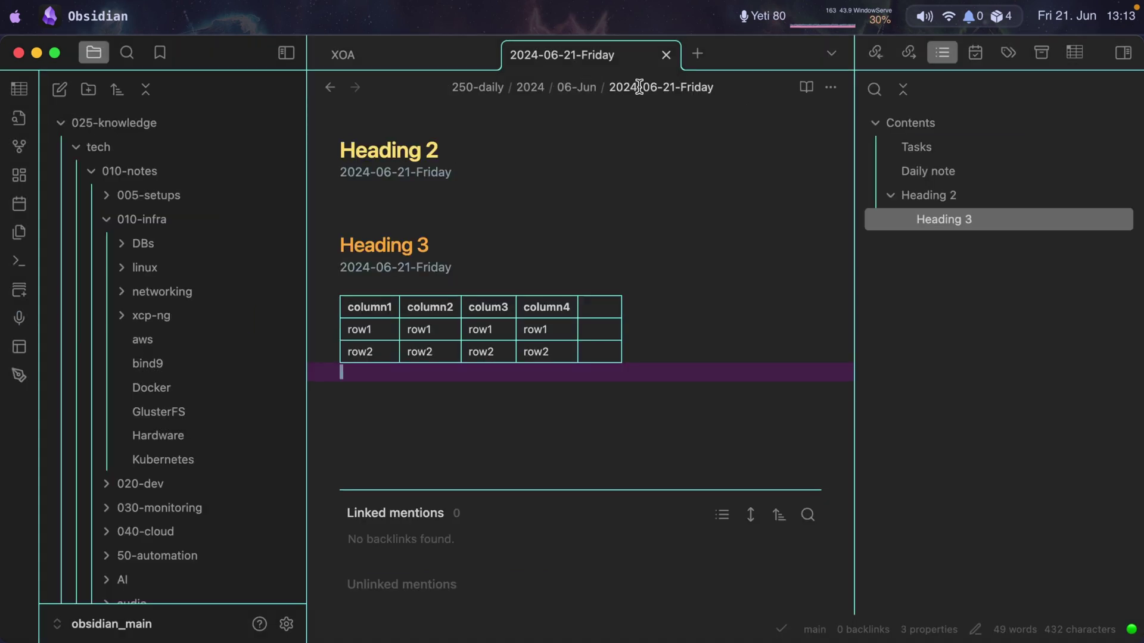
Step: Reveal the daily note's 06-Jun folder in the file explorer and look through its notes and image folders
{"action": "left_click", "coordinate": [576, 88]}
{"action": "scroll", "coordinate": [195, 379], "scroll_direction": "down", "scroll_amount": 6}
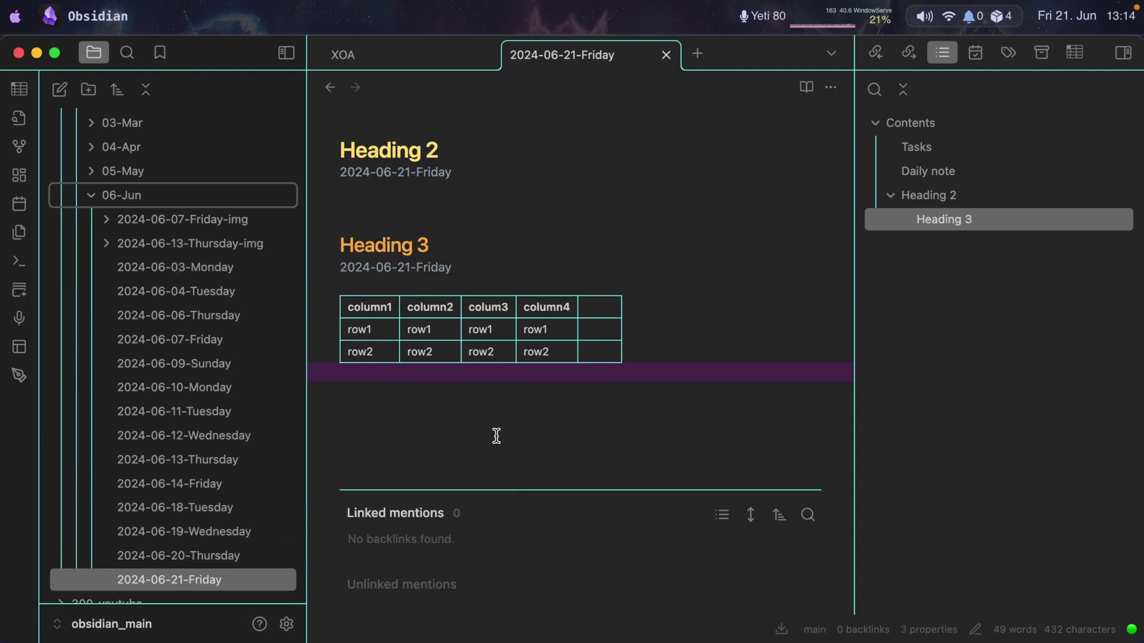
Step: Capture the headline area of the Raycast homepage in Safari and paste it into Obsidian's daily note below a "raycast screenshot" bullet
{"action": "left_click_drag", "start_coordinate": [240, 243], "coordinate": [876, 538]}
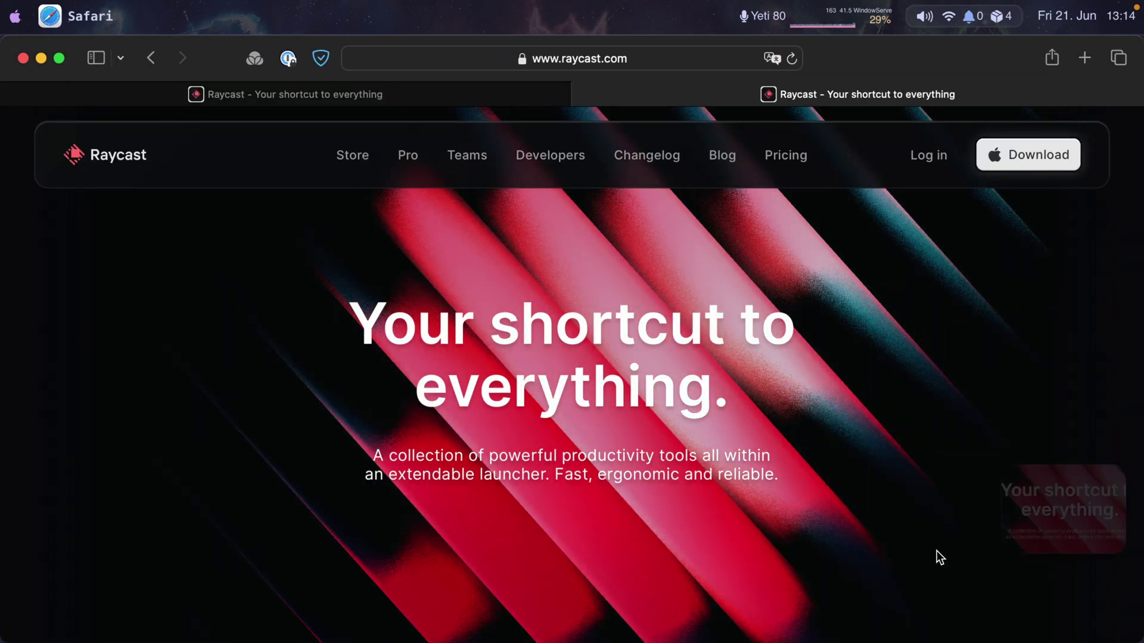
{"action": "key", "text": "super+Tab"}
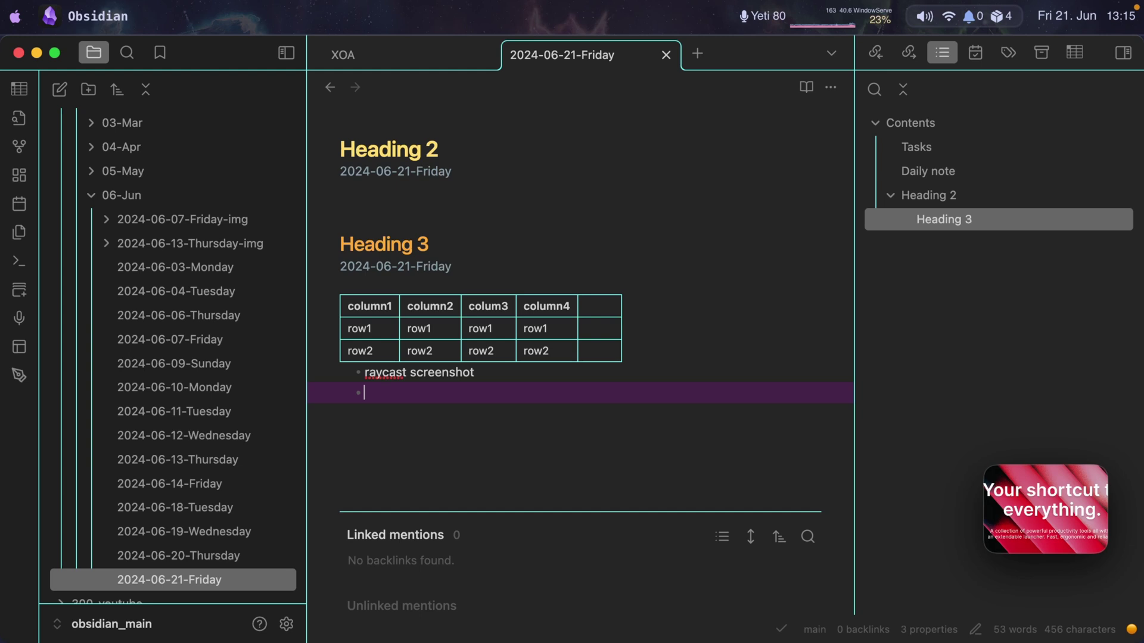
{"action": "key", "text": "super+v"}
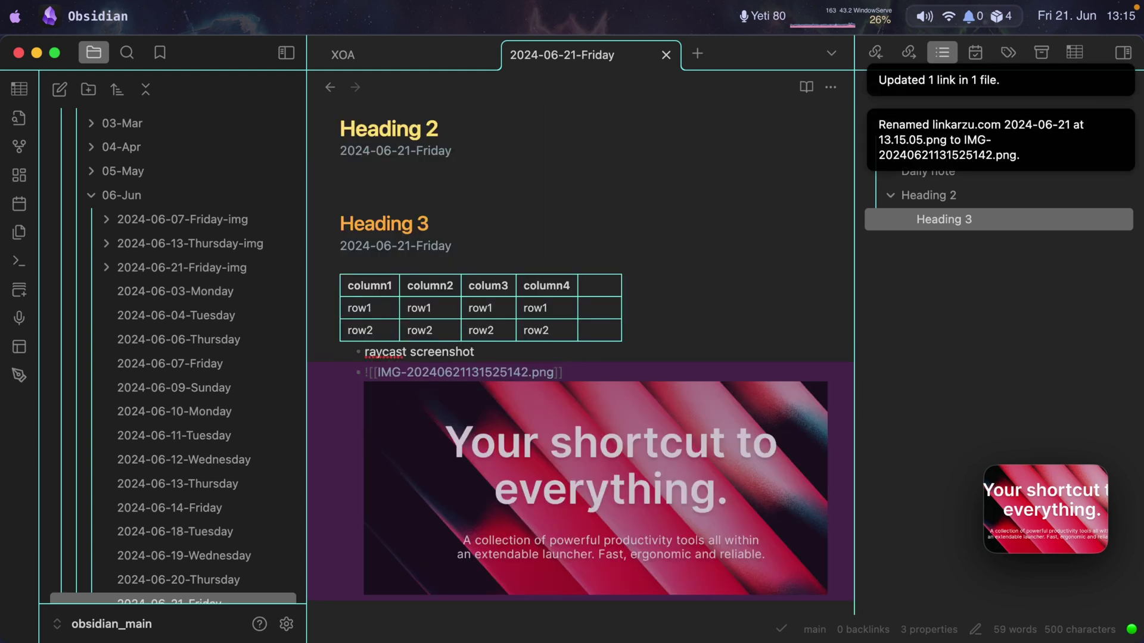
Step: Look inside the 2024-06-21-Friday-img folder, view the pasted screenshot file in its own tab, and close that tab
{"action": "left_click", "coordinate": [100, 270]}
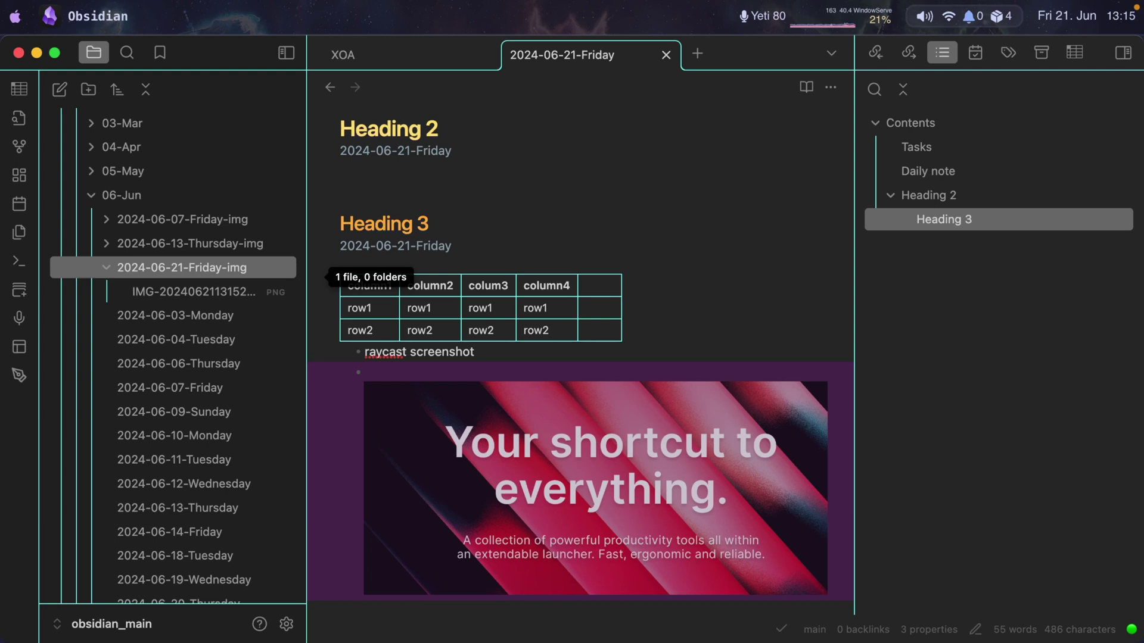
{"action": "left_click", "coordinate": [247, 282]}
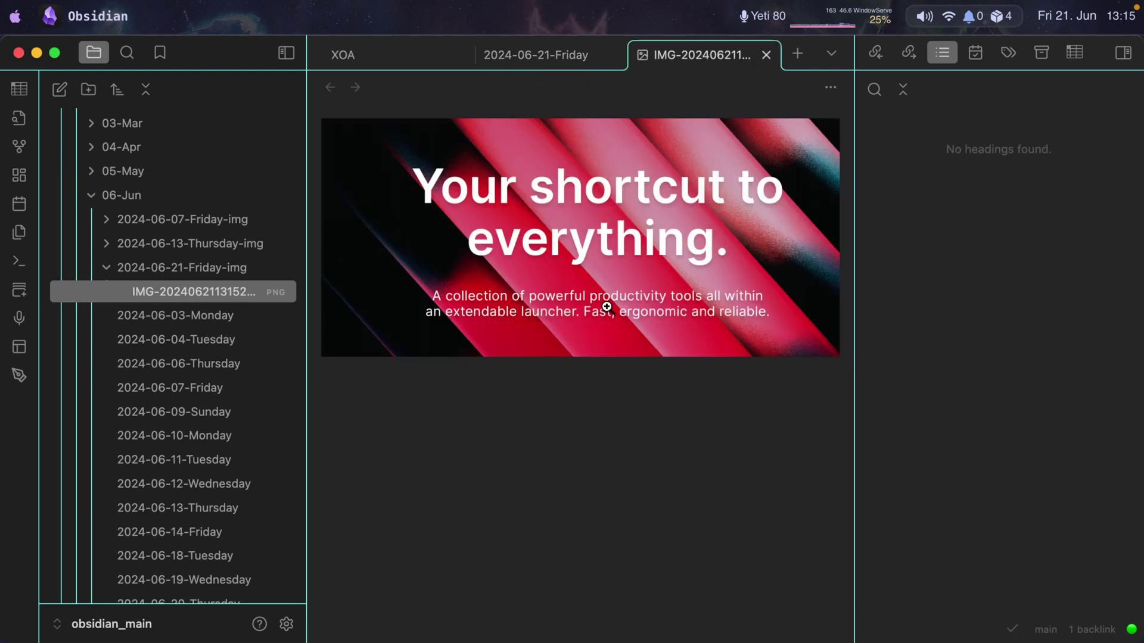
{"action": "left_click", "coordinate": [766, 55]}
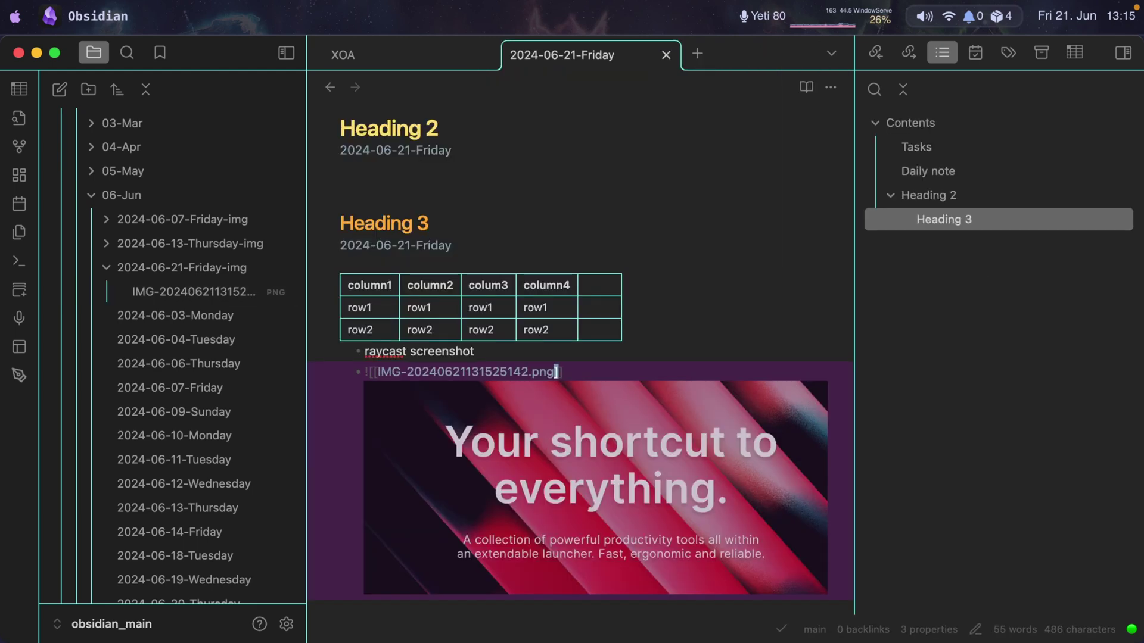
Step: Review the Calendar plugin's settings, including the week start day, week numbers and weekly note template
{"action": "key", "text": "super+comma"}
{"action": "scroll", "coordinate": [127, 369], "scroll_direction": "down", "scroll_amount": 10}
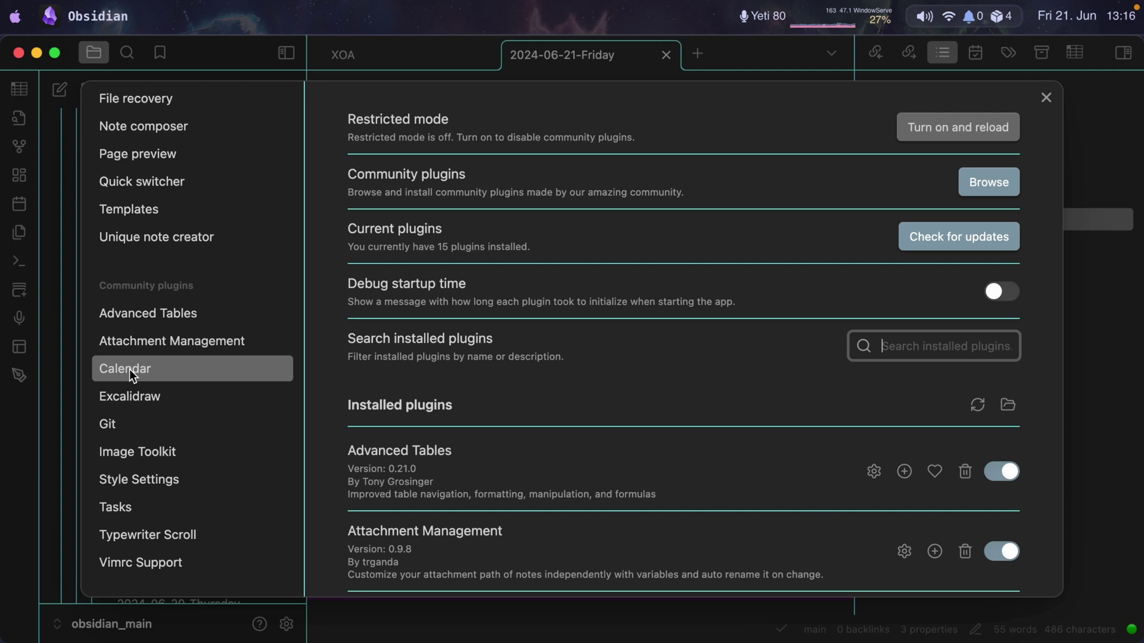
{"action": "left_click", "coordinate": [130, 370]}
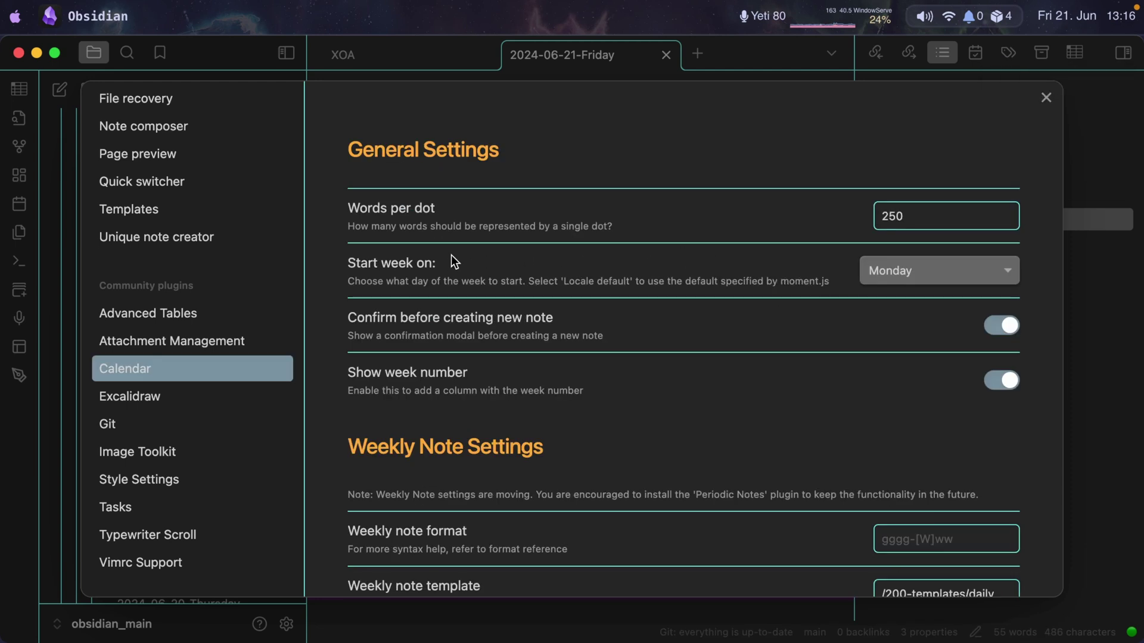
{"action": "left_click", "coordinate": [942, 265]}
{"action": "scroll", "coordinate": [574, 348], "scroll_direction": "down", "scroll_amount": 5}
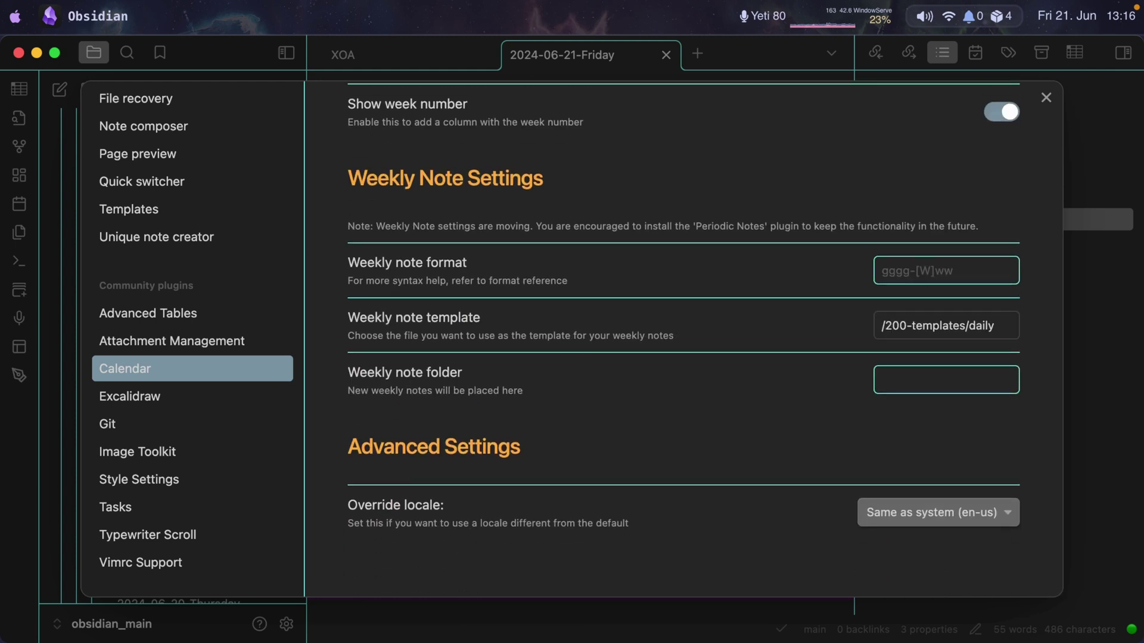
{"action": "left_click_drag", "start_coordinate": [995, 326], "coordinate": [862, 323]}
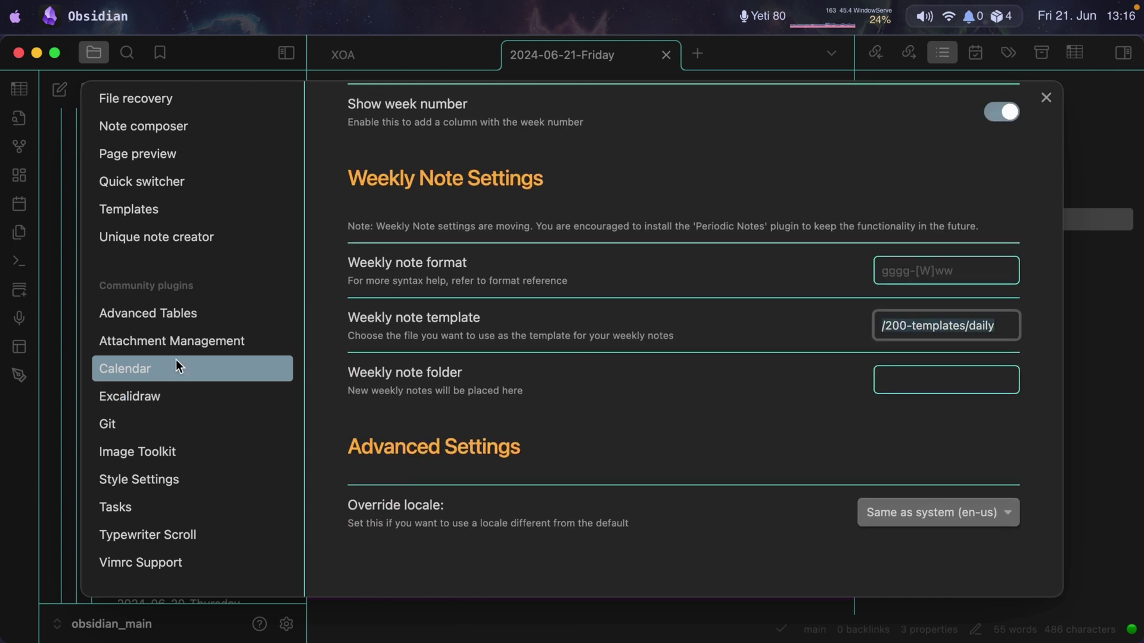
Step: Review the Daily notes core plugin's date format, new file location and template file location, and close the settings
{"action": "scroll", "coordinate": [182, 378], "scroll_direction": "up", "scroll_amount": 10}
{"action": "left_click", "coordinate": [149, 143]}
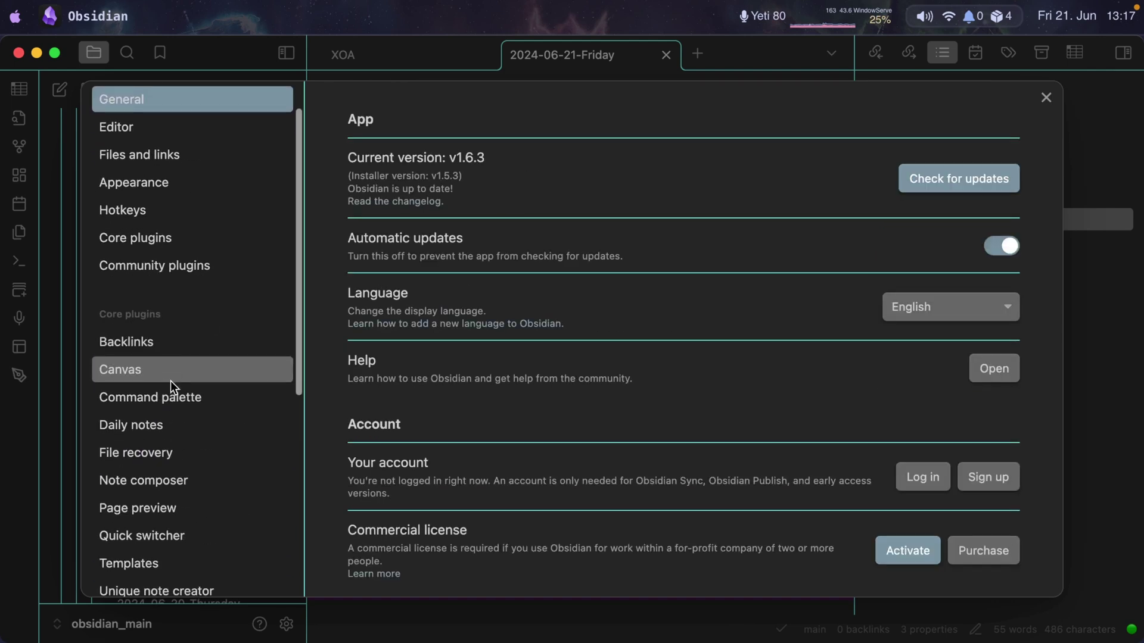
{"action": "left_click", "coordinate": [147, 425]}
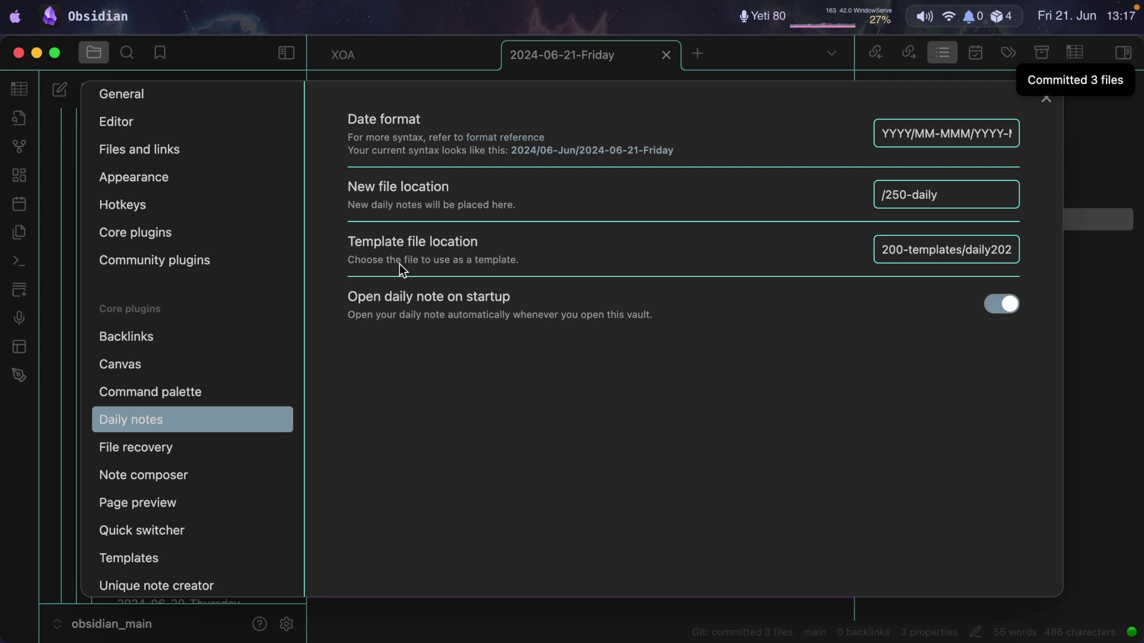
{"action": "left_click", "coordinate": [1046, 98]}
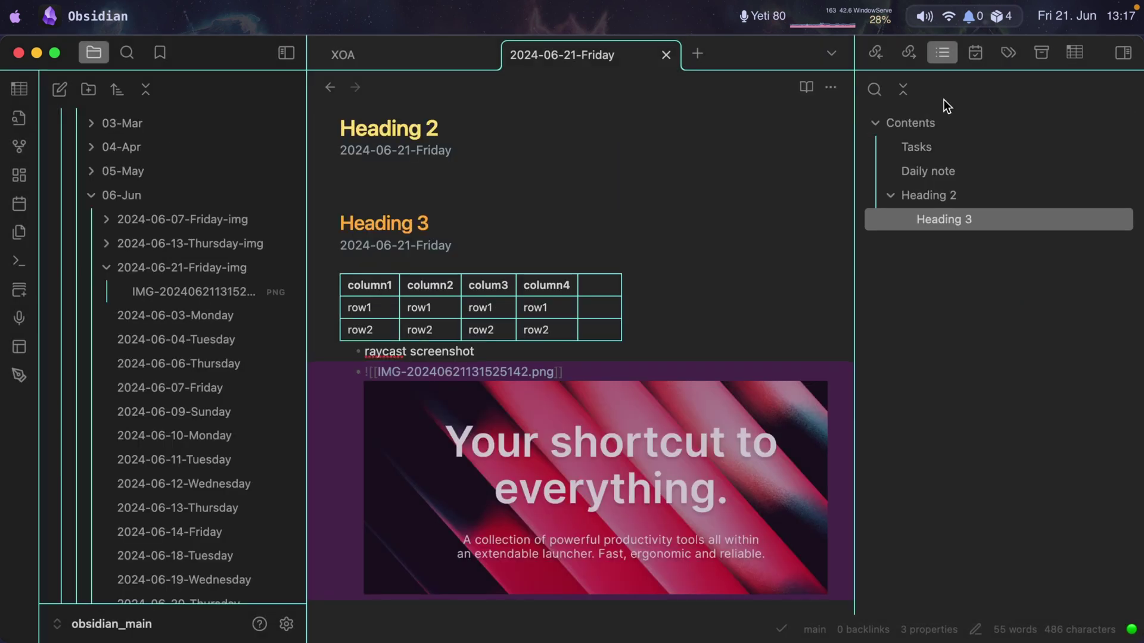
Step: Show the calendar and read the daily notes for June 20 and June 19, 2024 in a new tab
{"action": "left_click", "coordinate": [976, 54]}
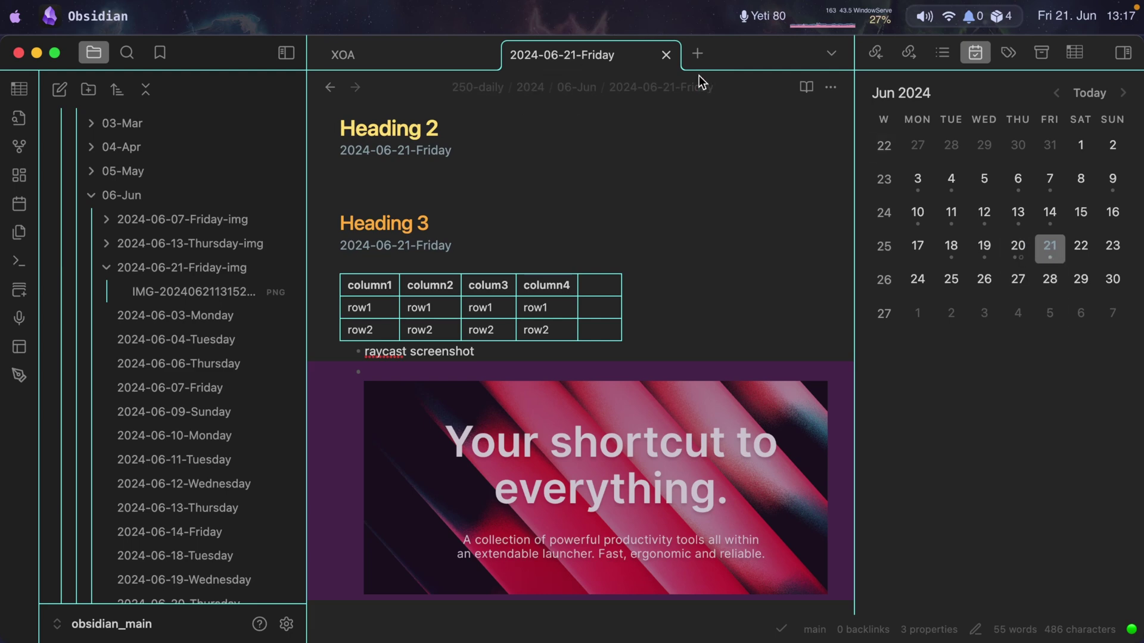
{"action": "left_click", "coordinate": [698, 54]}
{"action": "left_click", "coordinate": [1017, 249]}
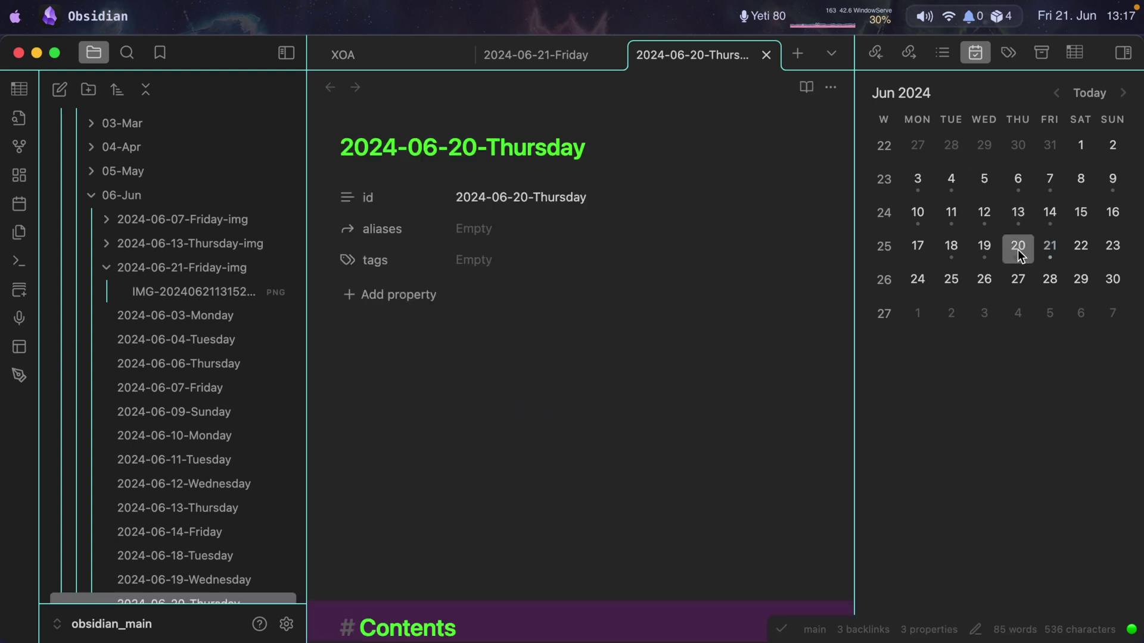
{"action": "scroll", "coordinate": [574, 393], "scroll_direction": "down", "scroll_amount": 15}
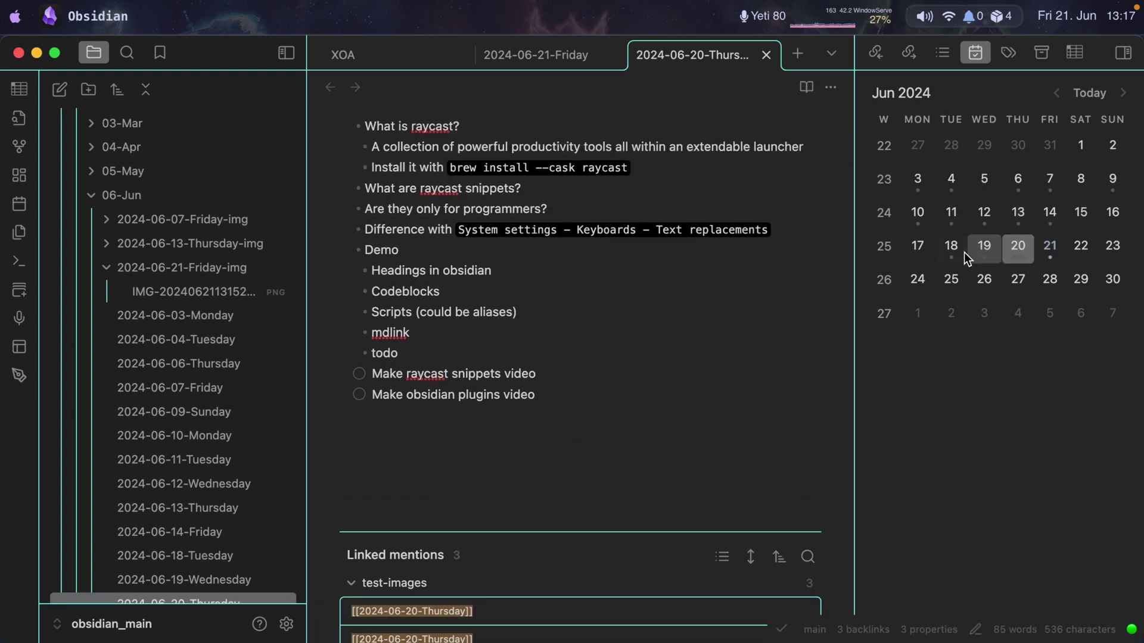
{"action": "left_click", "coordinate": [984, 249]}
{"action": "scroll", "coordinate": [608, 391], "scroll_direction": "down", "scroll_amount": 5}
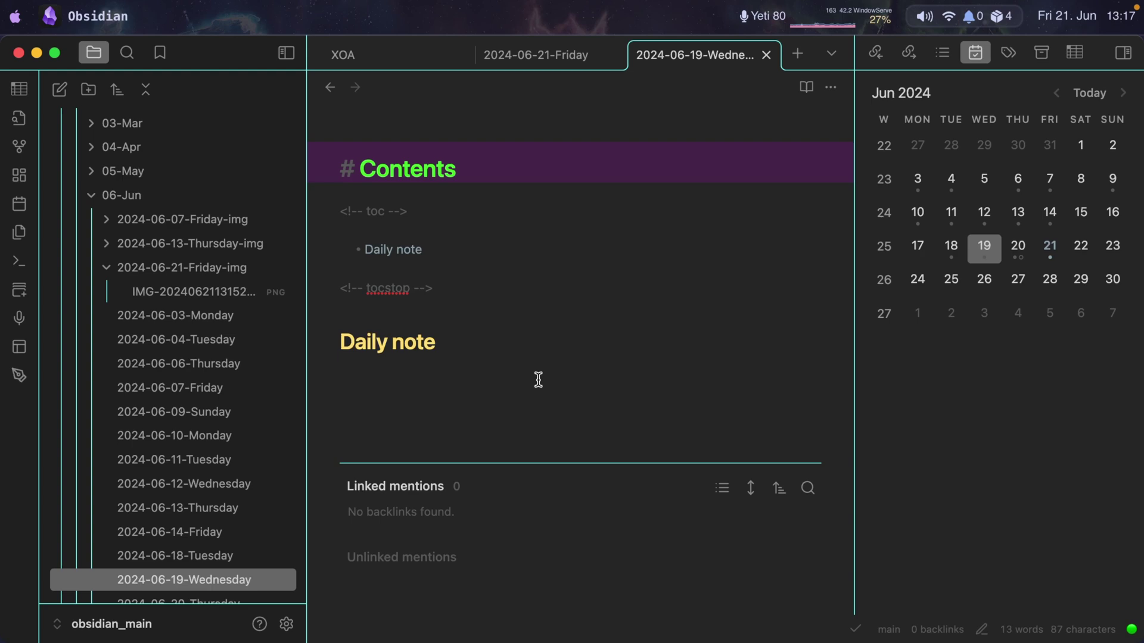
Step: Create the daily note for Saturday, June 22, 2024 from the calendar and check its Tasks section
{"action": "left_click", "coordinate": [1081, 253]}
{"action": "left_click", "coordinate": [778, 409]}
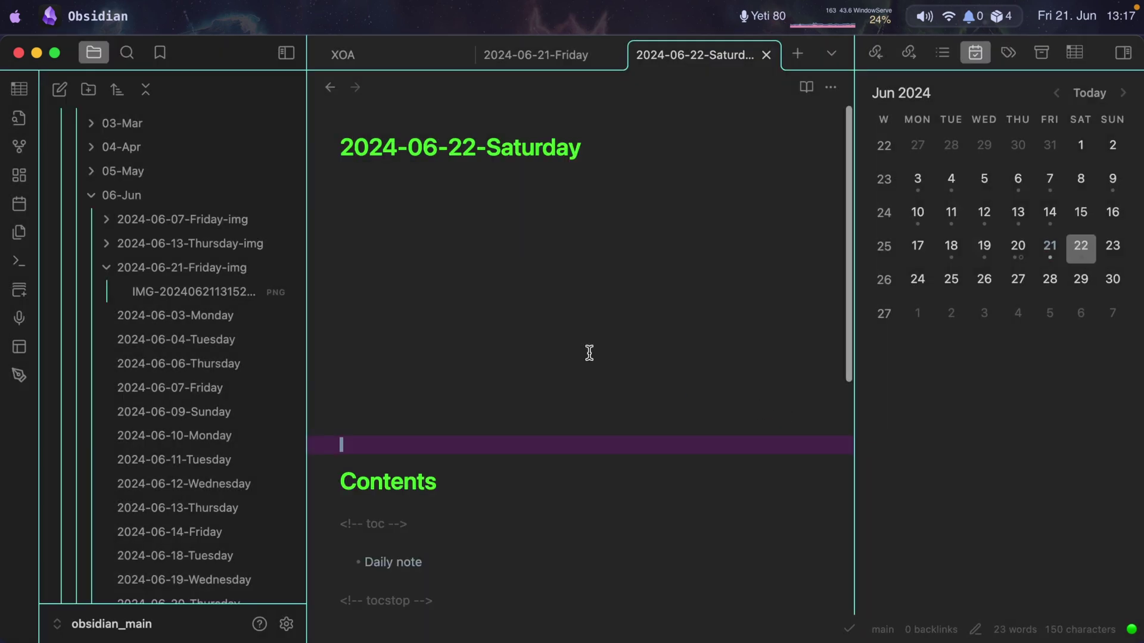
{"action": "scroll", "coordinate": [599, 355], "scroll_direction": "down", "scroll_amount": 5}
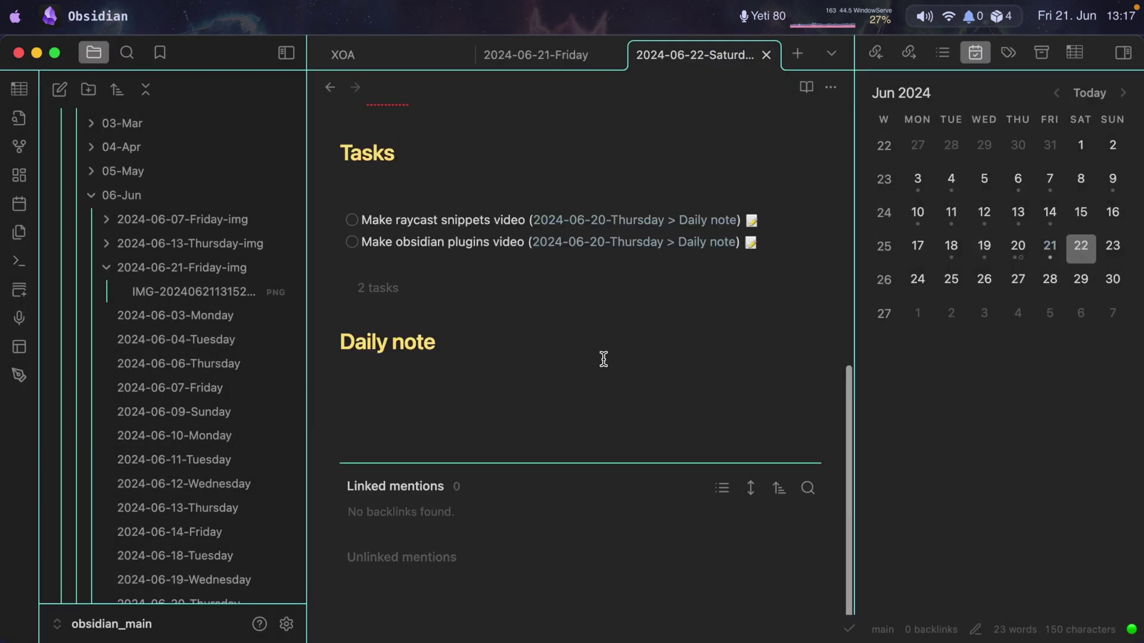
Step: Inspect the tasks query code block behind the Tasks section of the June 22 note, and return to its rendered list
{"action": "left_click", "coordinate": [550, 354]}
{"action": "key", "text": "Up"}
{"action": "key", "text": "Up"}
{"action": "key", "text": "Up"}
{"action": "key", "text": "Up"}
{"action": "key", "text": "Up"}
{"action": "key", "text": "Up"}
{"action": "key", "text": "Up"}
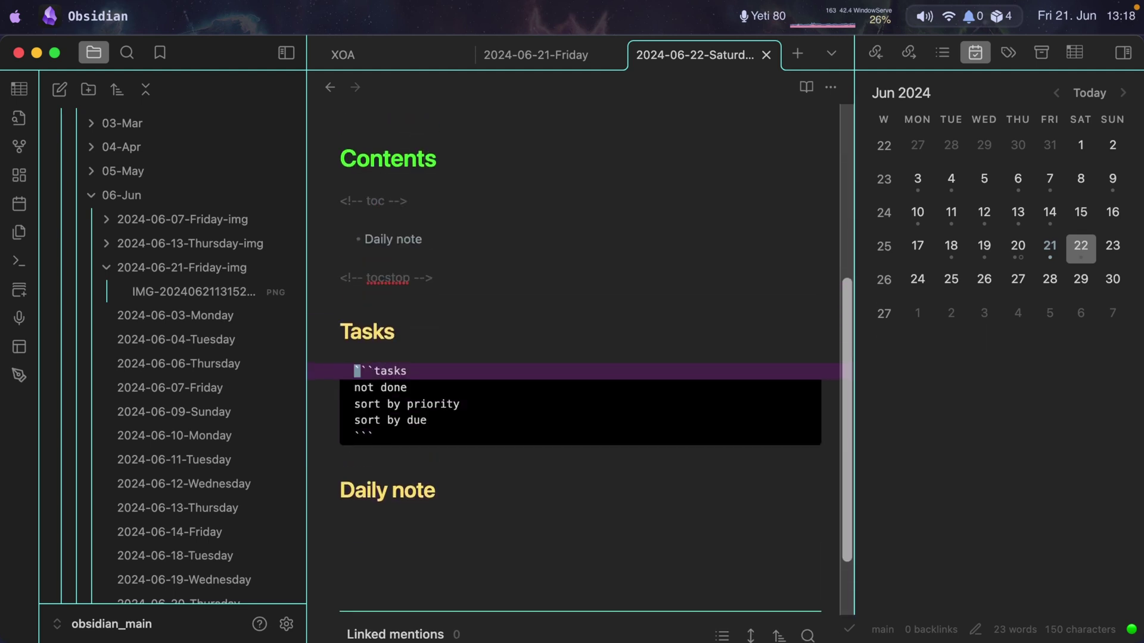
{"action": "key", "text": "Down"}
{"action": "key", "text": "Down"}
{"action": "key", "text": "Down"}
{"action": "key", "text": "Down"}
{"action": "key", "text": "Down"}
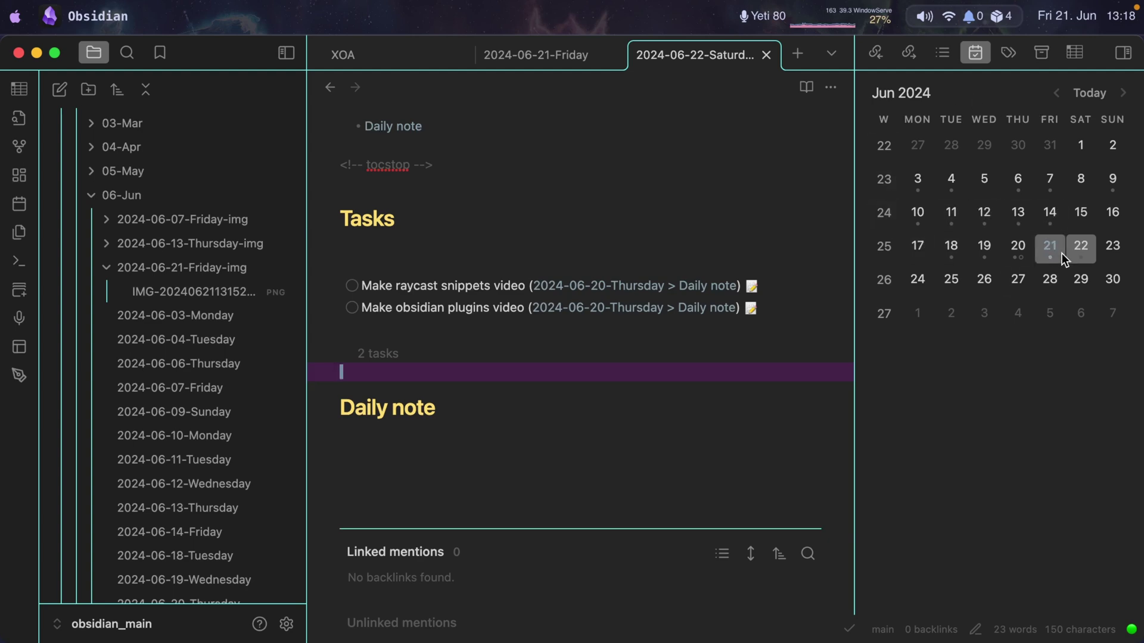
Step: Examine the Basic section of the Excalidraw plugin's settings, including the drawing, crop, annotation, template and script folders
{"action": "key", "text": "super+comma"}
{"action": "scroll", "coordinate": [162, 403], "scroll_direction": "down", "scroll_amount": 7}
{"action": "left_click", "coordinate": [162, 397]}
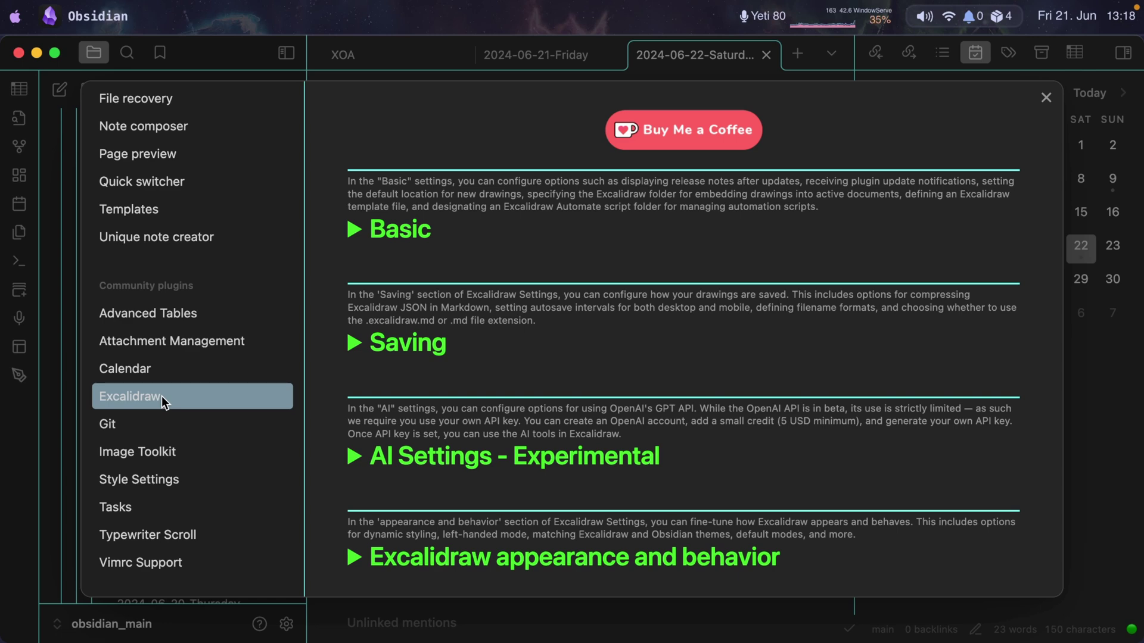
{"action": "left_click", "coordinate": [358, 231]}
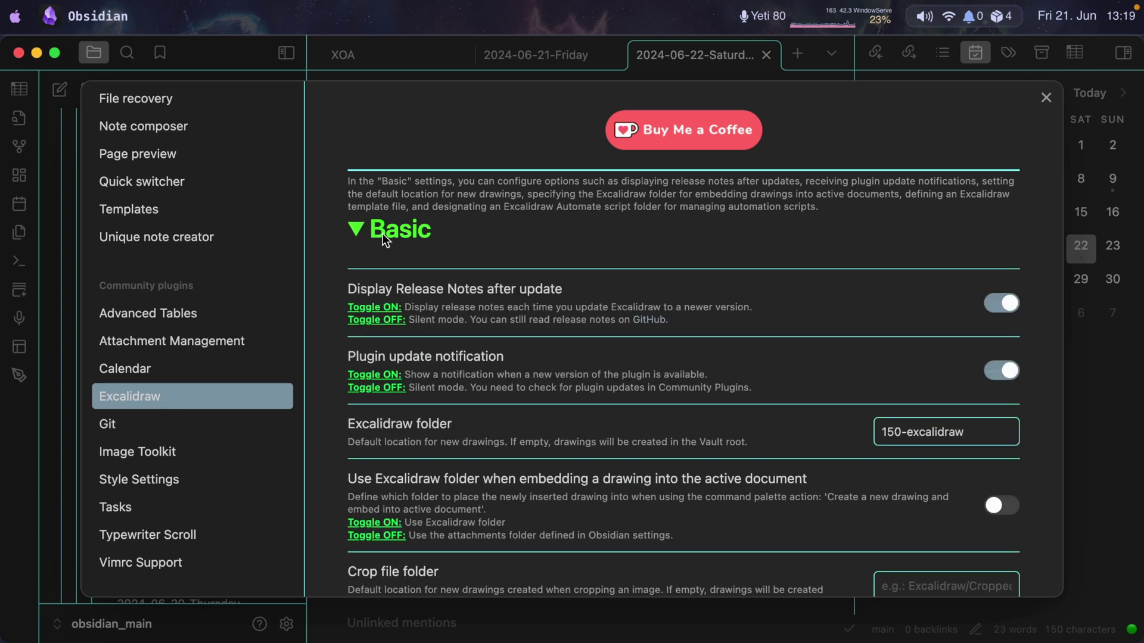
{"action": "scroll", "coordinate": [446, 330], "scroll_direction": "down", "scroll_amount": 3}
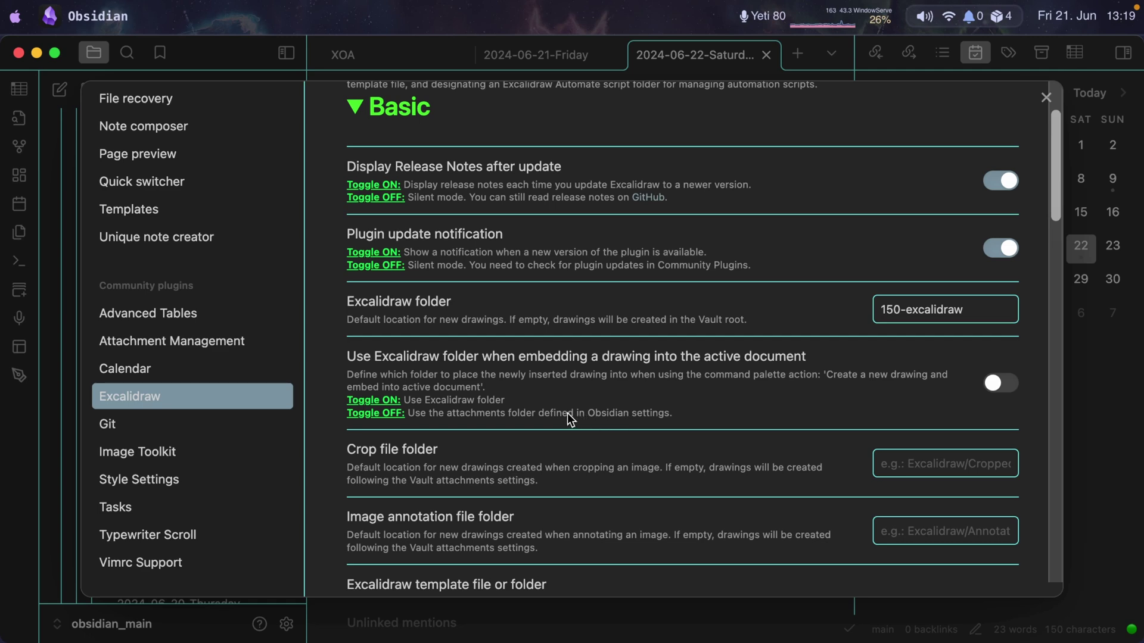
{"action": "scroll", "coordinate": [572, 412], "scroll_direction": "down", "scroll_amount": 10}
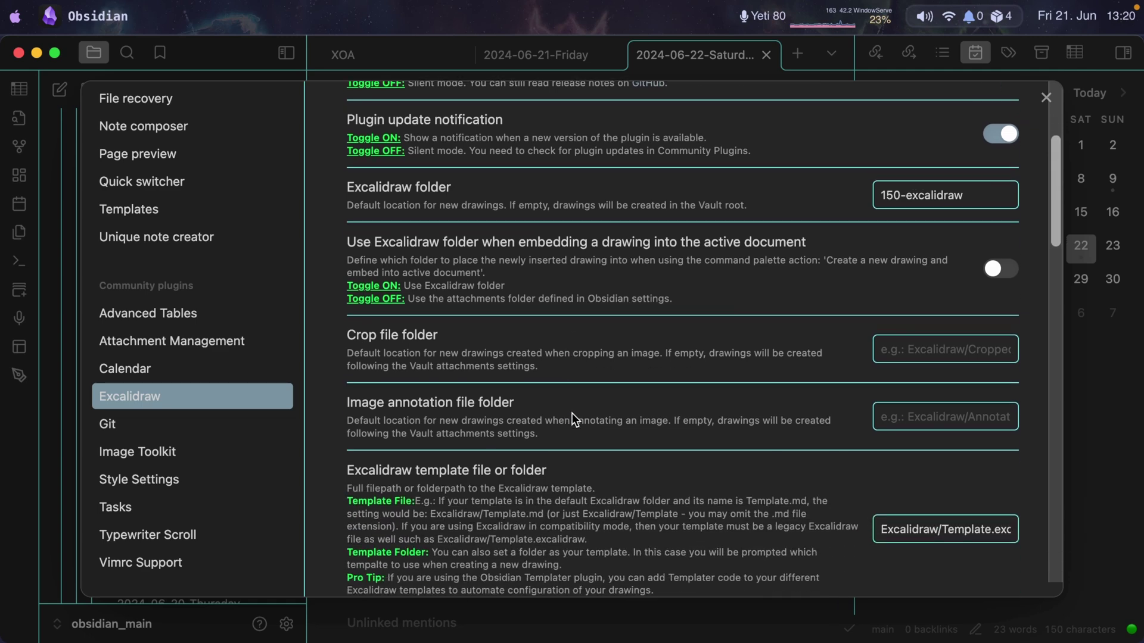
{"action": "scroll", "coordinate": [572, 413], "scroll_direction": "down", "scroll_amount": 8}
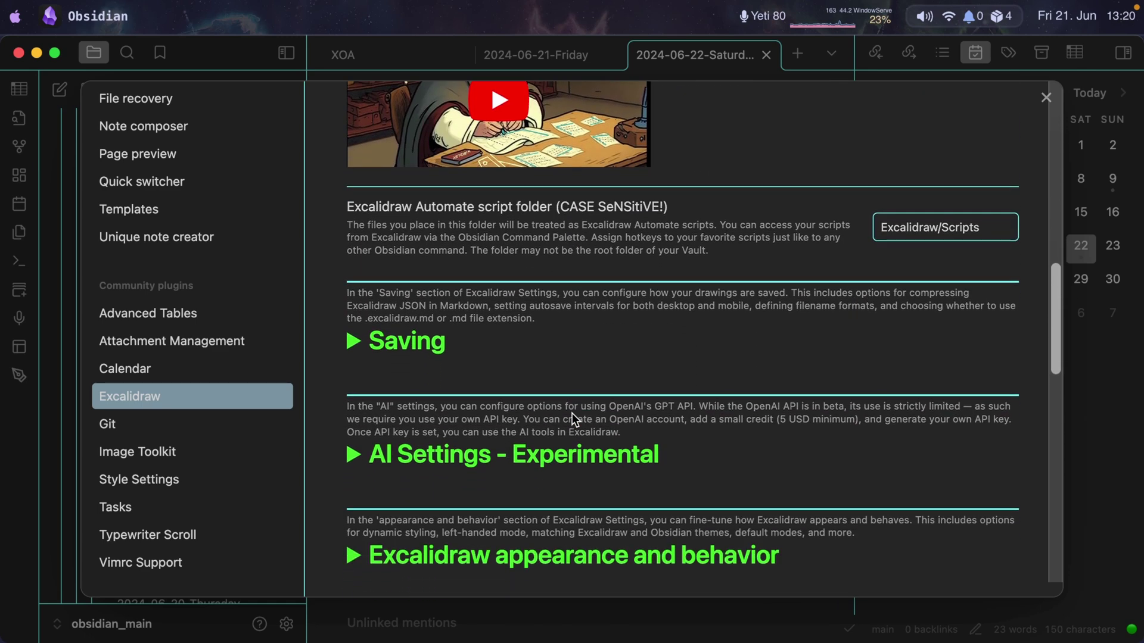
Step: Examine Excalidraw's Saving settings, including compression, autosave intervals and the Filename options for embedded drawings, and close the settings
{"action": "left_click", "coordinate": [369, 220]}
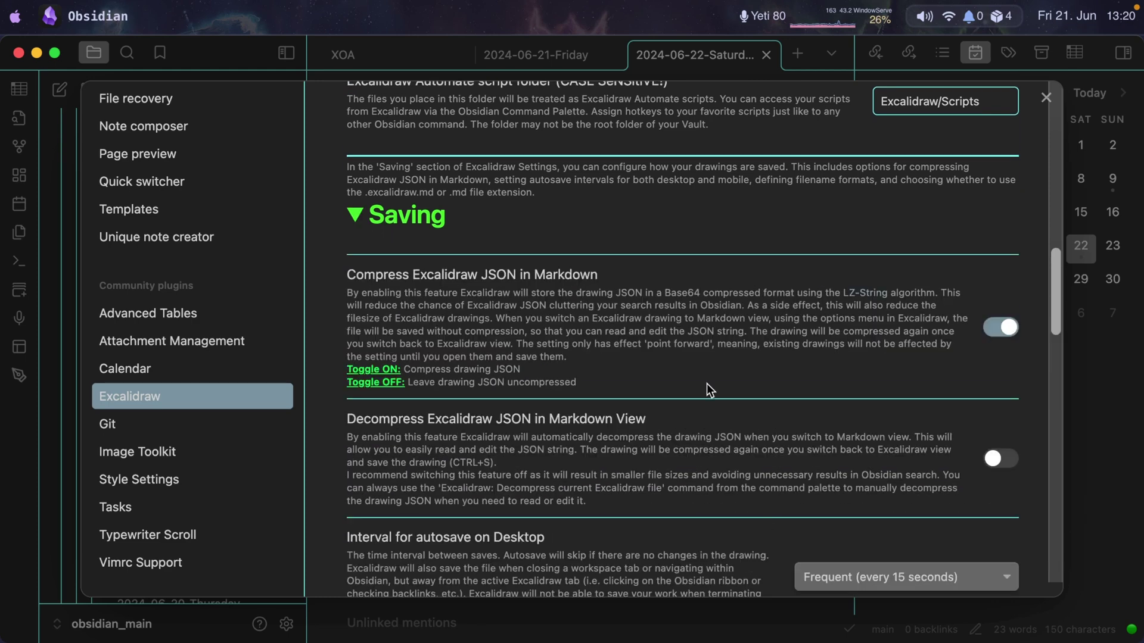
{"action": "scroll", "coordinate": [692, 327], "scroll_direction": "down", "scroll_amount": 3}
{"action": "scroll", "coordinate": [693, 326], "scroll_direction": "down", "scroll_amount": 5}
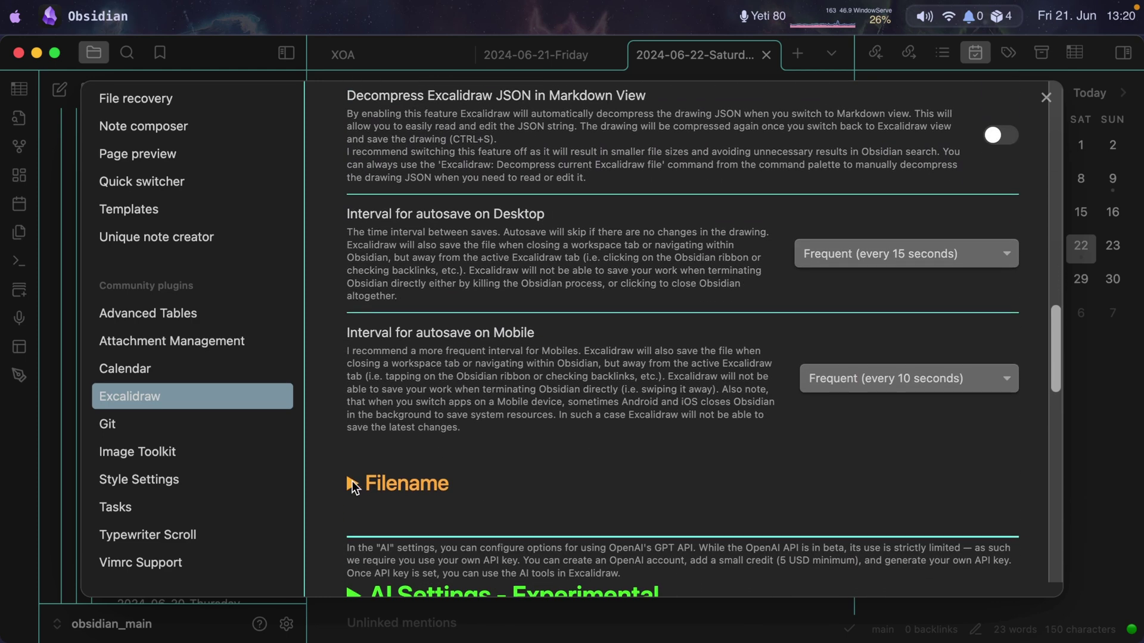
{"action": "scroll", "coordinate": [641, 405], "scroll_direction": "down", "scroll_amount": 5}
{"action": "scroll", "coordinate": [645, 411], "scroll_direction": "down", "scroll_amount": 2}
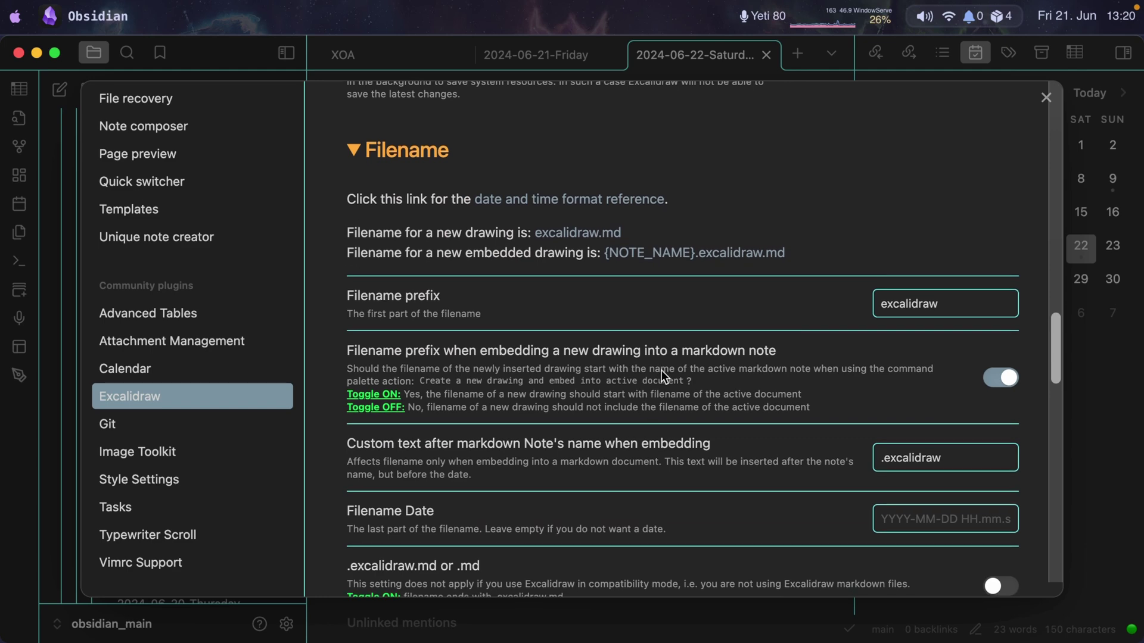
{"action": "scroll", "coordinate": [661, 370], "scroll_direction": "down", "scroll_amount": 3}
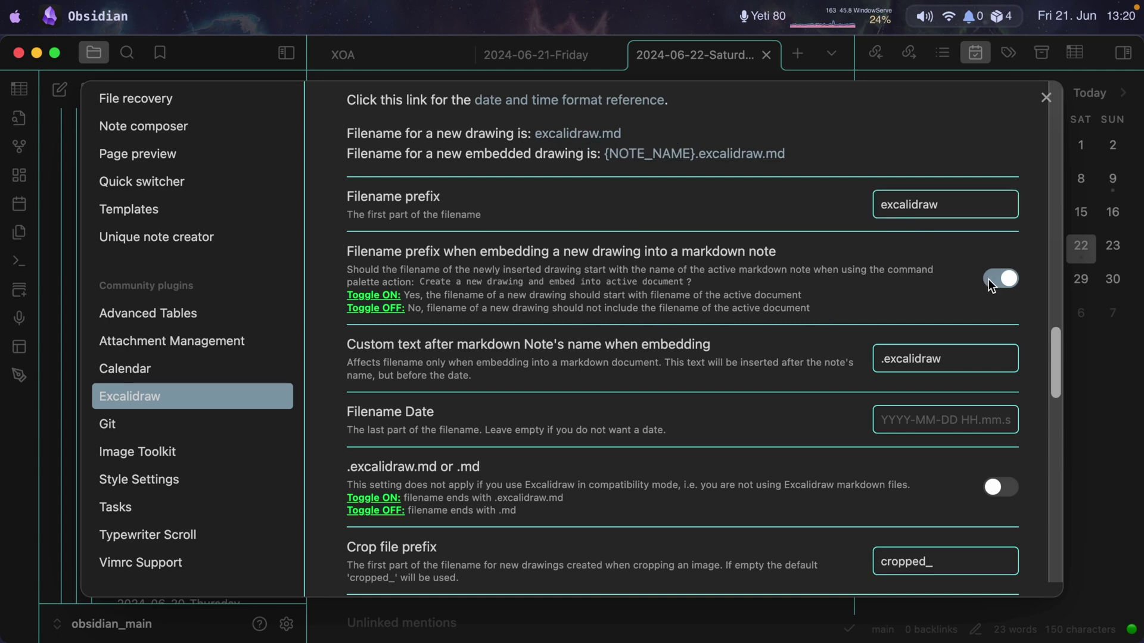
{"action": "scroll", "coordinate": [953, 310], "scroll_direction": "down", "scroll_amount": 6}
{"action": "scroll", "coordinate": [920, 348], "scroll_direction": "down", "scroll_amount": 3}
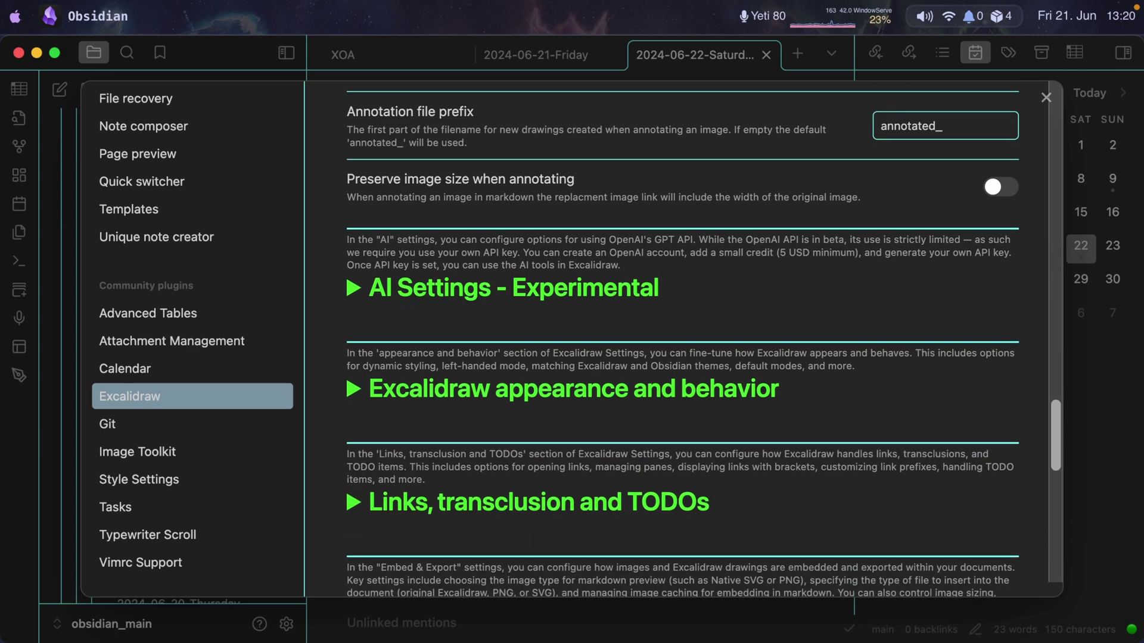
{"action": "left_click", "coordinate": [1045, 97]}
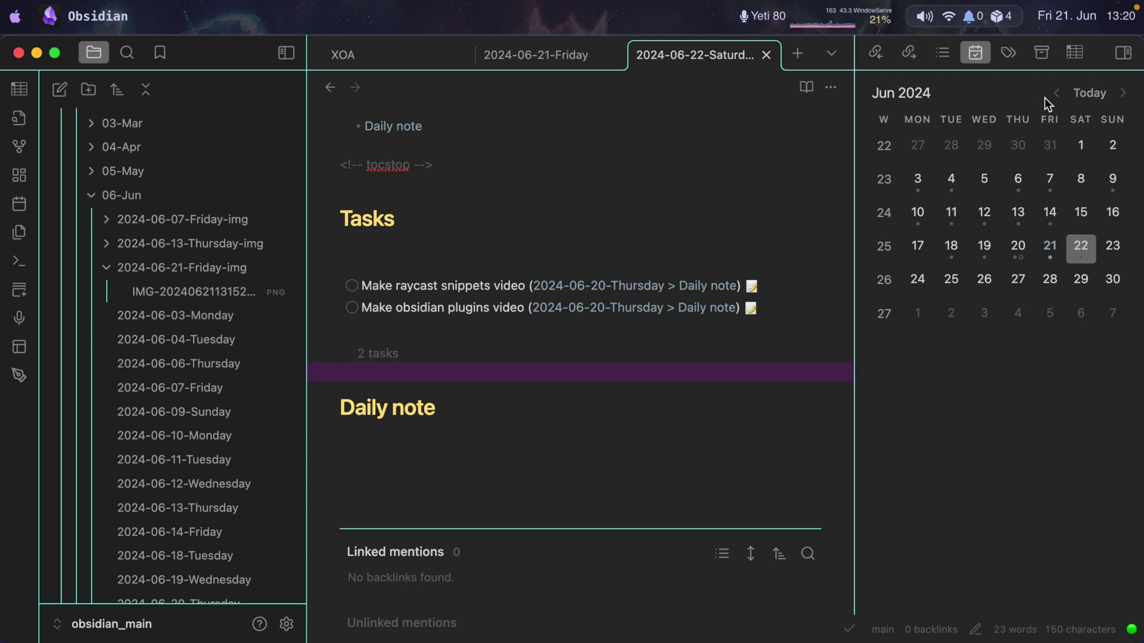
Step: Insert an "Excalidraw" heading with the daily note link below the screenshot in the 2024-06-21-Friday note, using a Raycast snippet
{"action": "left_click", "coordinate": [552, 61]}
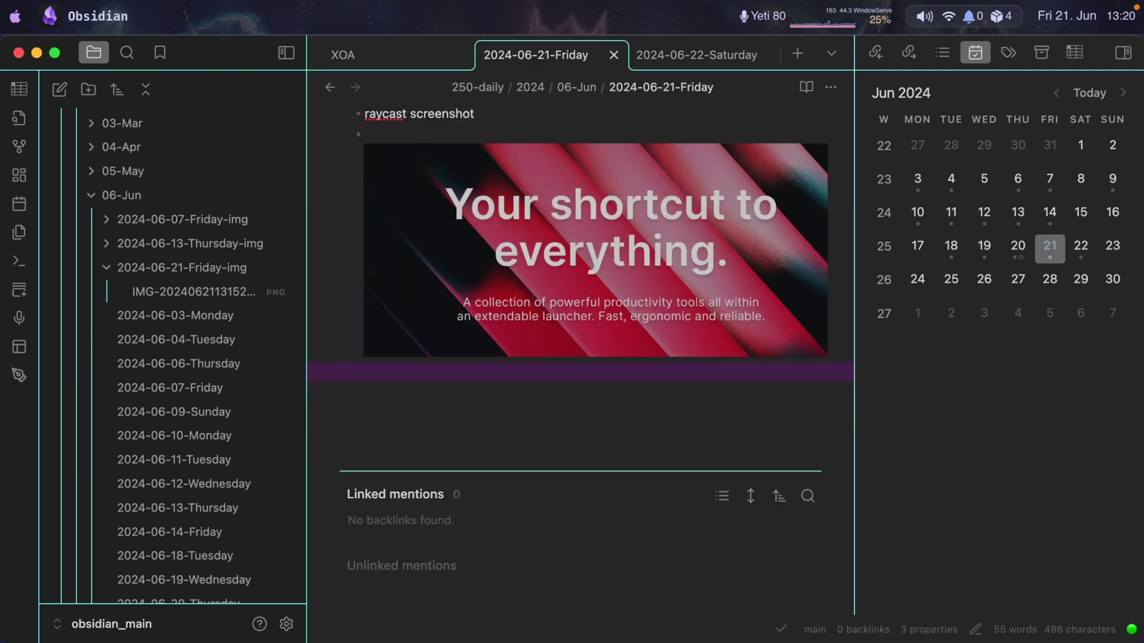
{"action": "key", "text": "Return"}
{"action": "key", "text": "ctrl+alt+s"}
{"action": "type", "text": "exx"}
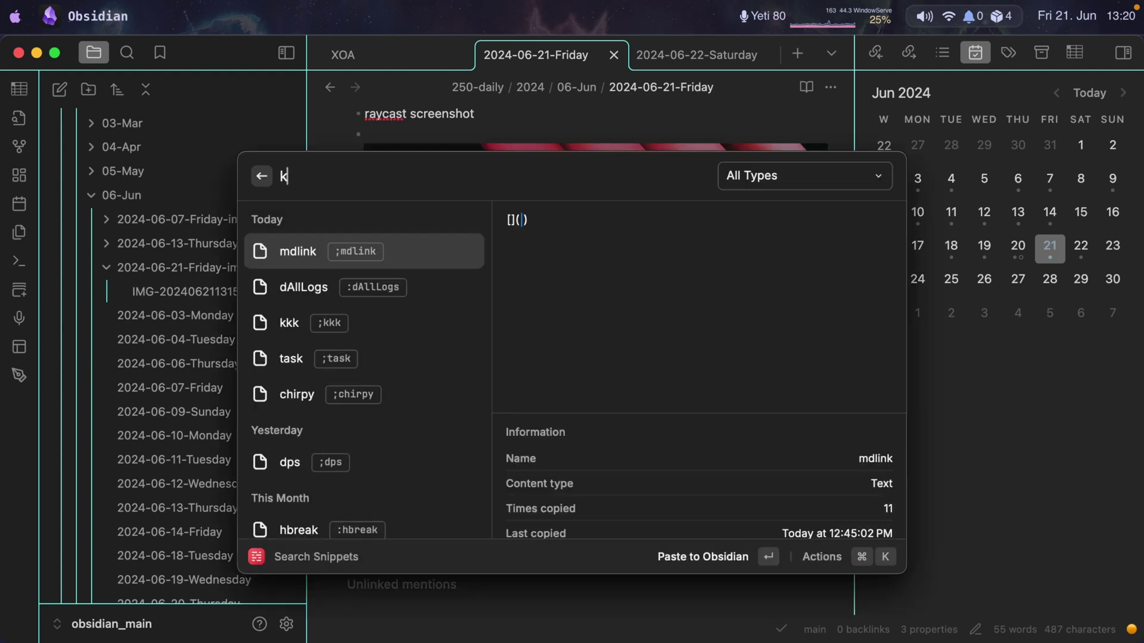
{"action": "key", "text": "Return"}
{"action": "key", "text": "Return"}
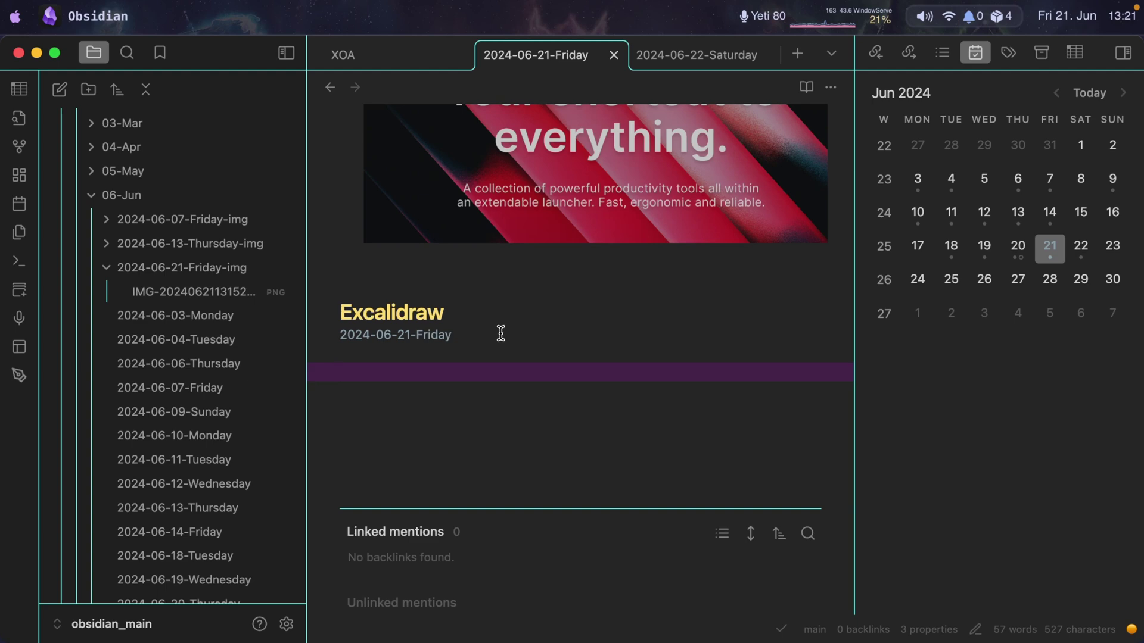
Step: Look at the kkk heading snippet in Raycast's snippet search, and dismiss the search
{"action": "key", "text": "ctrl+alt+s"}
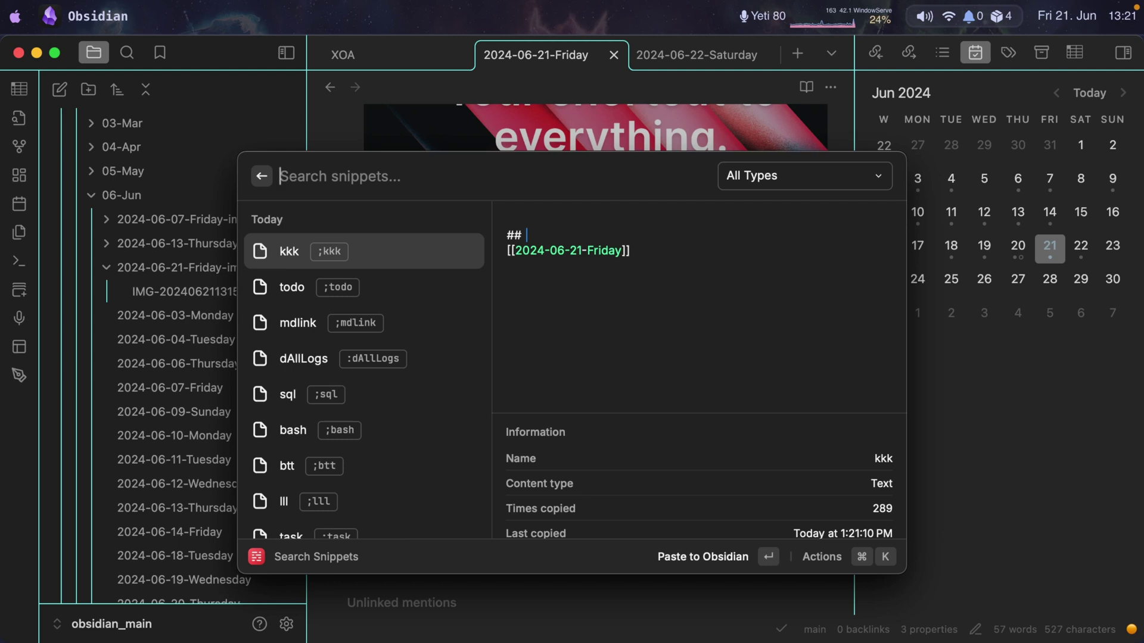
{"action": "key", "text": "Escape"}
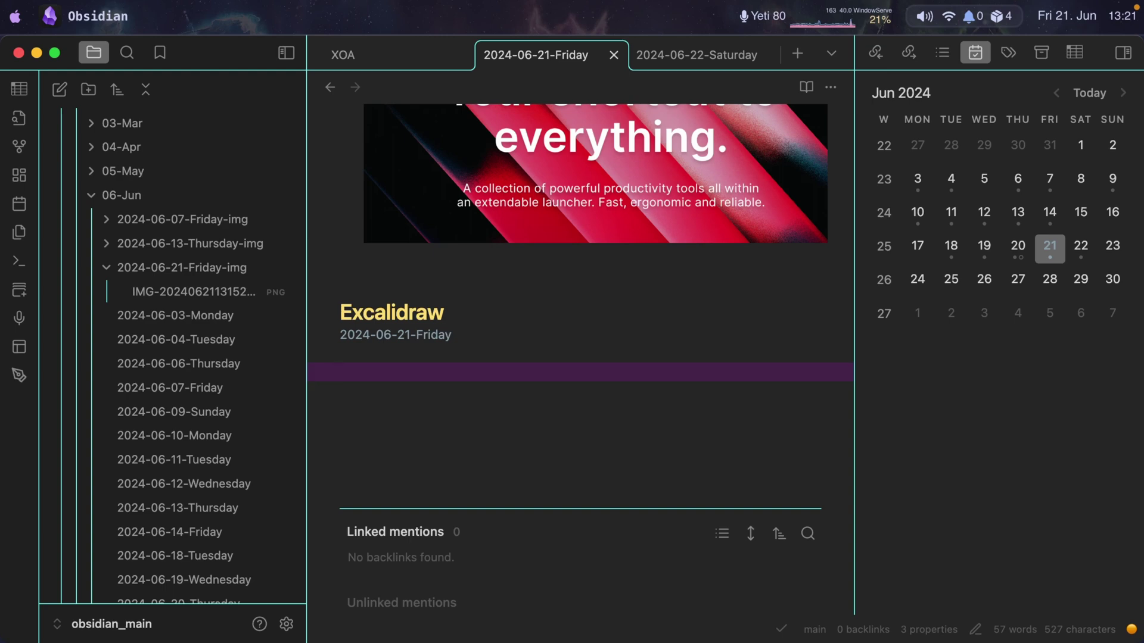
Step: Create a new Excalidraw drawing in a popout window and embed it under the Excalidraw heading of the 2024-06-21-Friday note
{"action": "key", "text": "cmd+p"}
{"action": "type", "text": "excalidraw"}
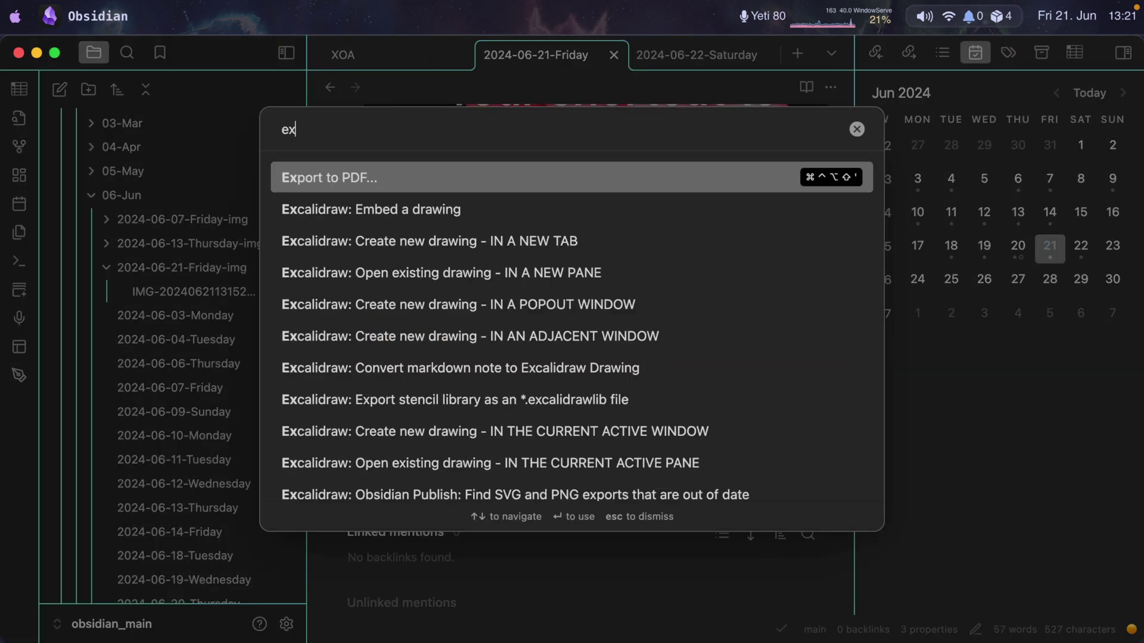
{"action": "key", "text": "Up"}
{"action": "key", "text": "Up"}
{"action": "key", "text": "Up"}
{"action": "key", "text": "Up"}
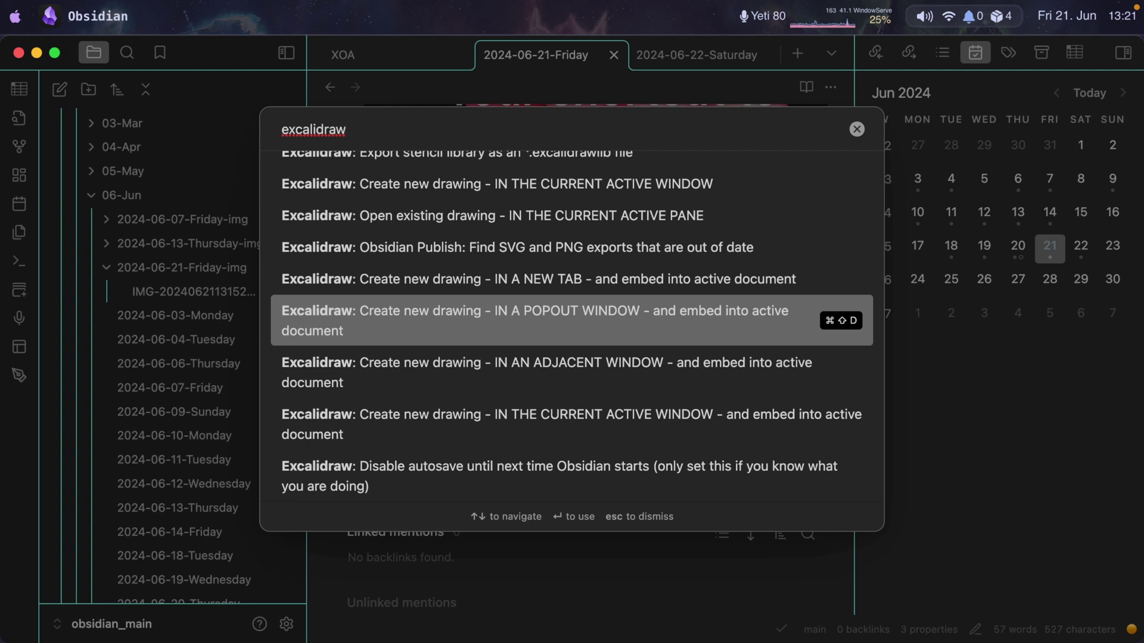
{"action": "key", "text": "Return"}
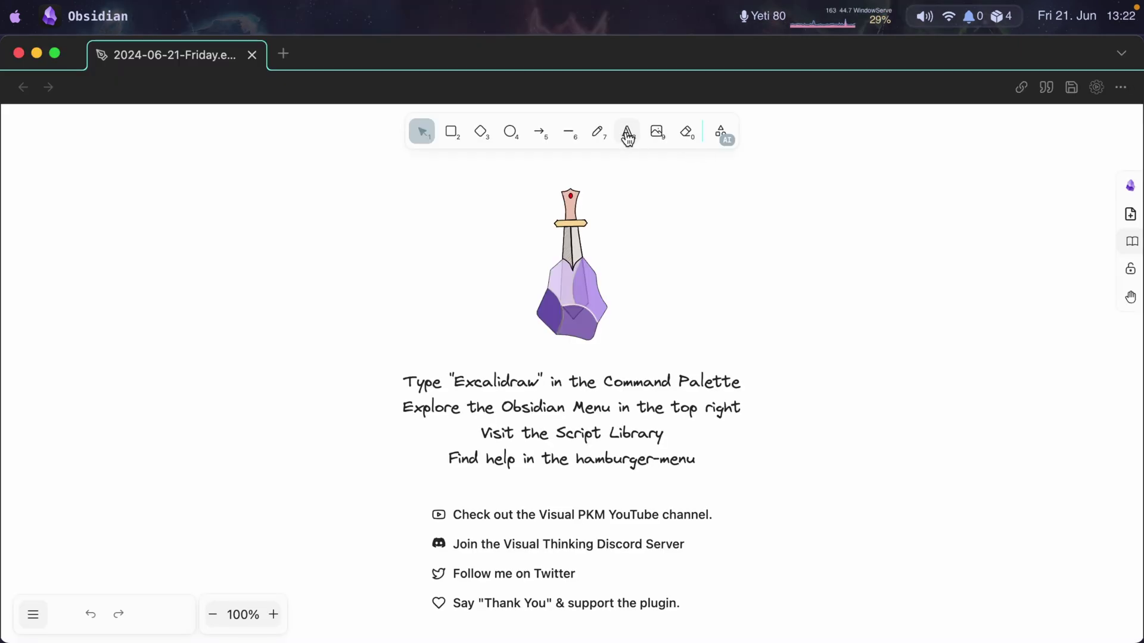
Step: Handwrite the word "test" across the middle of the canvas with the freehand Draw tool
{"action": "left_click", "coordinate": [597, 140]}
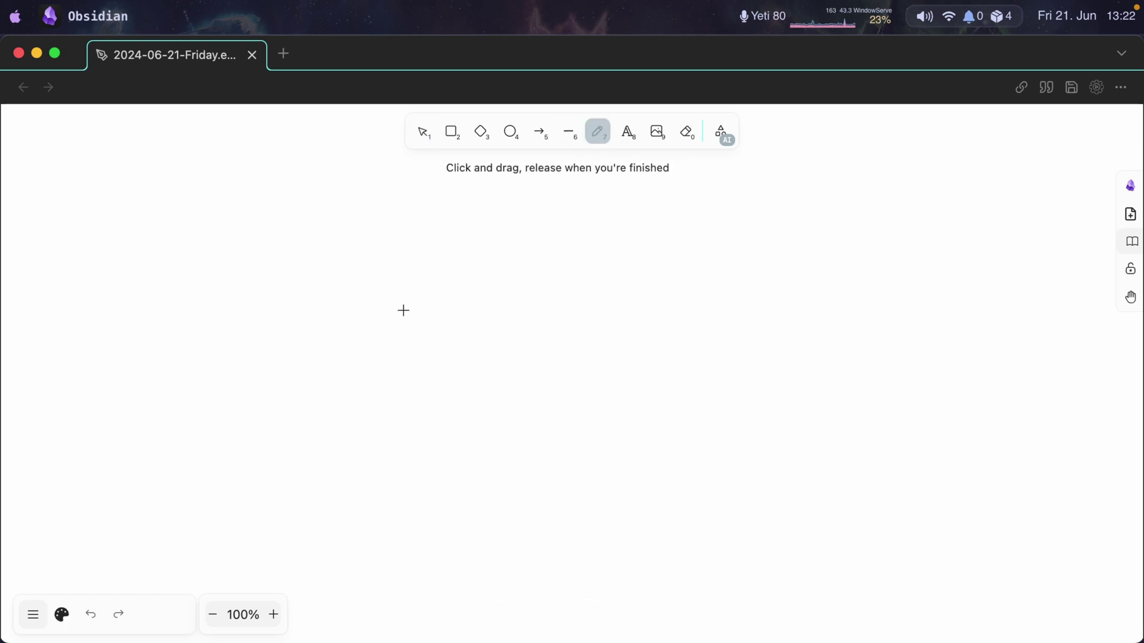
{"action": "left_click_drag", "start_coordinate": [382, 299], "coordinate": [380, 397]}
{"action": "left_click_drag", "start_coordinate": [358, 344], "coordinate": [442, 304]}
{"action": "left_click_drag", "start_coordinate": [418, 374], "coordinate": [483, 382]}
{"action": "mouse_move", "coordinate": [521, 327]}
{"action": "left_mouse_down"}
{"action": "mouse_move", "coordinate": [503, 334]}
{"action": "mouse_move", "coordinate": [505, 396]}
{"action": "left_mouse_up"}
{"action": "mouse_move", "coordinate": [576, 325]}
{"action": "left_mouse_down"}
{"action": "mouse_move", "coordinate": [584, 436]}
{"action": "mouse_move", "coordinate": [634, 320]}
{"action": "left_mouse_up"}
{"action": "left_click", "coordinate": [554, 356]}
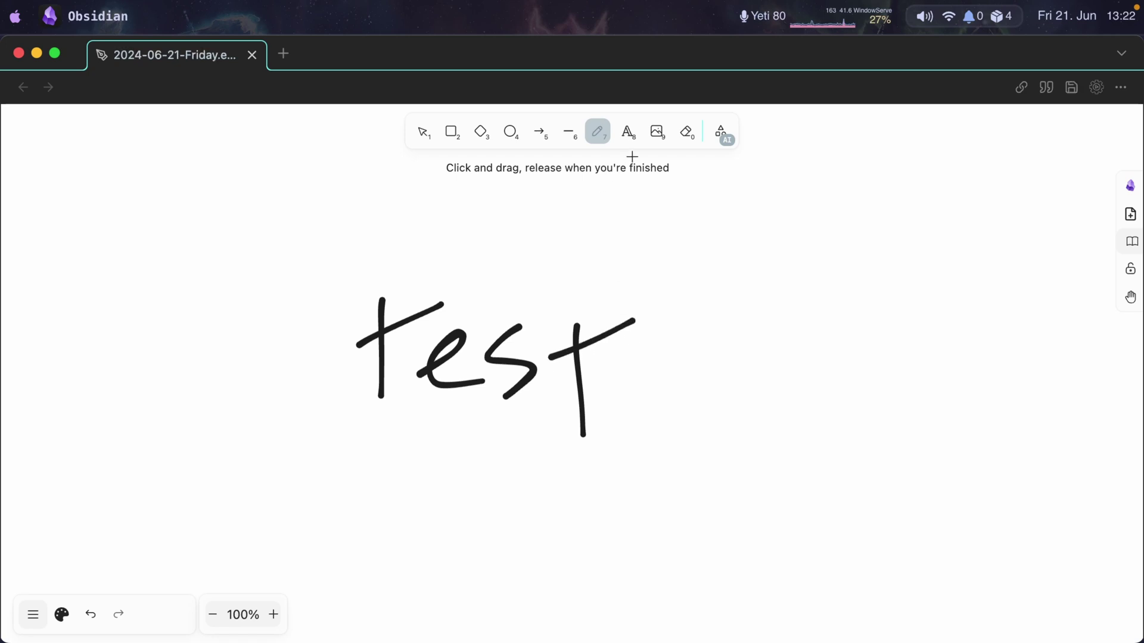
Step: Add the text "Test" below the handwriting, enlarge it to about the handwritten word's width, and align it underneath
{"action": "key", "text": "8"}
{"action": "left_click", "coordinate": [407, 464]}
{"action": "type", "text": "Tes"}
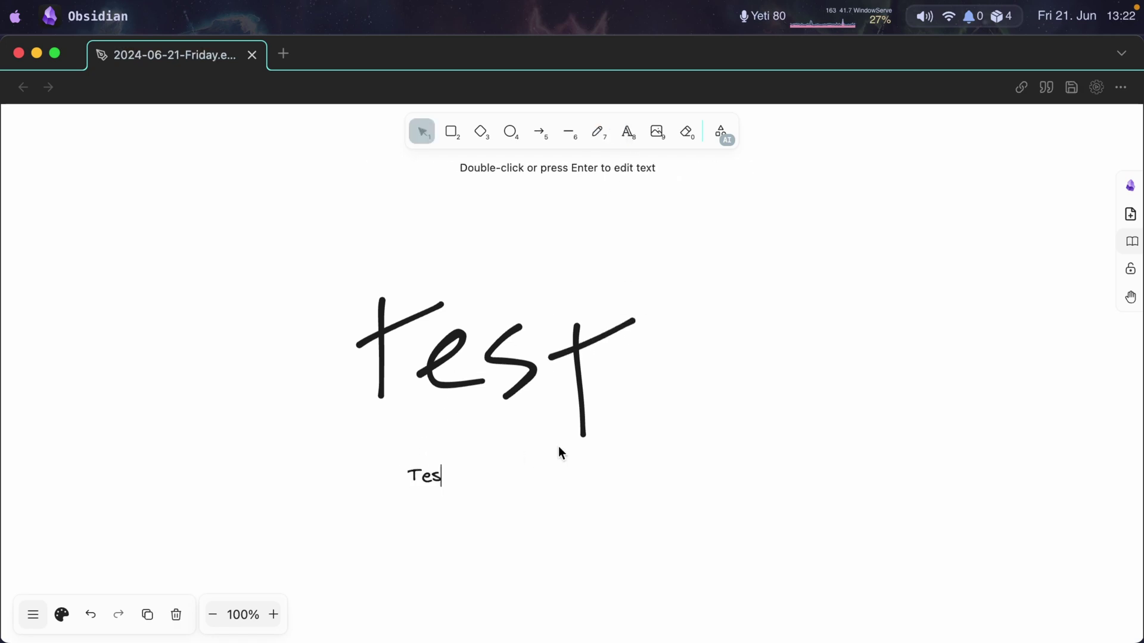
{"action": "type", "text": "t"}
{"action": "key", "text": "Escape"}
{"action": "left_click_drag", "start_coordinate": [457, 490], "coordinate": [709, 566]}
{"action": "left_click_drag", "start_coordinate": [626, 541], "coordinate": [584, 511]}
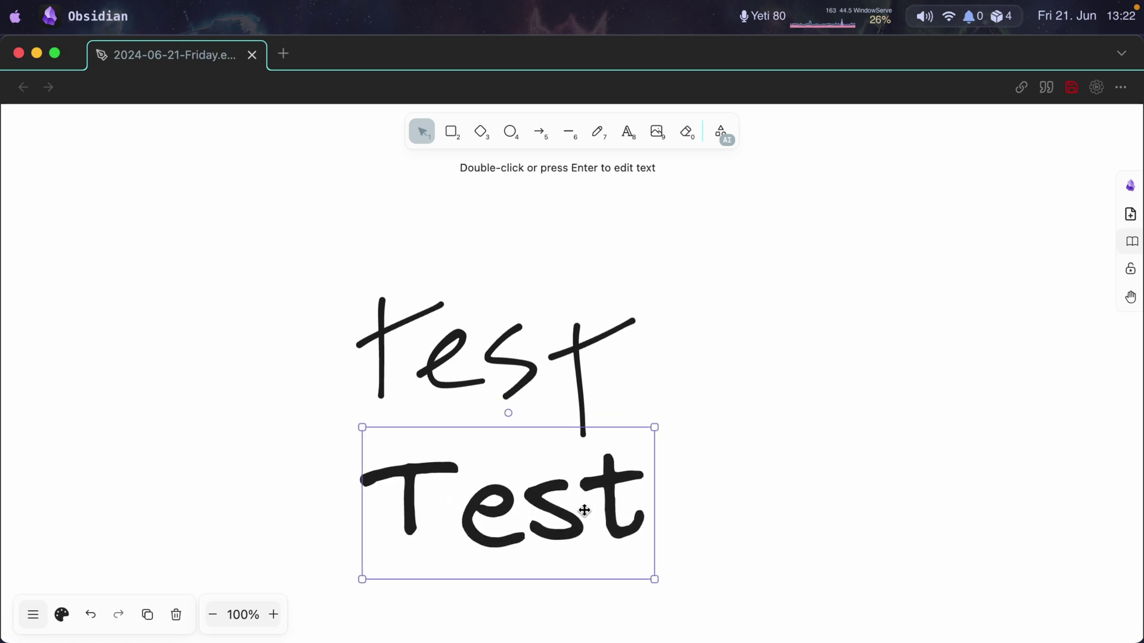
Step: Set the stroke colour of the "Test" text element to red, and deselect it
{"action": "left_click", "coordinate": [62, 614]}
{"action": "left_click", "coordinate": [54, 234]}
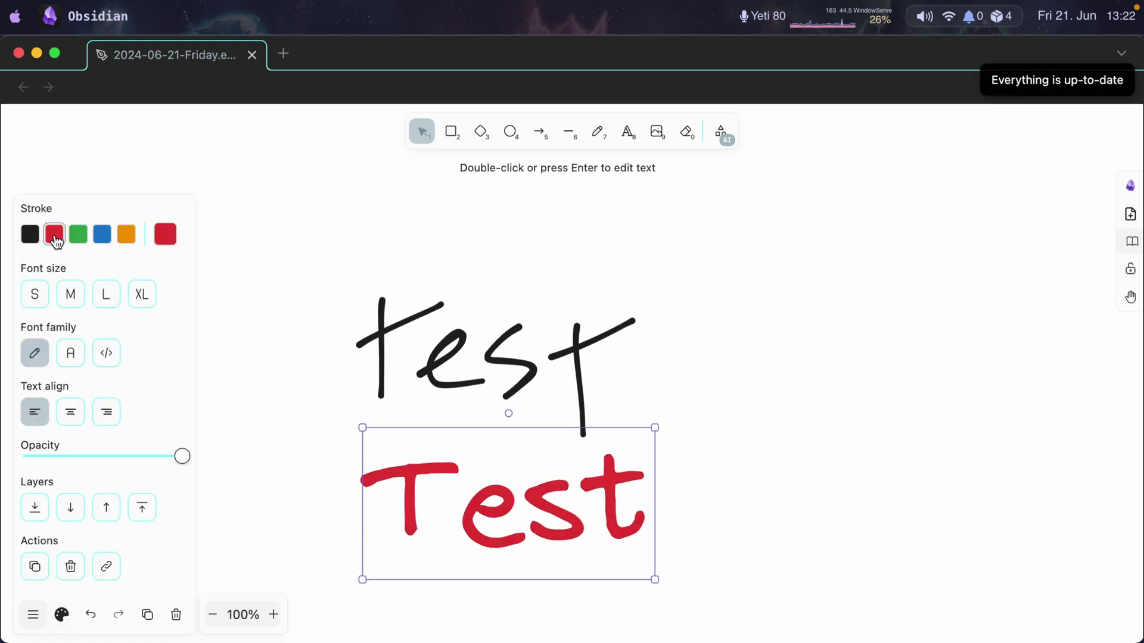
{"action": "left_click", "coordinate": [778, 307]}
Step: Draw a red diamond to the right of the handwritten word, and close the drawing window
{"action": "left_click", "coordinate": [482, 133]}
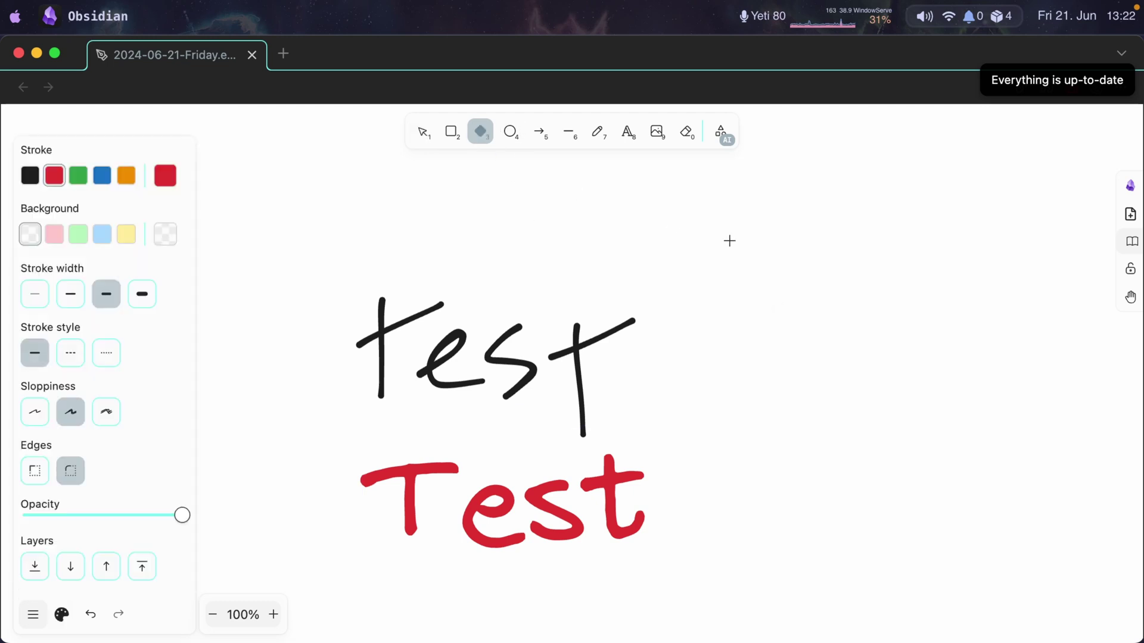
{"action": "left_click_drag", "start_coordinate": [729, 241], "coordinate": [884, 374]}
{"action": "key", "text": "Escape"}
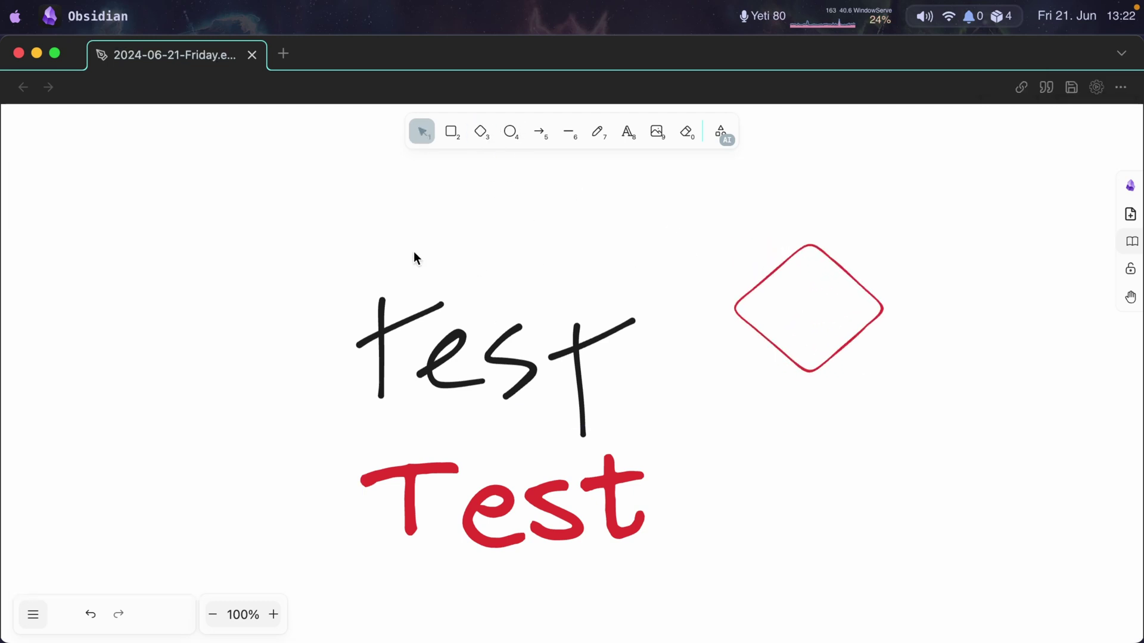
{"action": "key", "text": "super+w"}
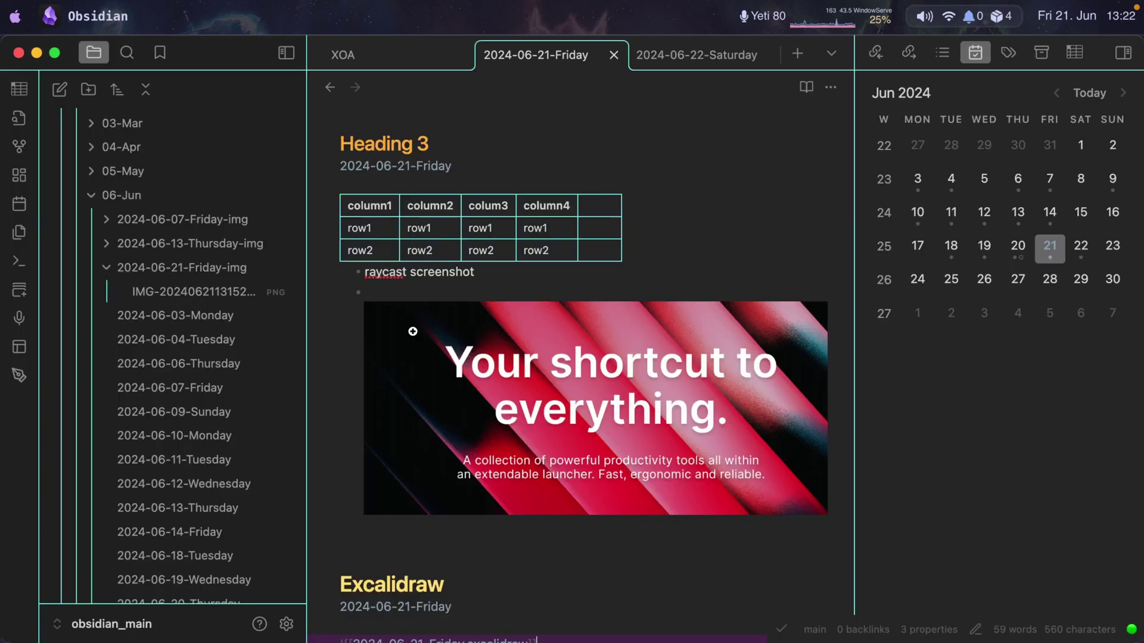
Step: Review the embedded drawing in the note and find the 2024-06-21-Friday.excalidraw file in the vault's file list
{"action": "scroll", "coordinate": [410, 346], "scroll_direction": "down", "scroll_amount": 8}
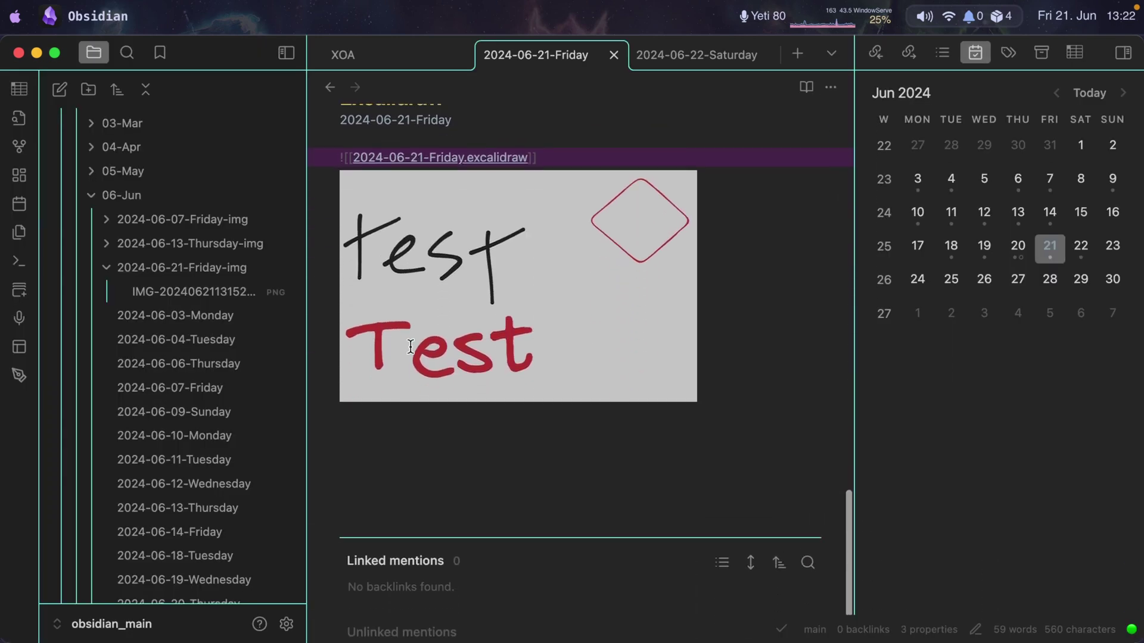
{"action": "scroll", "coordinate": [471, 325], "scroll_direction": "up", "scroll_amount": 2}
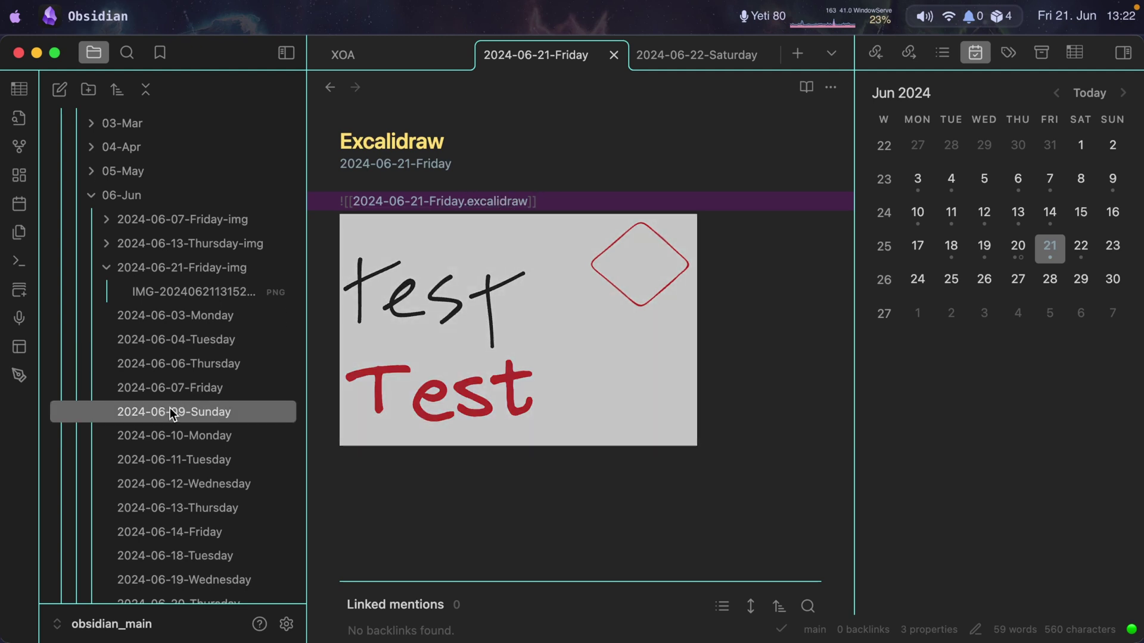
{"action": "scroll", "coordinate": [169, 408], "scroll_direction": "down", "scroll_amount": 6}
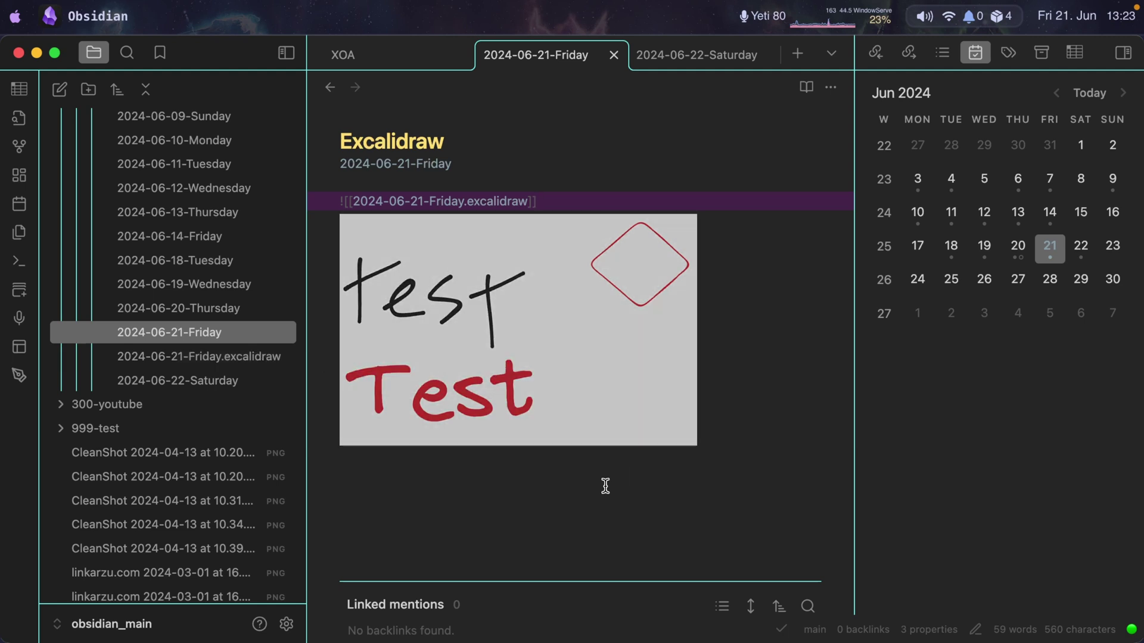
Step: Open the Excalidraw website in Safari from the Raycast bookmark found with "excali"
{"action": "key", "text": "alt+space"}
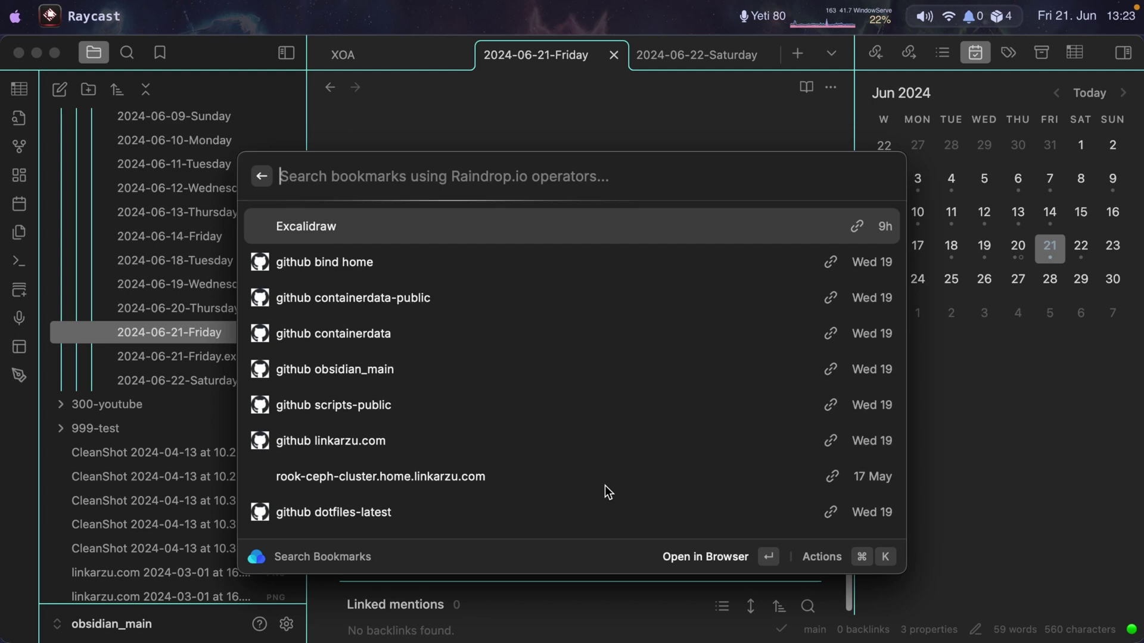
{"action": "type", "text": "excali"}
{"action": "key", "text": "Return"}
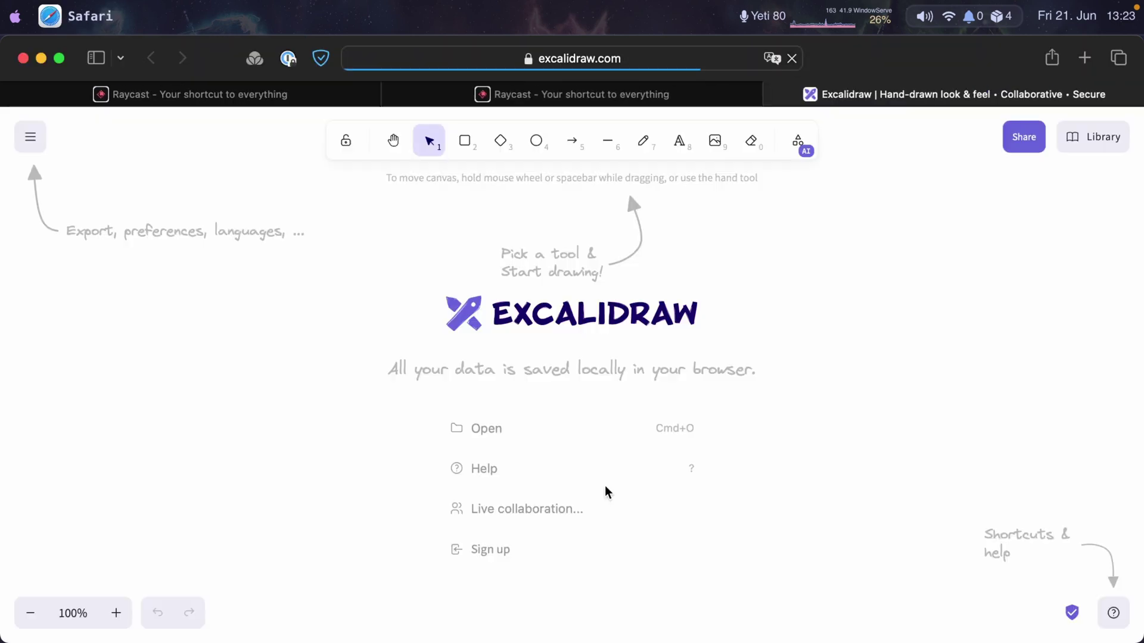
Step: Sketch a rough freehand rectangle on the excalidraw.com canvas, and switch back to Obsidian
{"action": "left_click", "coordinate": [643, 141]}
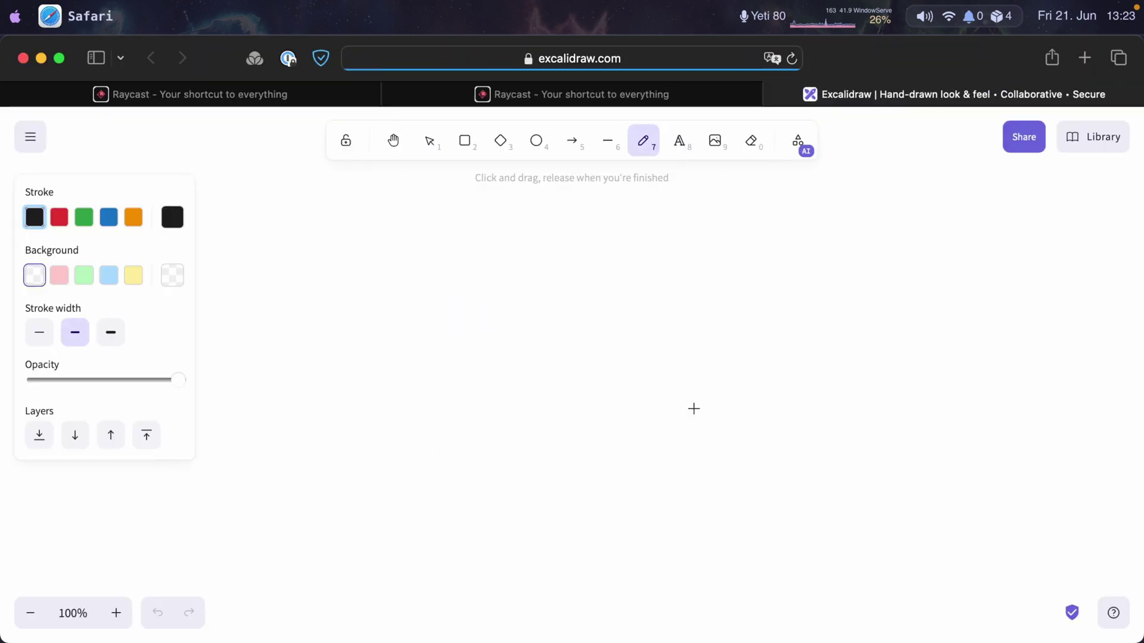
{"action": "mouse_move", "coordinate": [455, 392]}
{"action": "left_mouse_down"}
{"action": "mouse_move", "coordinate": [710, 370]}
{"action": "mouse_move", "coordinate": [396, 523]}
{"action": "mouse_move", "coordinate": [402, 398]}
{"action": "left_mouse_up"}
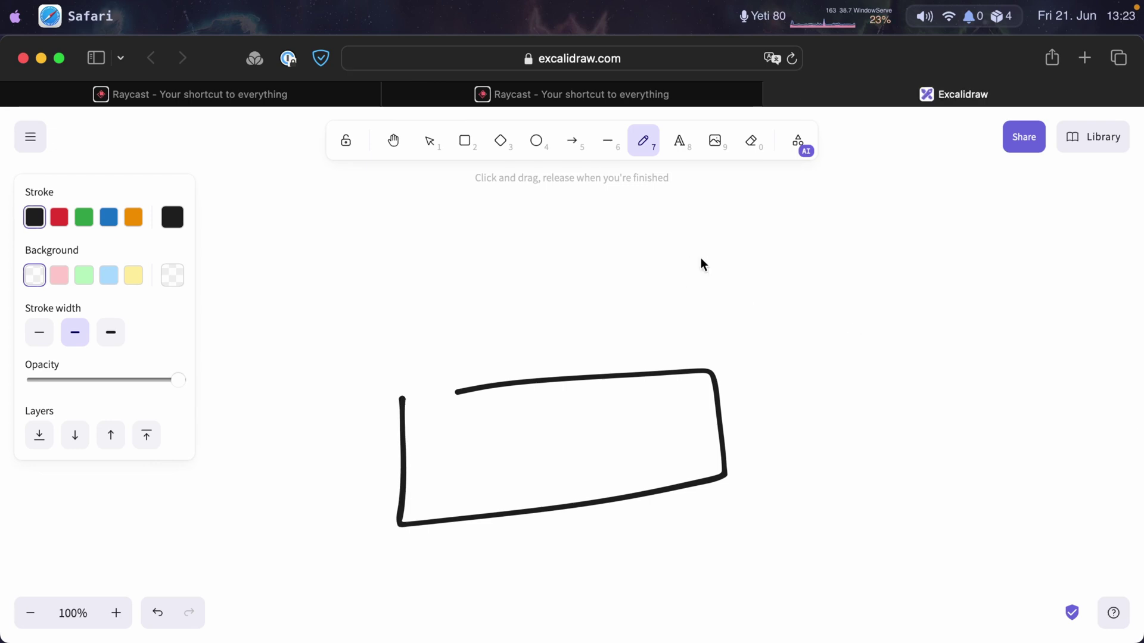
{"action": "key", "text": "super+Tab"}
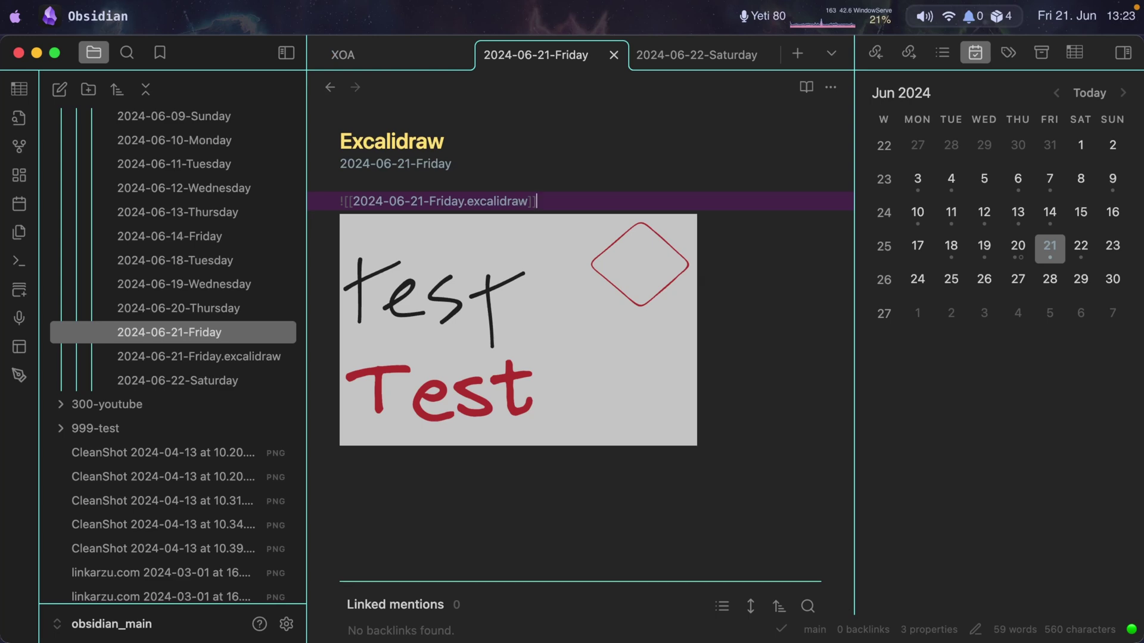
Step: Open the Git plugin's settings and examine its Automatic section, including the vault backup and auto pull intervals
{"action": "key", "text": "super+comma"}
{"action": "scroll", "coordinate": [142, 428], "scroll_direction": "down", "scroll_amount": 5}
{"action": "left_click", "coordinate": [142, 428]}
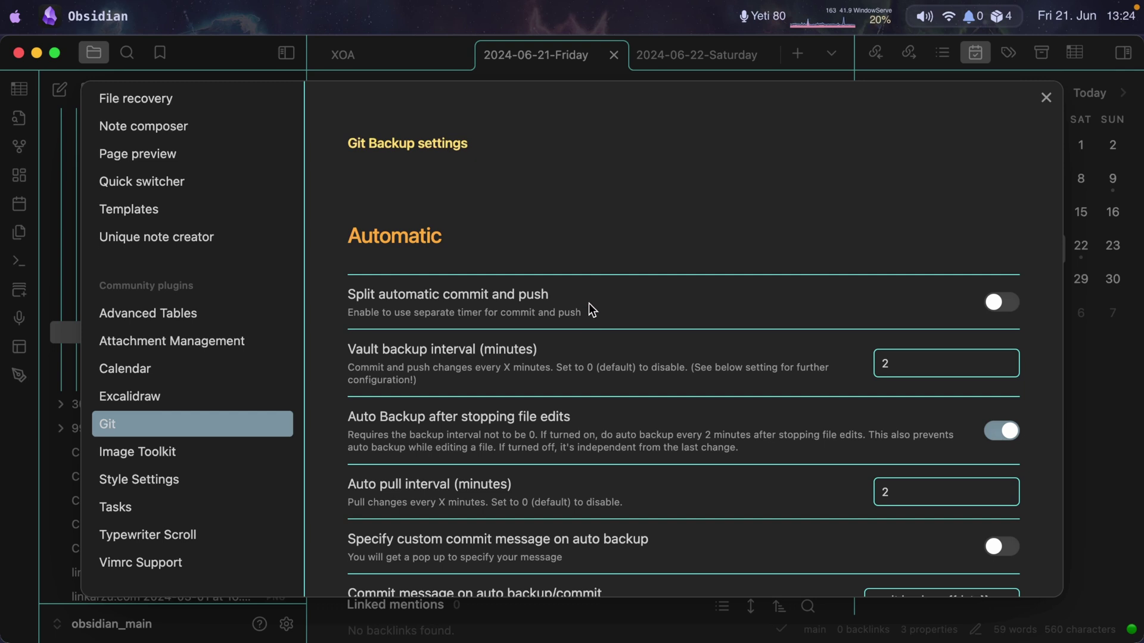
{"action": "left_click", "coordinate": [896, 363]}
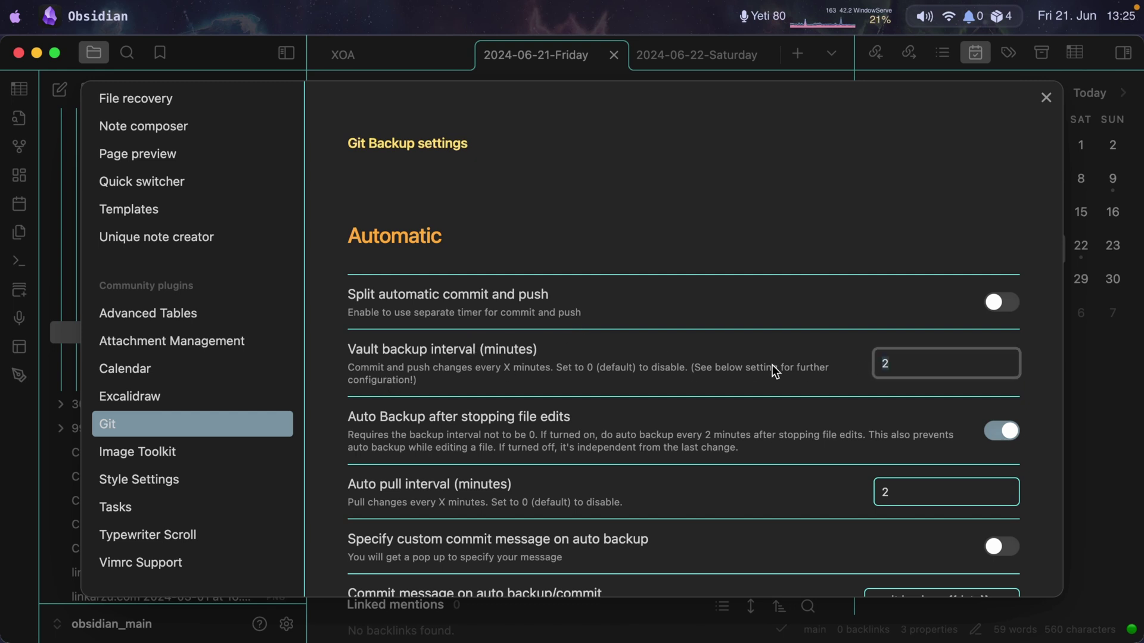
{"action": "key", "text": "super+a"}
{"action": "scroll", "coordinate": [738, 367], "scroll_direction": "down", "scroll_amount": 4}
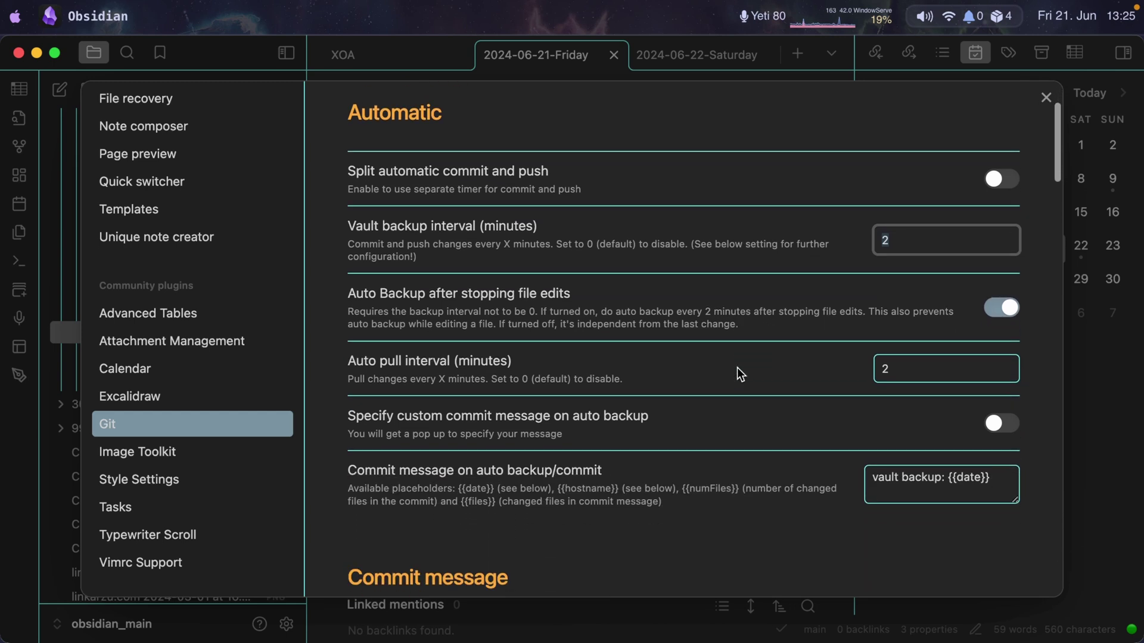
Step: Examine the Git plugin's auto and manual commit messages and date placeholder format, and preview the commit message
{"action": "scroll", "coordinate": [1004, 331], "scroll_direction": "down", "scroll_amount": 5}
{"action": "left_click", "coordinate": [1005, 331]}
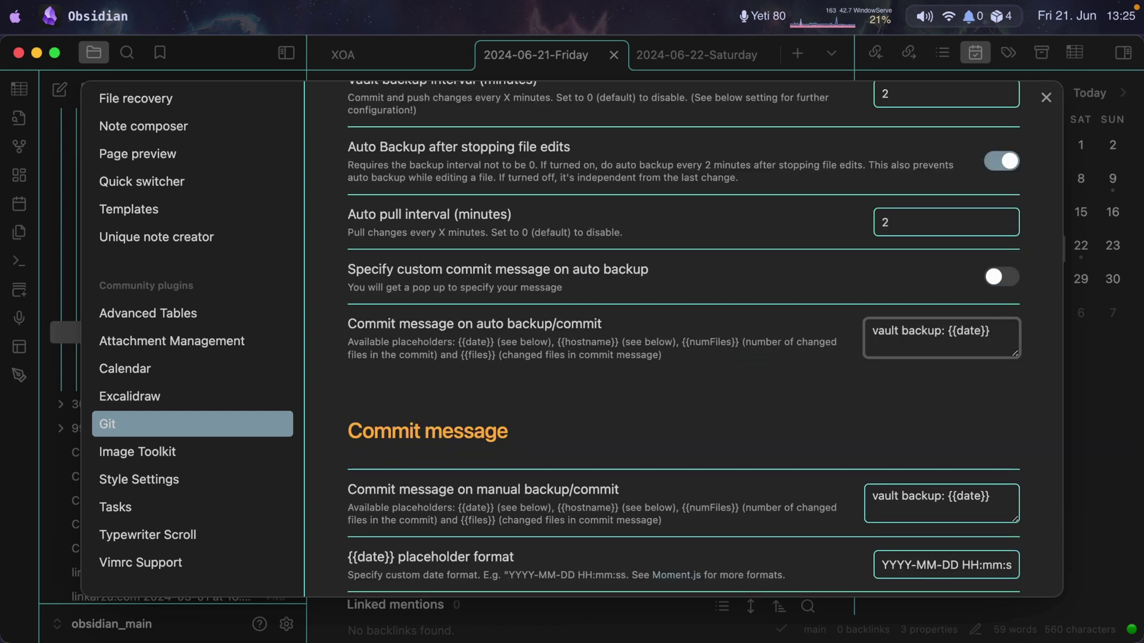
{"action": "key", "text": "super+a"}
{"action": "scroll", "coordinate": [757, 379], "scroll_direction": "down", "scroll_amount": 4}
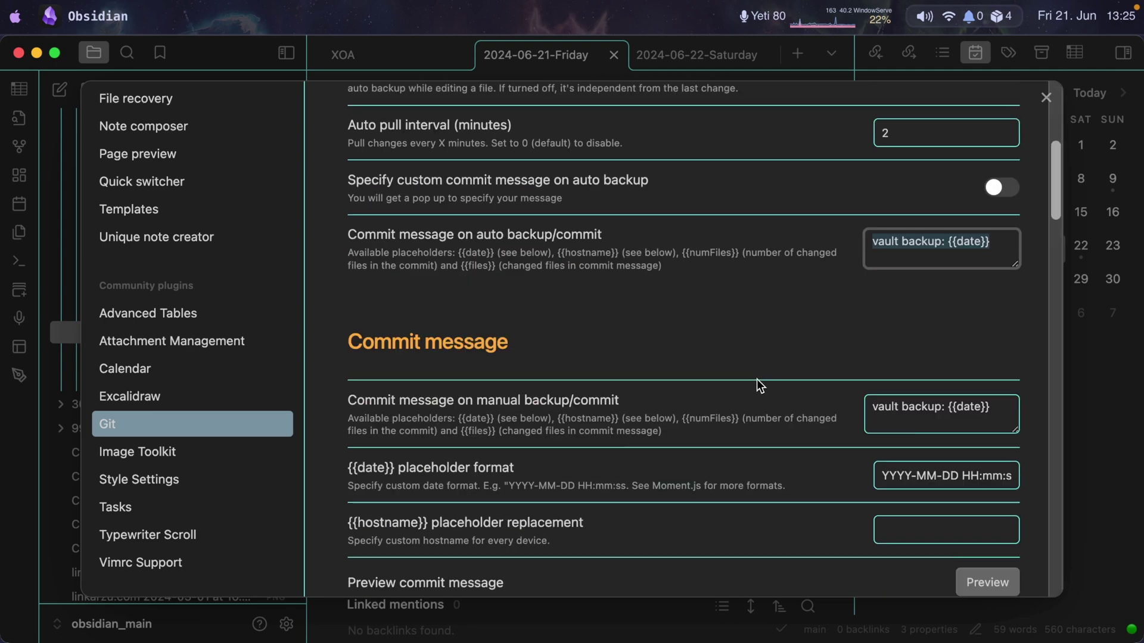
{"action": "left_click", "coordinate": [1007, 280]}
{"action": "key", "text": "super+a"}
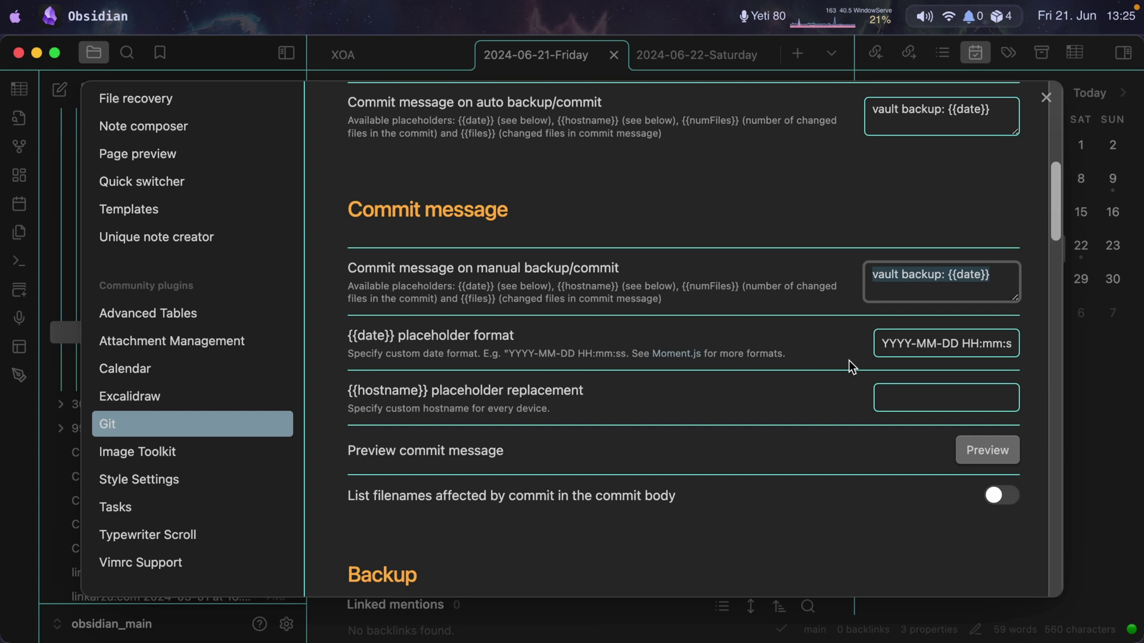
{"action": "double_click", "coordinate": [971, 274]}
{"action": "left_click_drag", "start_coordinate": [877, 352], "coordinate": [1024, 344]}
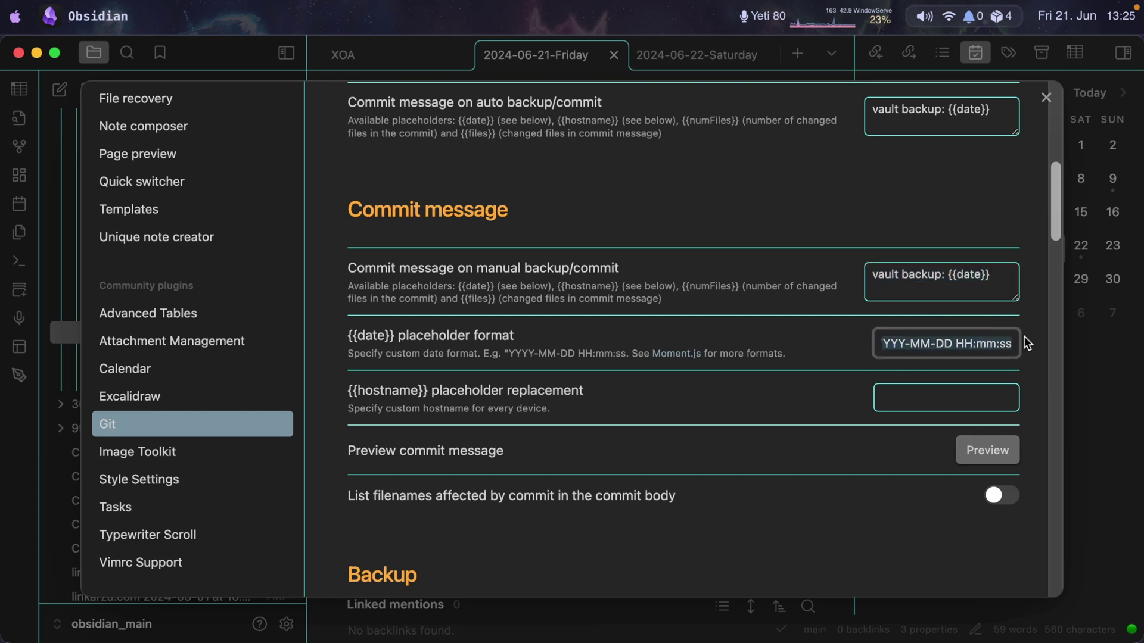
{"action": "left_click", "coordinate": [985, 449]}
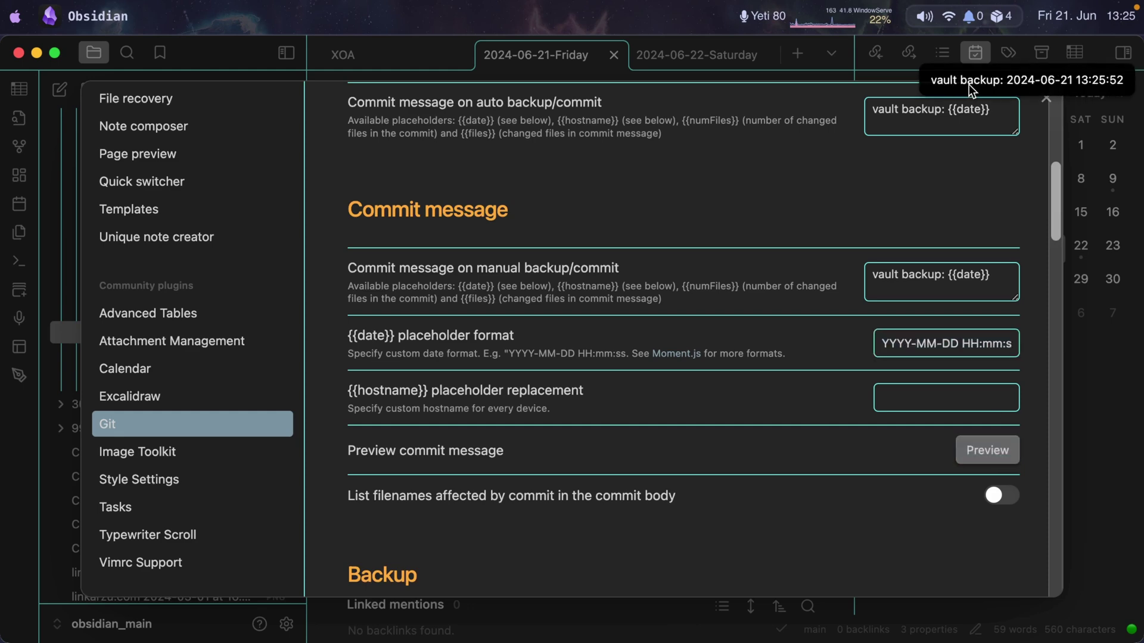
Step: Examine the remaining Git plugin settings, from Backup and History View through Source Control View, Commit Author and Advanced
{"action": "scroll", "coordinate": [680, 408], "scroll_direction": "down", "scroll_amount": 6}
{"action": "scroll", "coordinate": [680, 407], "scroll_direction": "down", "scroll_amount": 2}
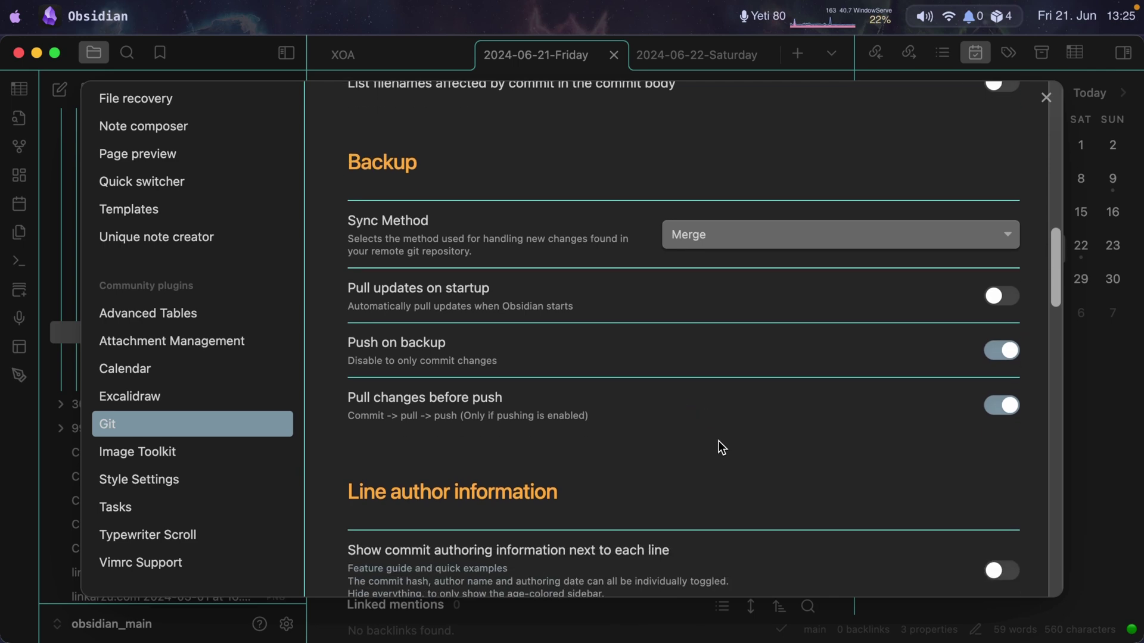
{"action": "scroll", "coordinate": [718, 441], "scroll_direction": "down", "scroll_amount": 8}
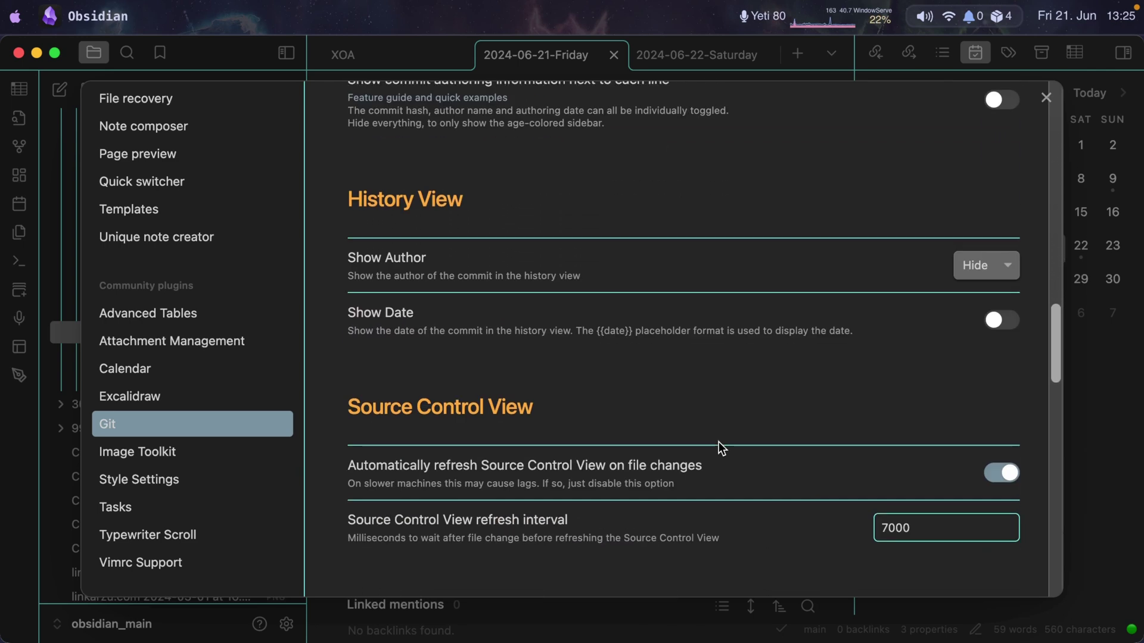
{"action": "scroll", "coordinate": [718, 441], "scroll_direction": "down", "scroll_amount": 9}
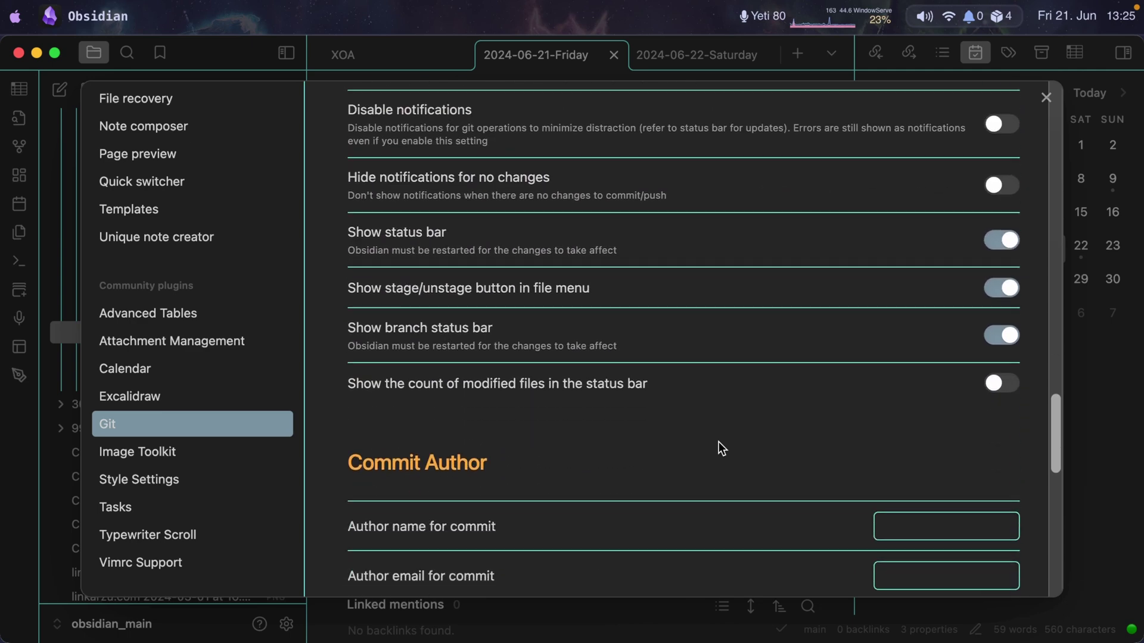
{"action": "scroll", "coordinate": [718, 442], "scroll_direction": "down", "scroll_amount": 5}
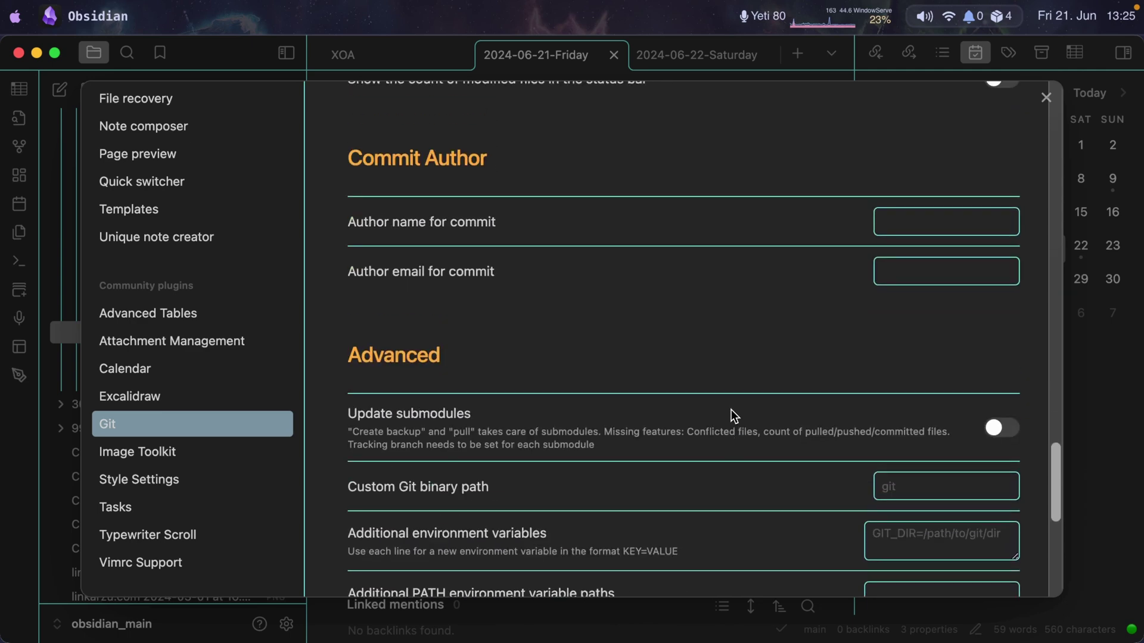
{"action": "scroll", "coordinate": [613, 335], "scroll_direction": "down", "scroll_amount": 8}
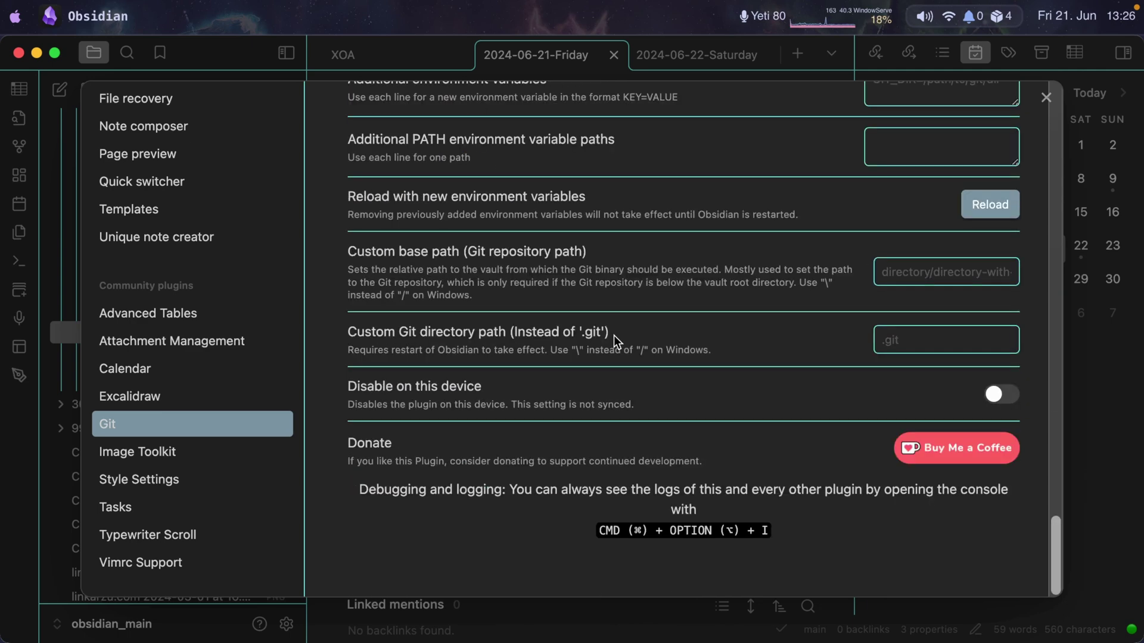
Step: Search the browser bookmarks for obsidian with Raycast, and open the github obsidian_main repository page in Safari
{"action": "key", "text": "ctrl+alt+super+shift+b"}
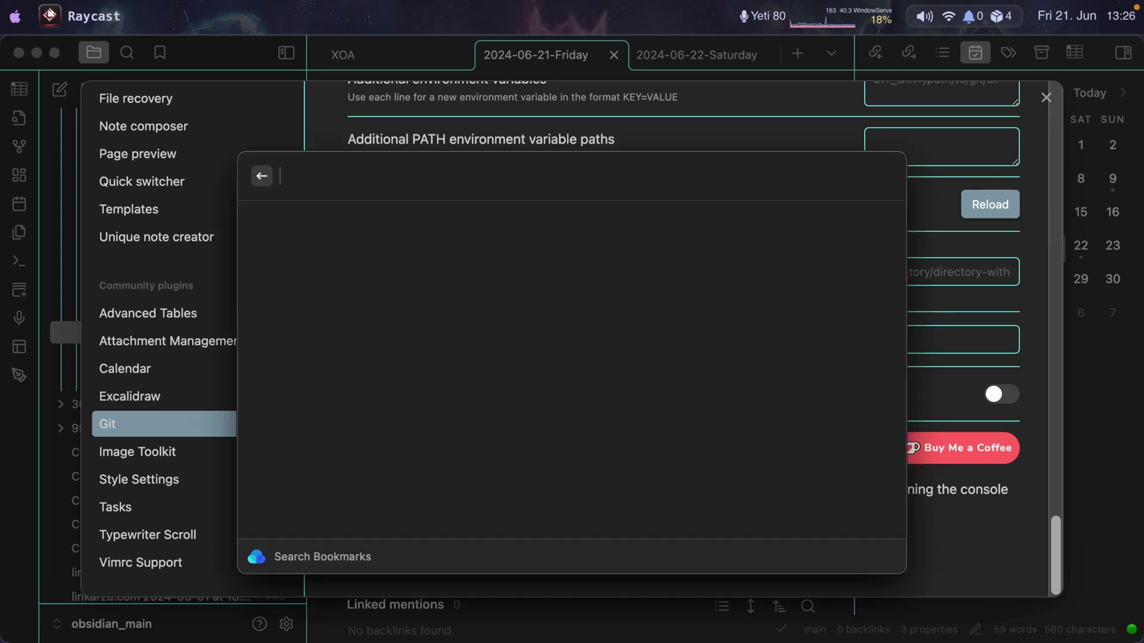
{"action": "type", "text": "obsidian"}
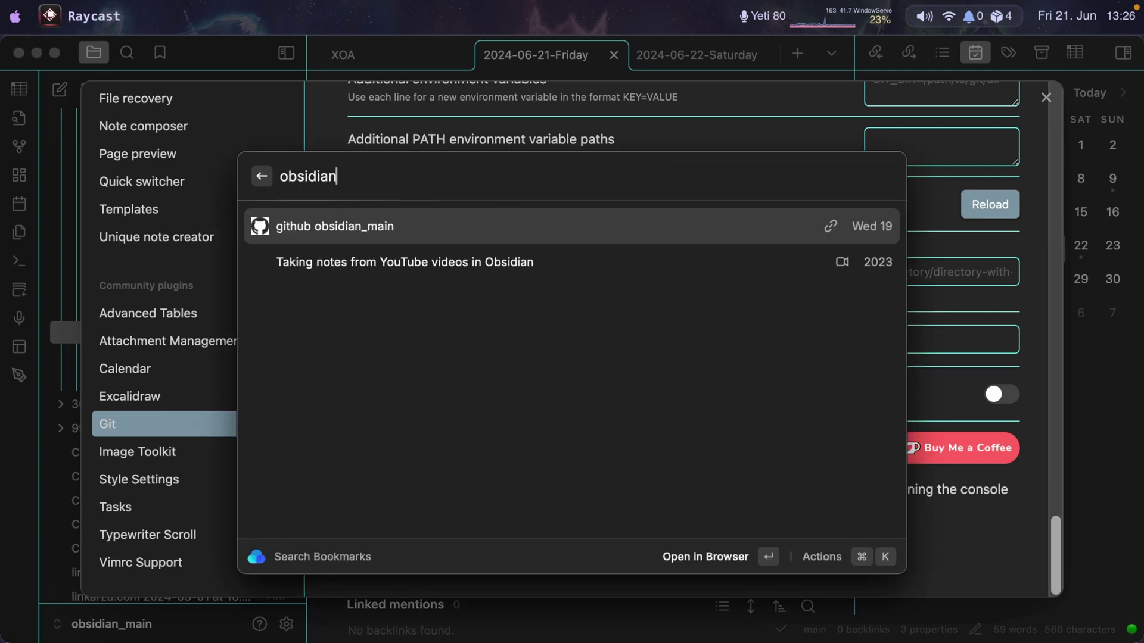
{"action": "key", "text": "Return"}
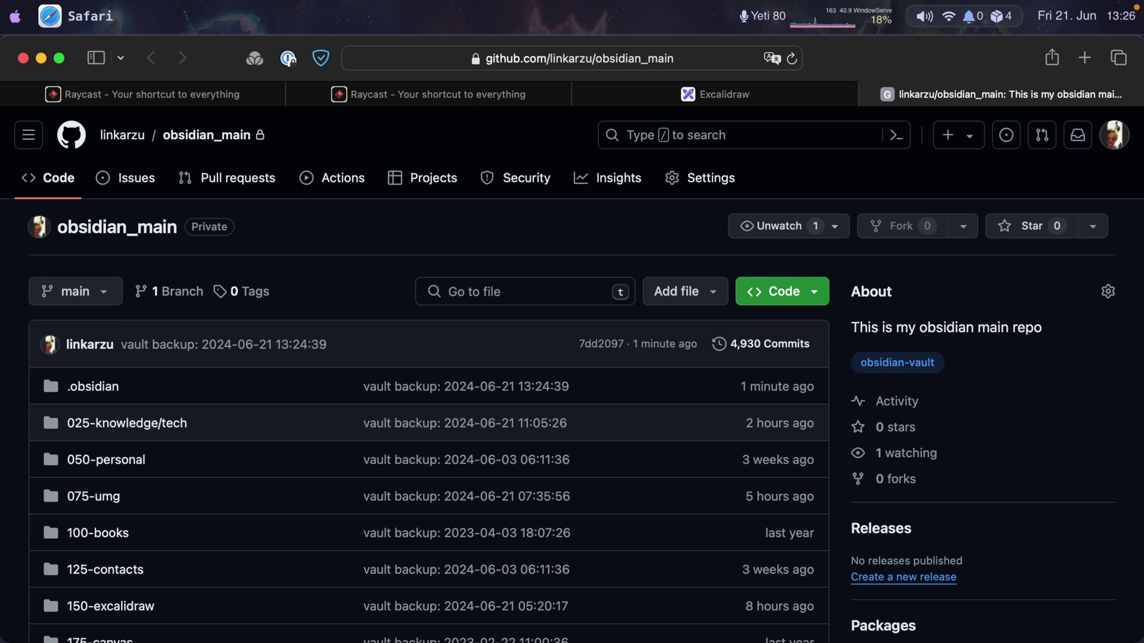
Step: Switch to Neovim in kitty and add a blank line below the table's row2 in the 2024-06-21-Friday note
{"action": "key", "text": "super+Tab"}
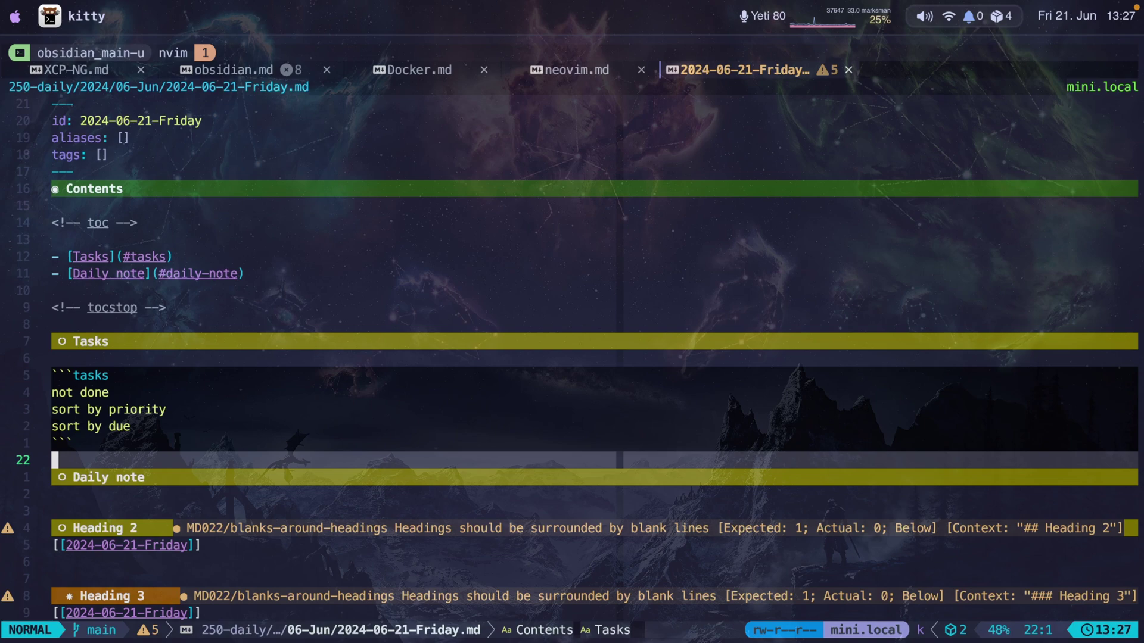
{"action": "key", "text": "j"}
{"action": "key", "text": "j"}
{"action": "key", "text": "j"}
{"action": "key", "text": "j"}
{"action": "key", "text": "j"}
{"action": "key", "text": "j"}
{"action": "key", "text": "j"}
{"action": "key", "text": "j"}
{"action": "key", "text": "j"}
{"action": "key", "text": "j"}
{"action": "key", "text": "j"}
{"action": "key", "text": "j"}
{"action": "key", "text": "j"}
{"action": "key", "text": "j"}
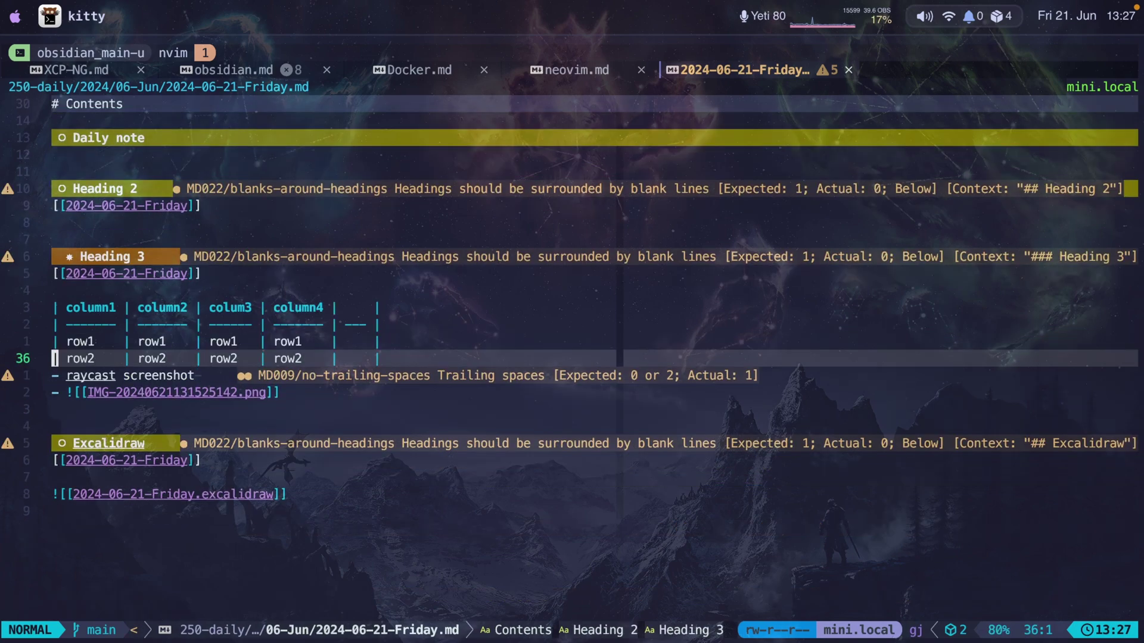
{"action": "key", "text": "o"}
{"action": "key", "text": "Escape"}
Step: Delete the empty fifth column after column4 from the table under Heading 3 with a block selection
{"action": "key", "text": "k"}
{"action": "key", "text": "k"}
{"action": "key", "text": "k"}
{"action": "key", "text": "k"}
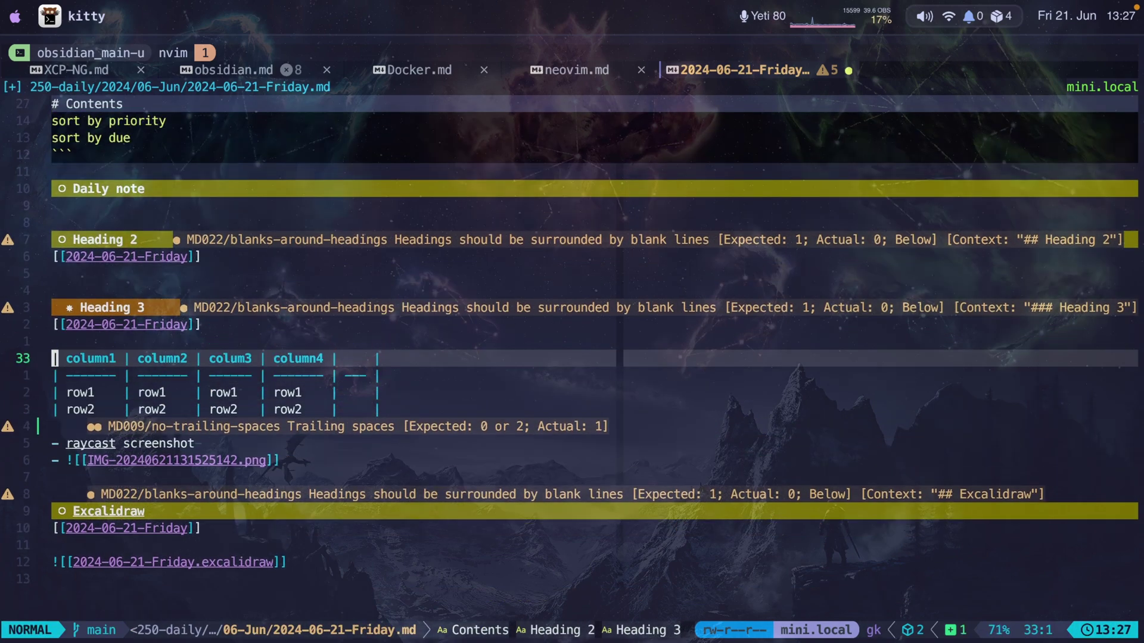
{"action": "key", "text": "l"}
{"action": "key", "text": "l"}
{"action": "key", "text": "ctrl+v"}
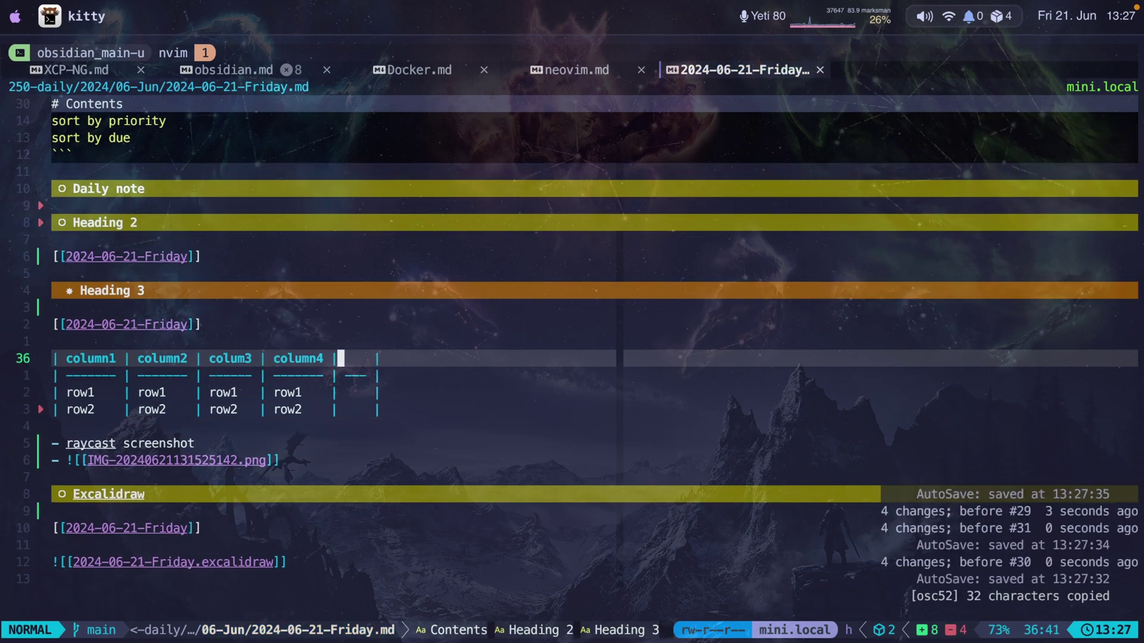
{"action": "key", "text": "j"}
{"action": "key", "text": "j"}
{"action": "key", "text": "j"}
{"action": "key", "text": "j"}
{"action": "key", "text": "l"}
{"action": "key", "text": "l"}
{"action": "key", "text": "d"}
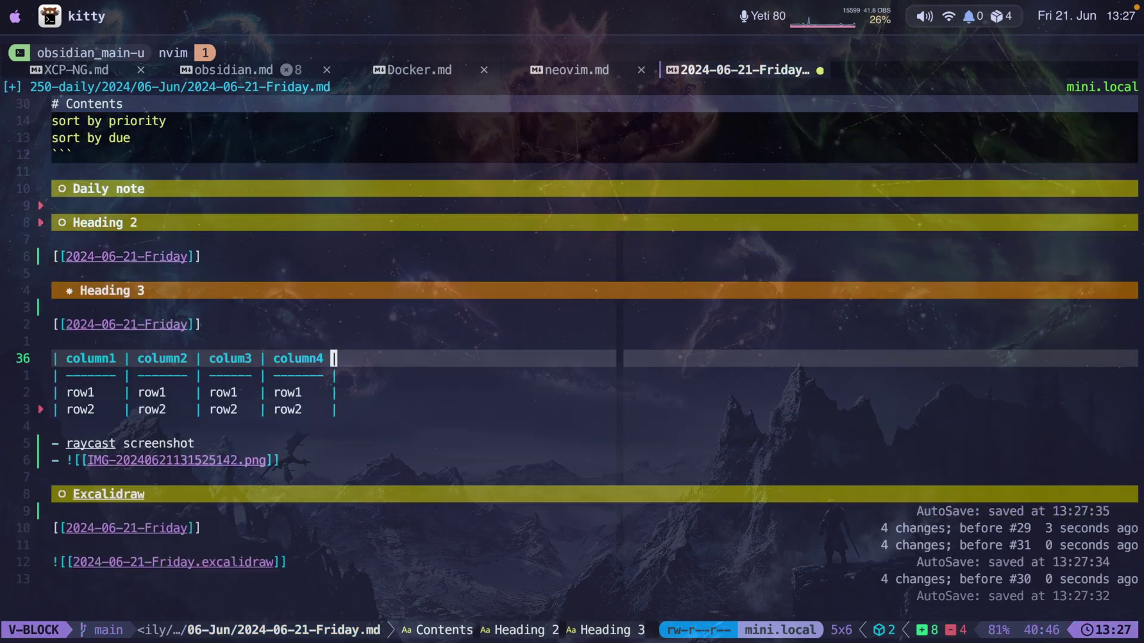
{"action": "key", "text": "k"}
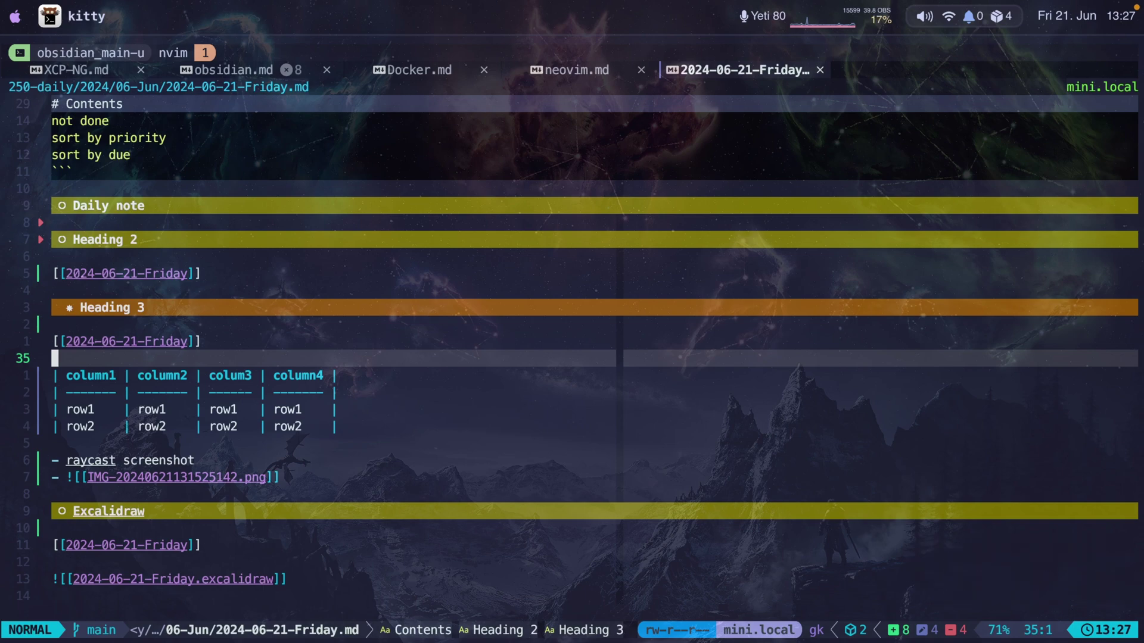
Step: Open lazygit and examine the vault backup commits and the unstaged changes in 2024-06-21-Friday.md
{"action": "key", "text": "space"}
{"action": "key", "text": "g"}
{"action": "key", "text": "g"}
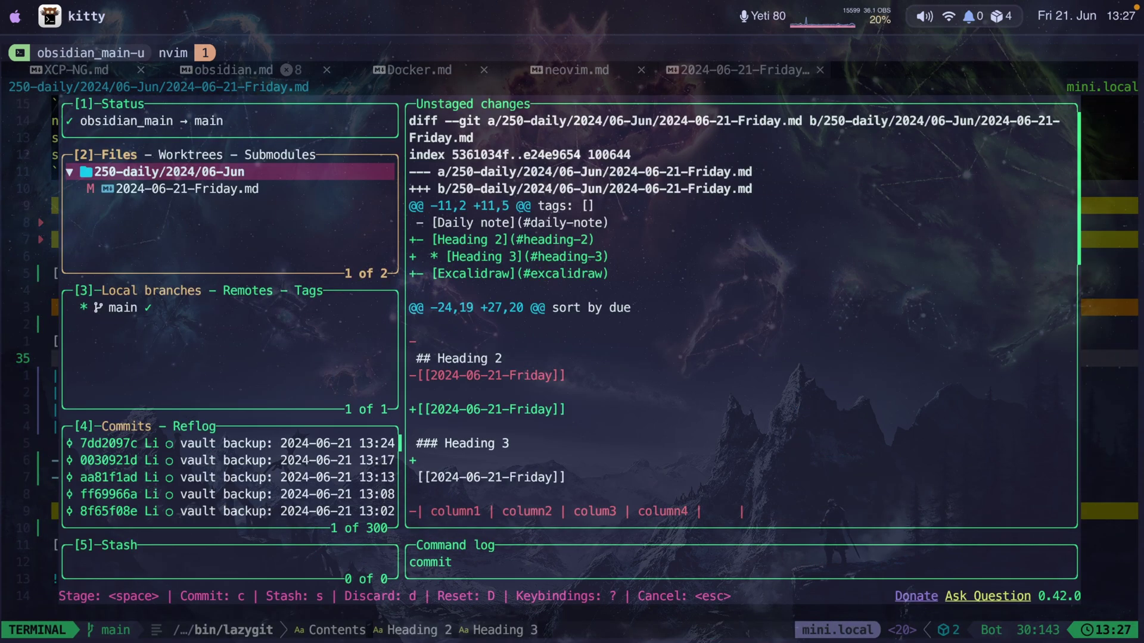
{"action": "scroll", "coordinate": [205, 459], "scroll_direction": "down", "scroll_amount": 5}
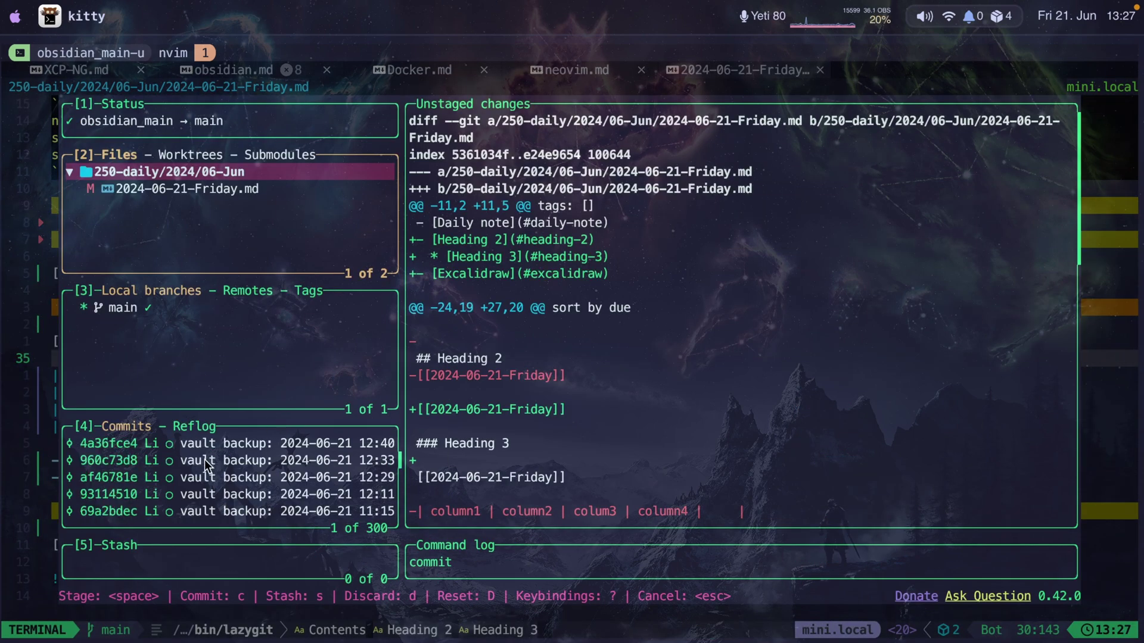
{"action": "scroll", "coordinate": [205, 460], "scroll_direction": "down", "scroll_amount": 1}
{"action": "scroll", "coordinate": [204, 459], "scroll_direction": "up", "scroll_amount": 6}
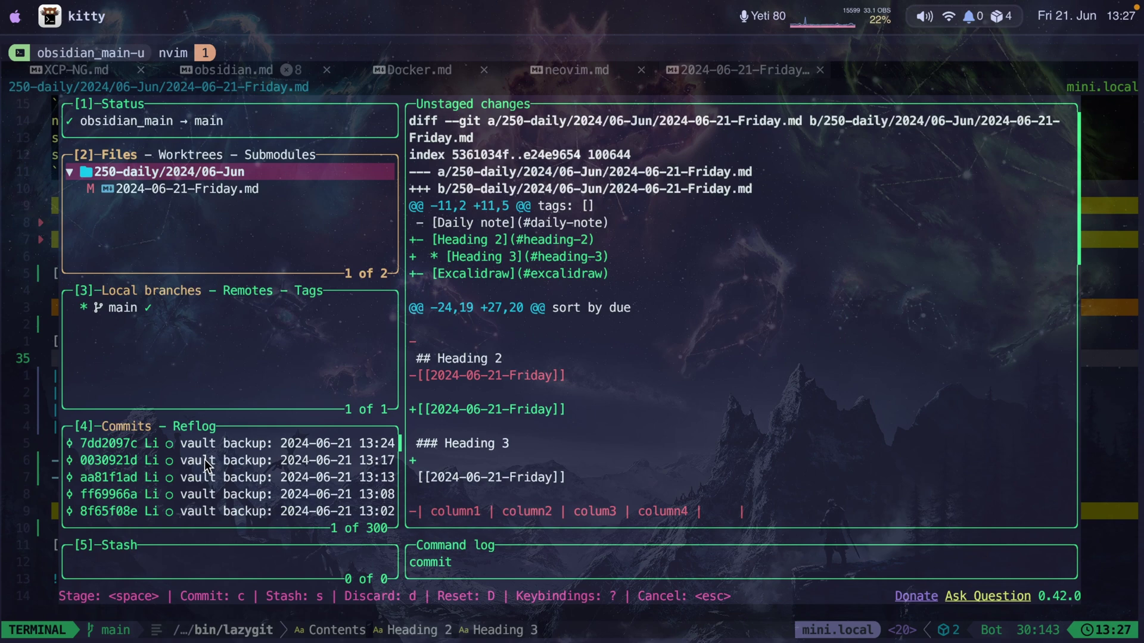
{"action": "left_click", "coordinate": [213, 193]}
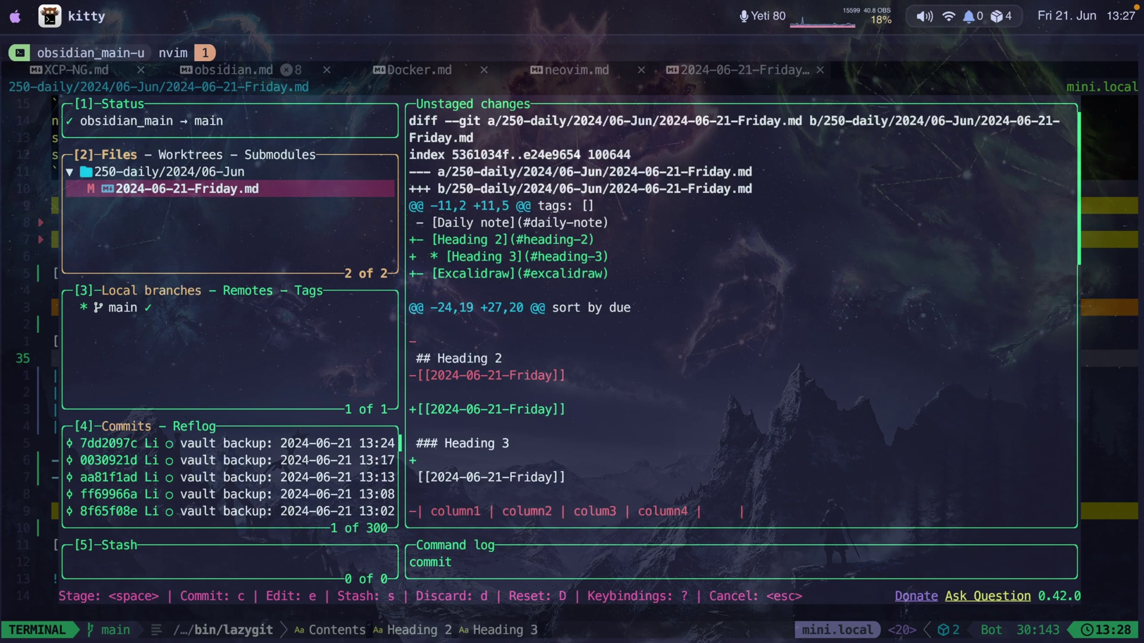
{"action": "left_click", "coordinate": [238, 171]}
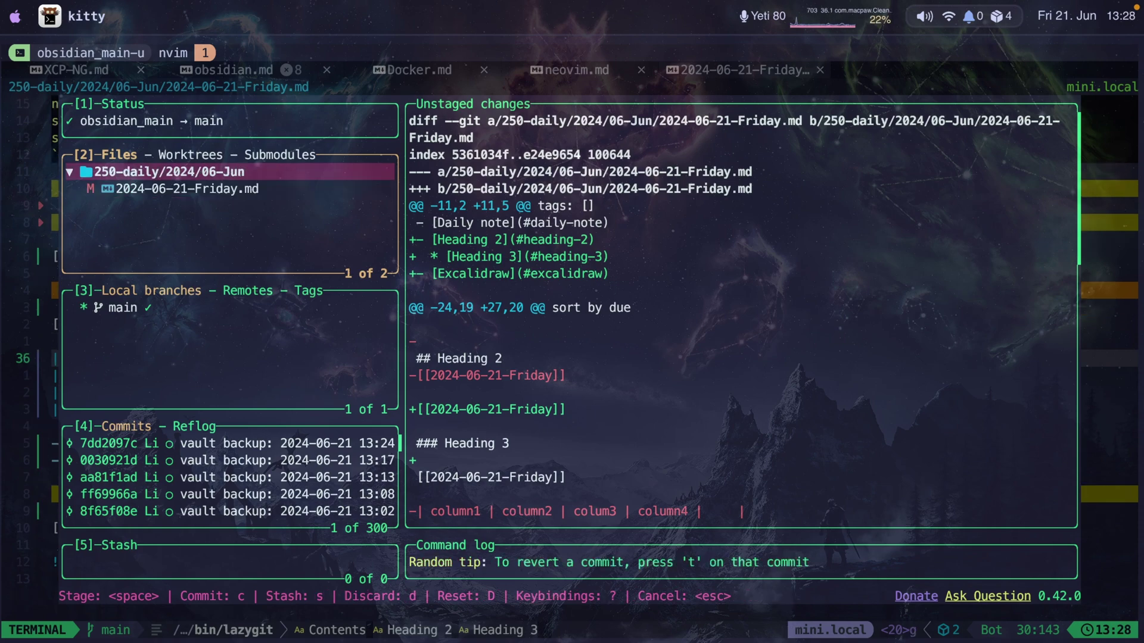
Step: Switch back to Obsidian and examine the Image Toolkit settings from Common Settings through Hotkey Settings, closing the settings when done
{"action": "key", "text": "super+Tab"}
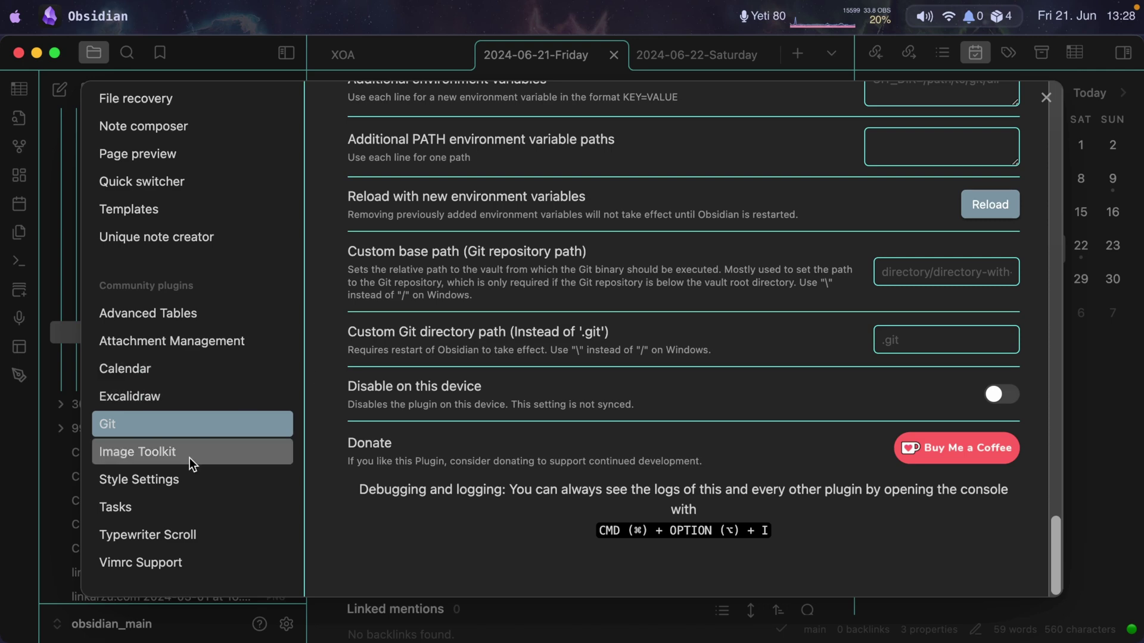
{"action": "left_click", "coordinate": [163, 457]}
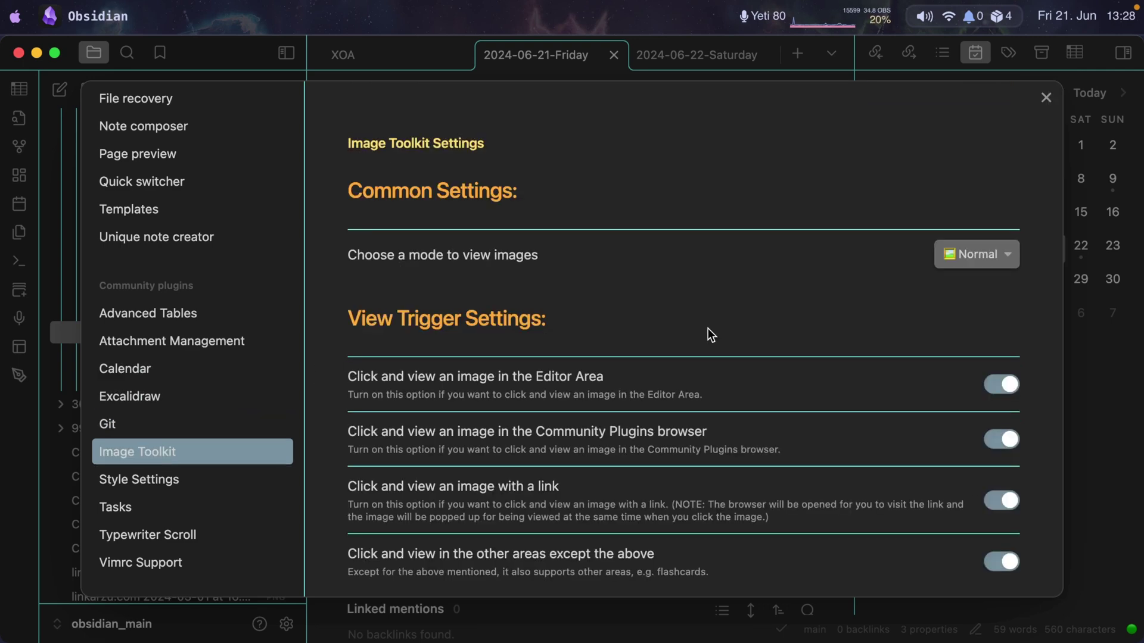
{"action": "scroll", "coordinate": [703, 331], "scroll_direction": "down", "scroll_amount": 5}
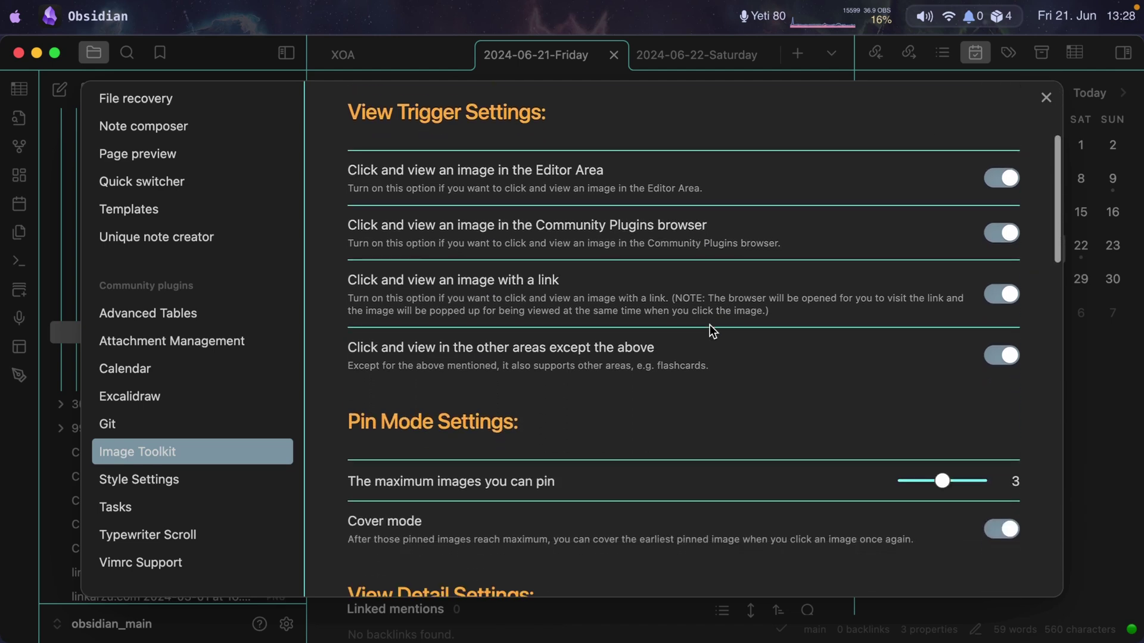
{"action": "scroll", "coordinate": [720, 300], "scroll_direction": "down", "scroll_amount": 5}
{"action": "scroll", "coordinate": [719, 300], "scroll_direction": "up", "scroll_amount": 10}
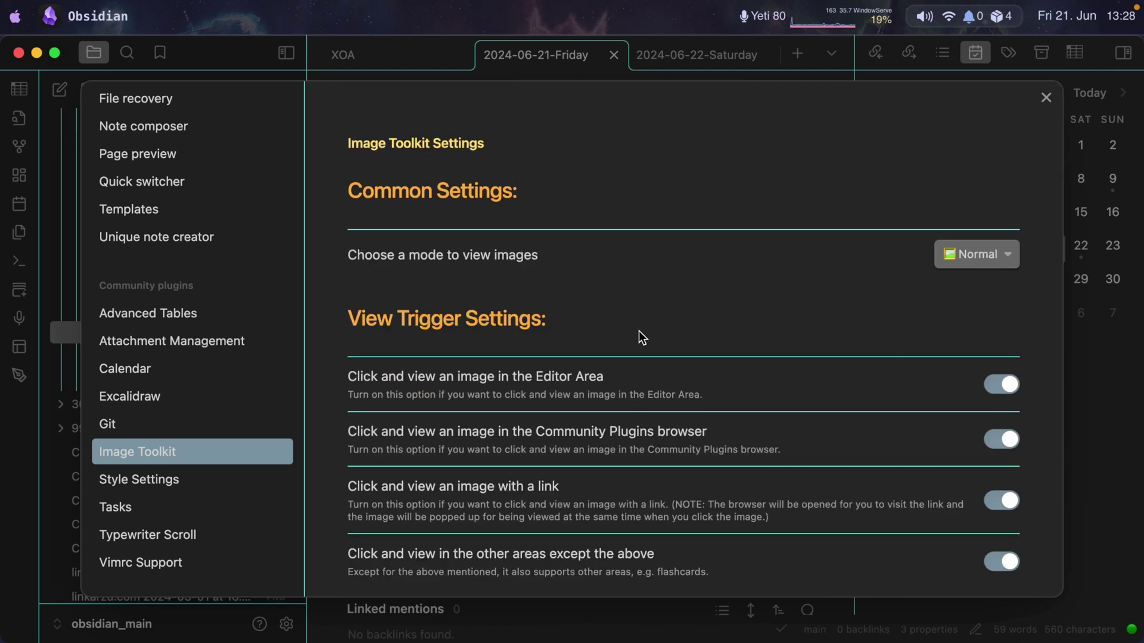
{"action": "scroll", "coordinate": [638, 331], "scroll_direction": "down", "scroll_amount": 10}
{"action": "scroll", "coordinate": [639, 329], "scroll_direction": "down", "scroll_amount": 20}
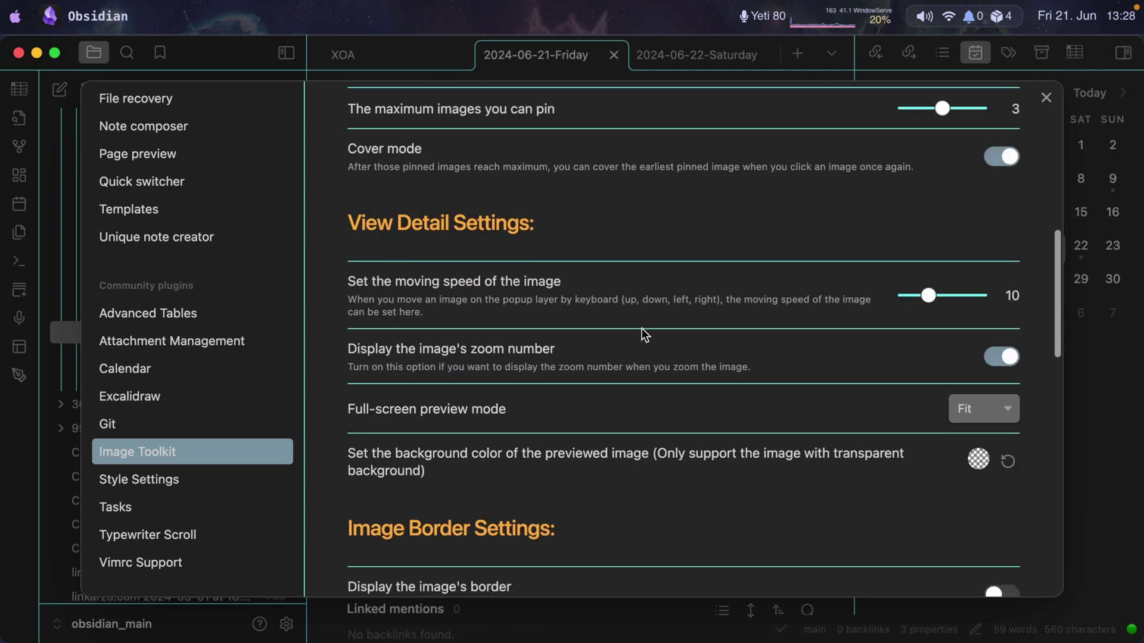
{"action": "scroll", "coordinate": [641, 328], "scroll_direction": "down", "scroll_amount": 4}
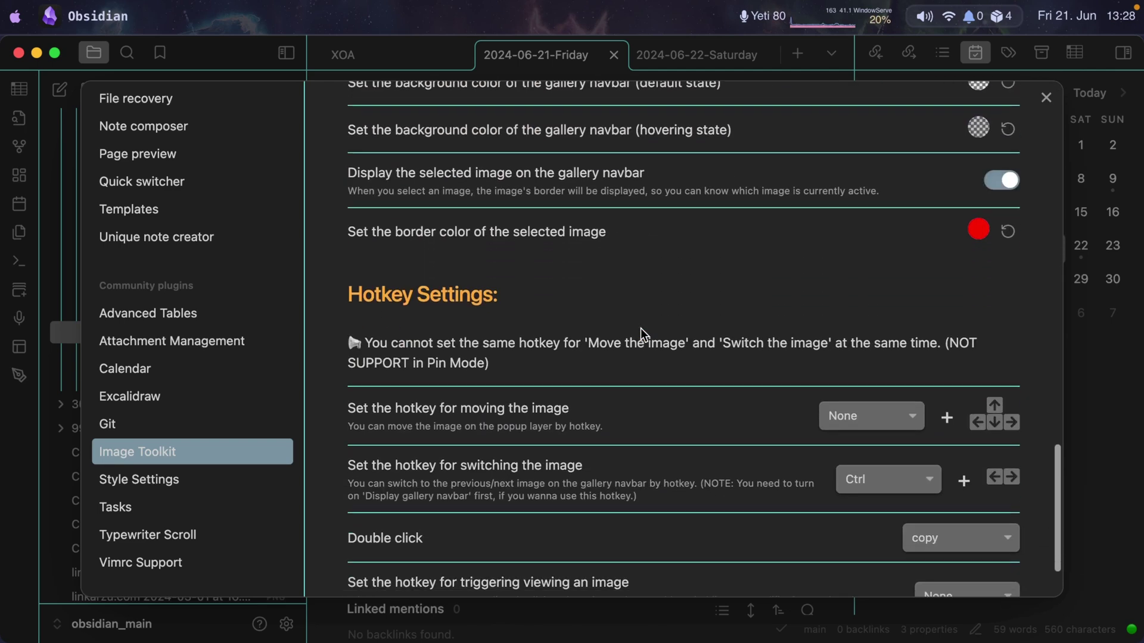
{"action": "key", "text": "Escape"}
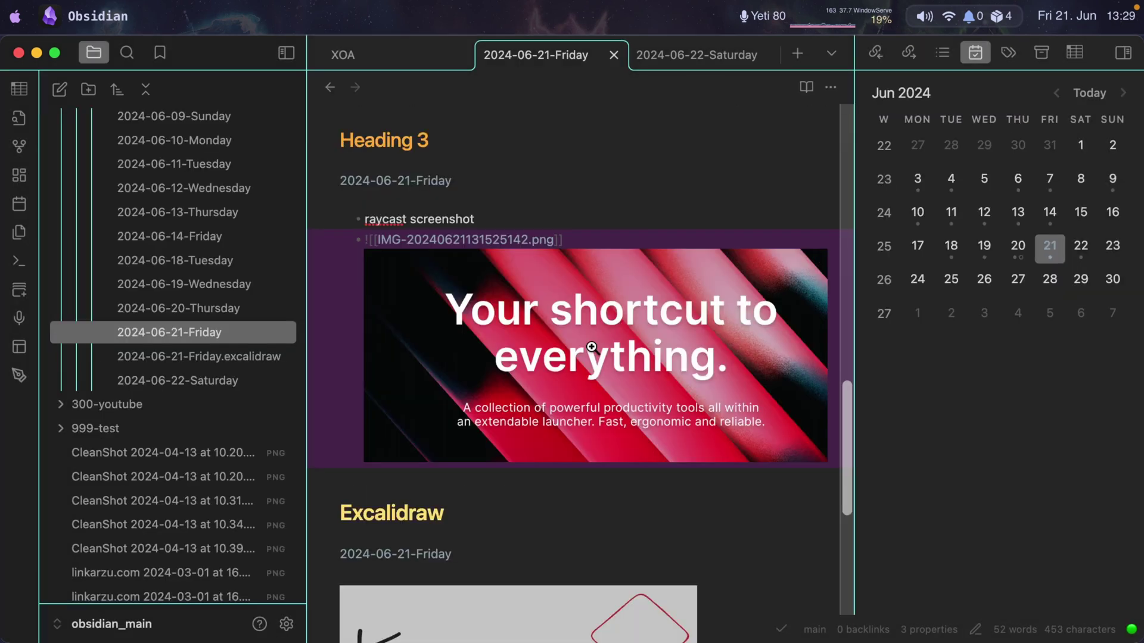
Step: View the raycast screenshot in the Image Toolkit popup, zoom it in and out, and close the popup
{"action": "left_click", "coordinate": [574, 334]}
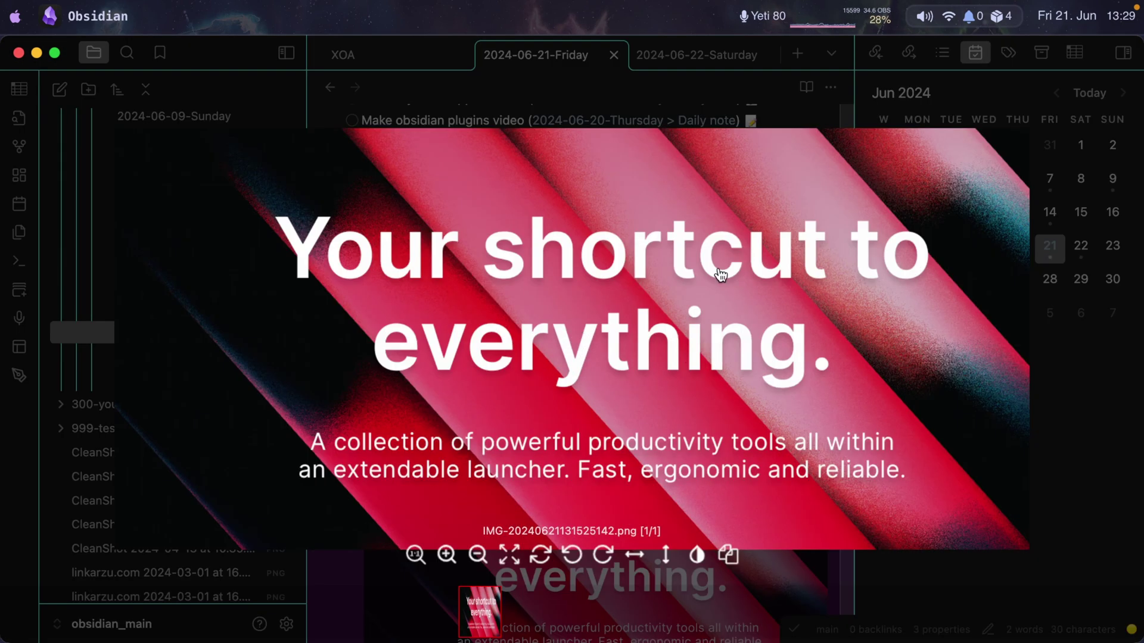
{"action": "left_click", "coordinate": [447, 554]}
{"action": "left_click", "coordinate": [476, 554]}
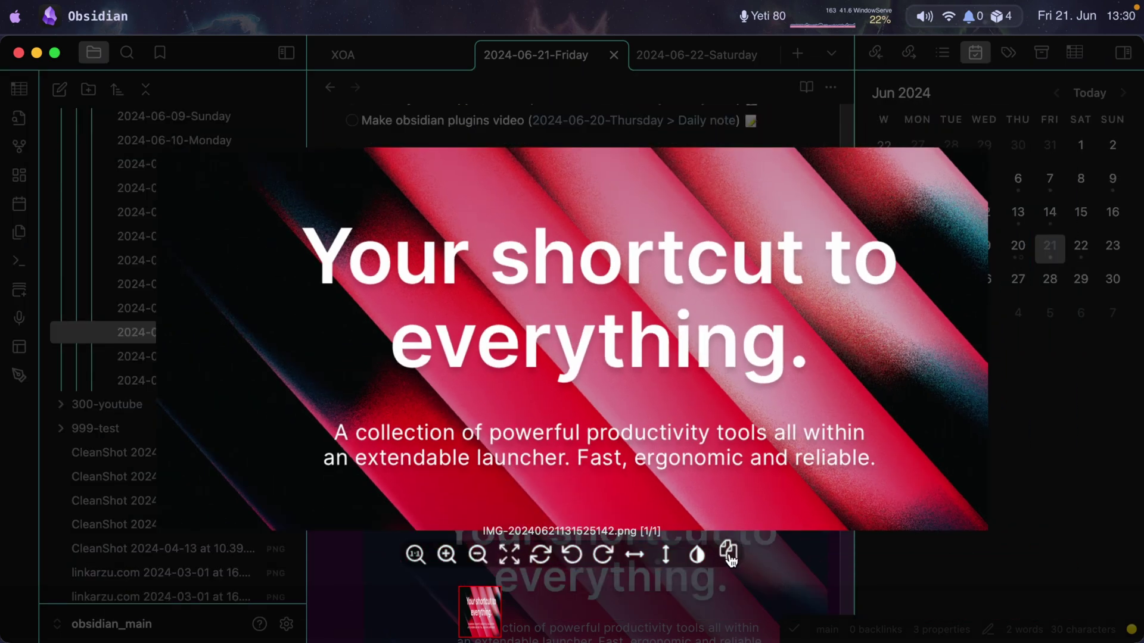
{"action": "key", "text": "Escape"}
Step: Open Style Settings, examine the export text for all settings, including the heading sizes and colors, and close the export dialog
{"action": "key", "text": "super+comma"}
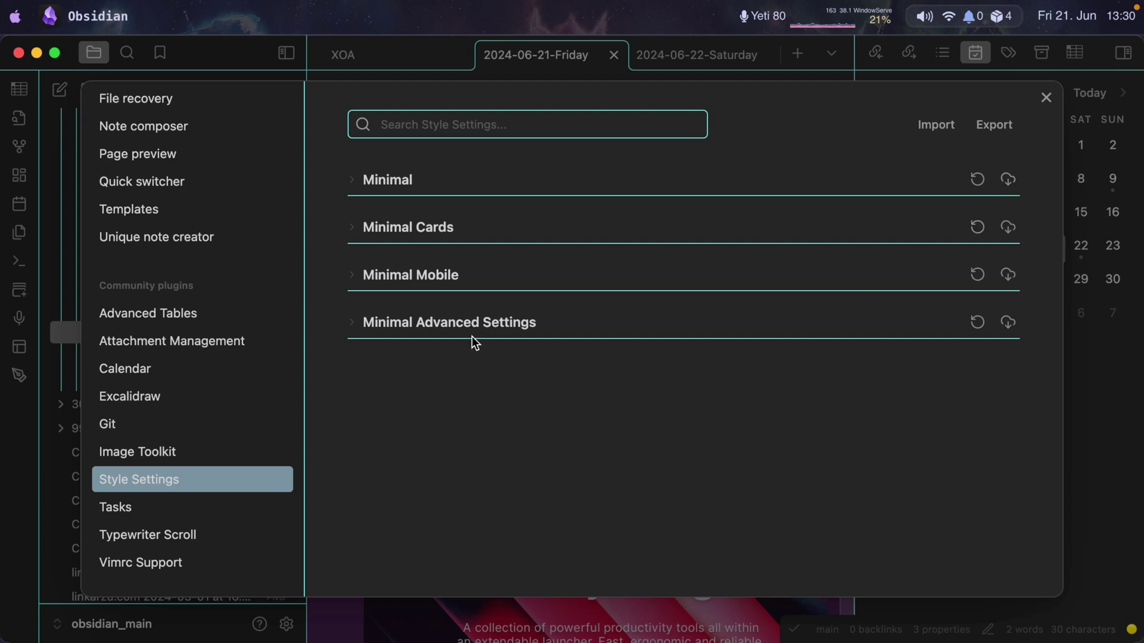
{"action": "left_click", "coordinate": [990, 125]}
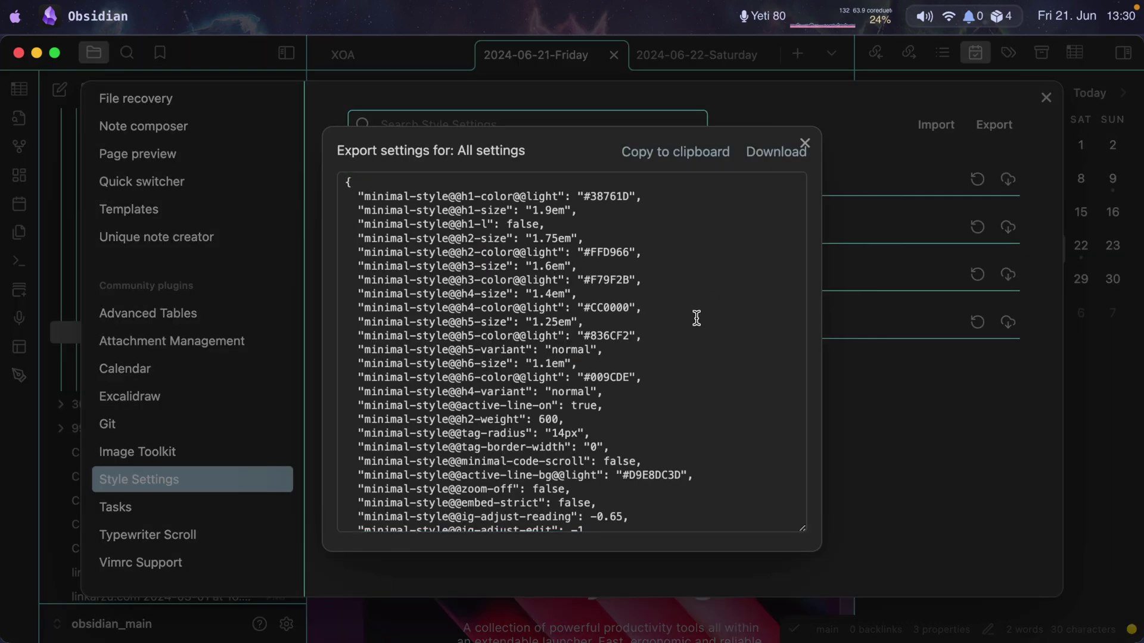
{"action": "left_click", "coordinate": [663, 228]}
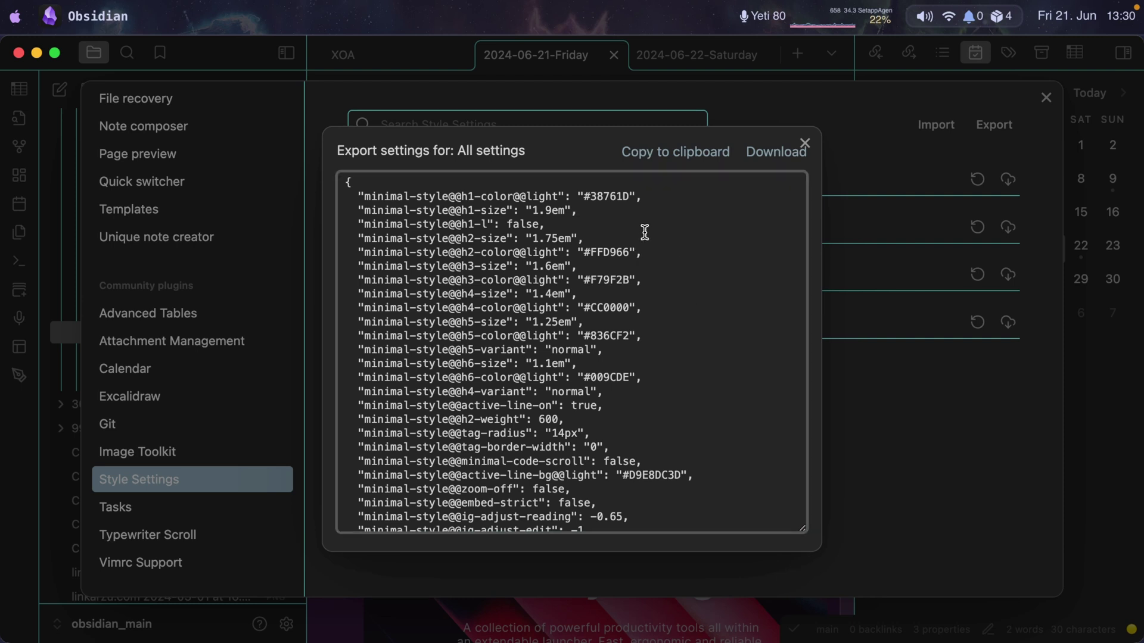
{"action": "double_click", "coordinate": [469, 210]}
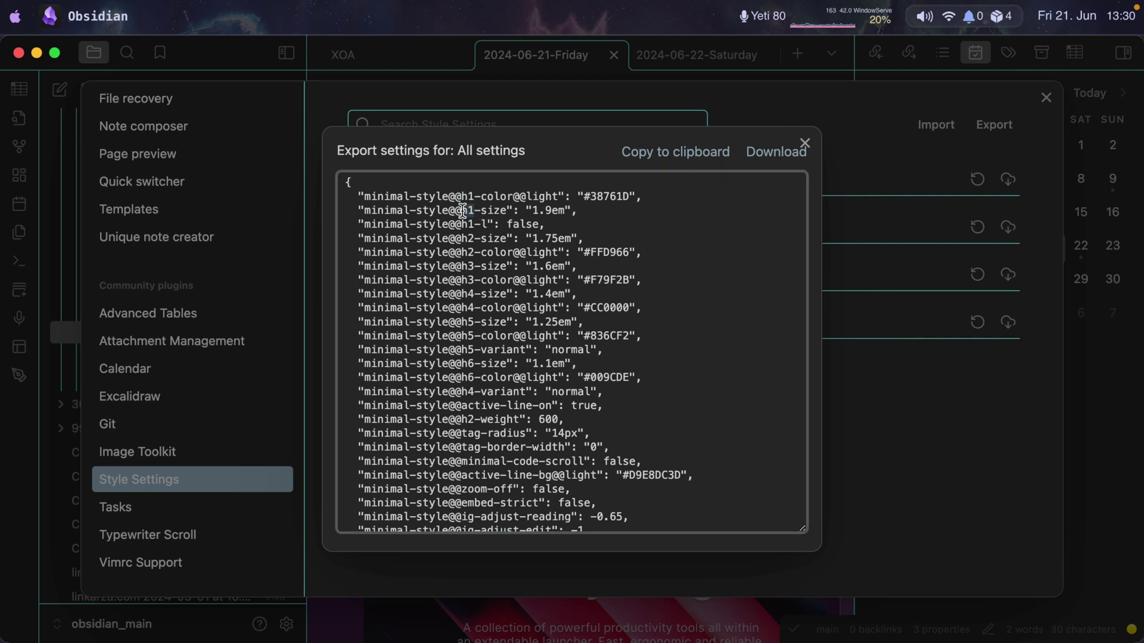
{"action": "double_click", "coordinate": [468, 266]}
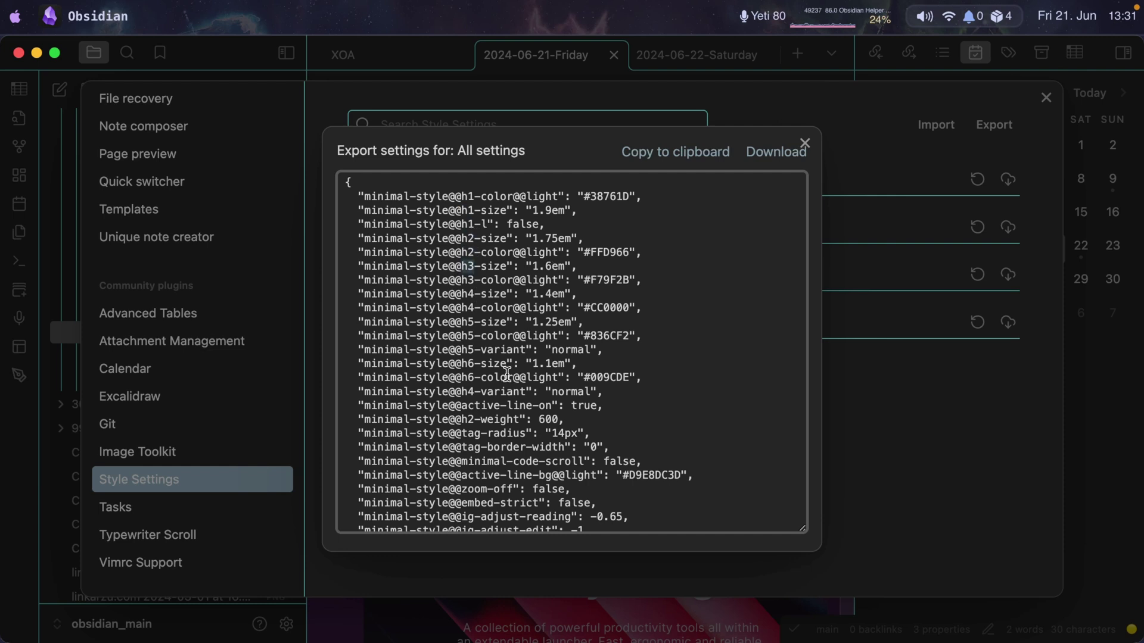
{"action": "scroll", "coordinate": [697, 370], "scroll_direction": "down", "scroll_amount": 10}
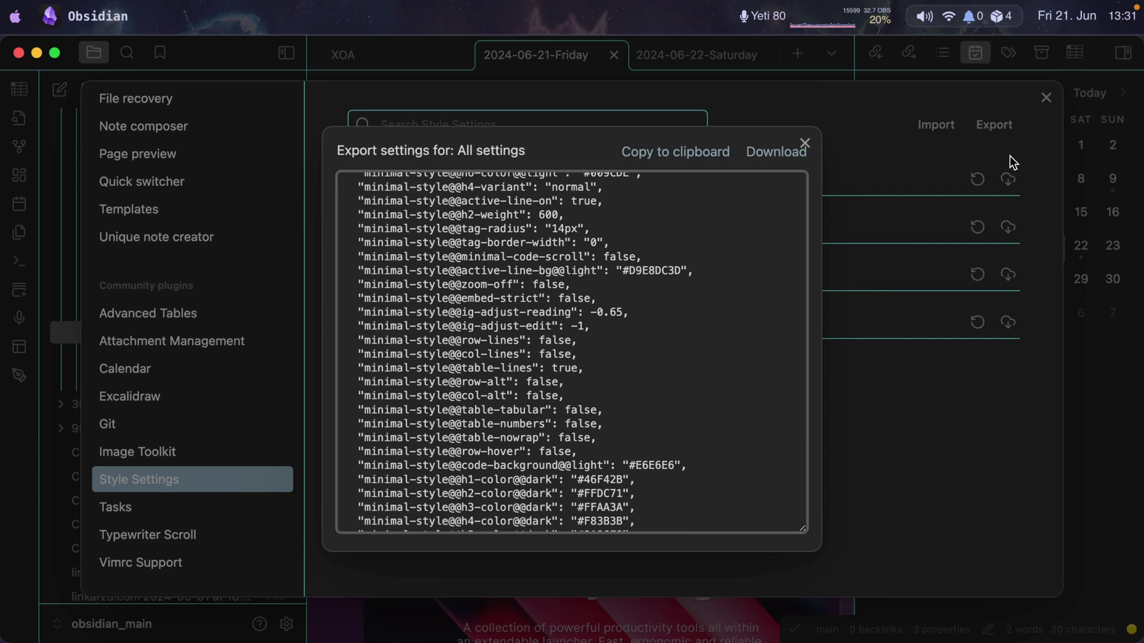
{"action": "scroll", "coordinate": [685, 381], "scroll_direction": "down", "scroll_amount": 5}
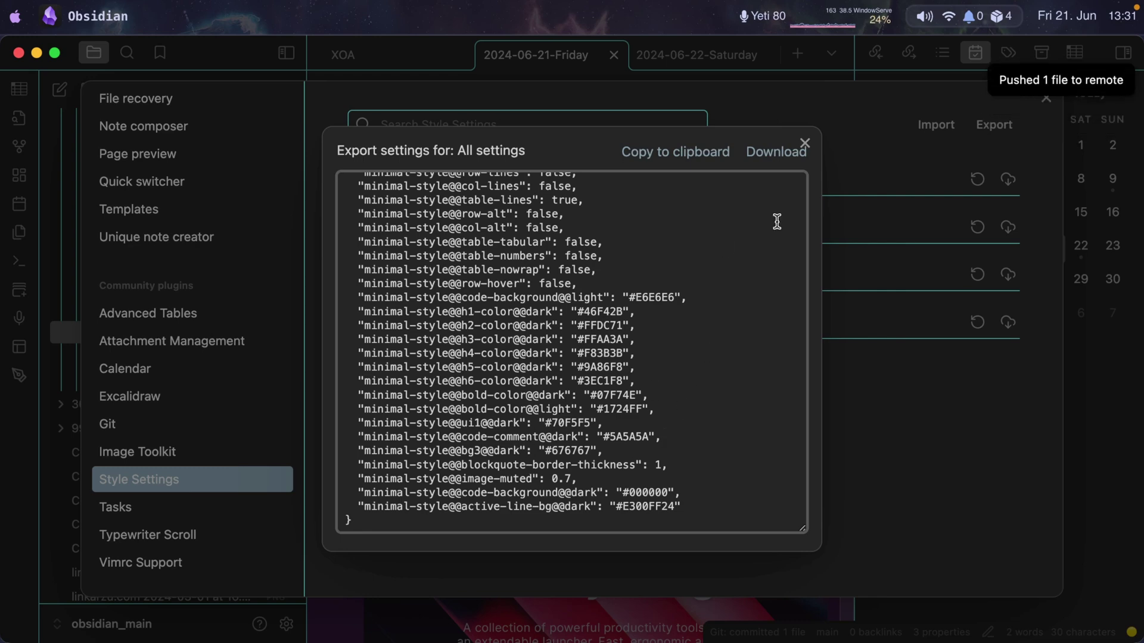
{"action": "left_click", "coordinate": [805, 144]}
Step: Try a different hue for the dark Border color in Minimal's Interface colors, and return to the Style Settings overview
{"action": "left_click", "coordinate": [350, 181]}
{"action": "left_click", "coordinate": [370, 298]}
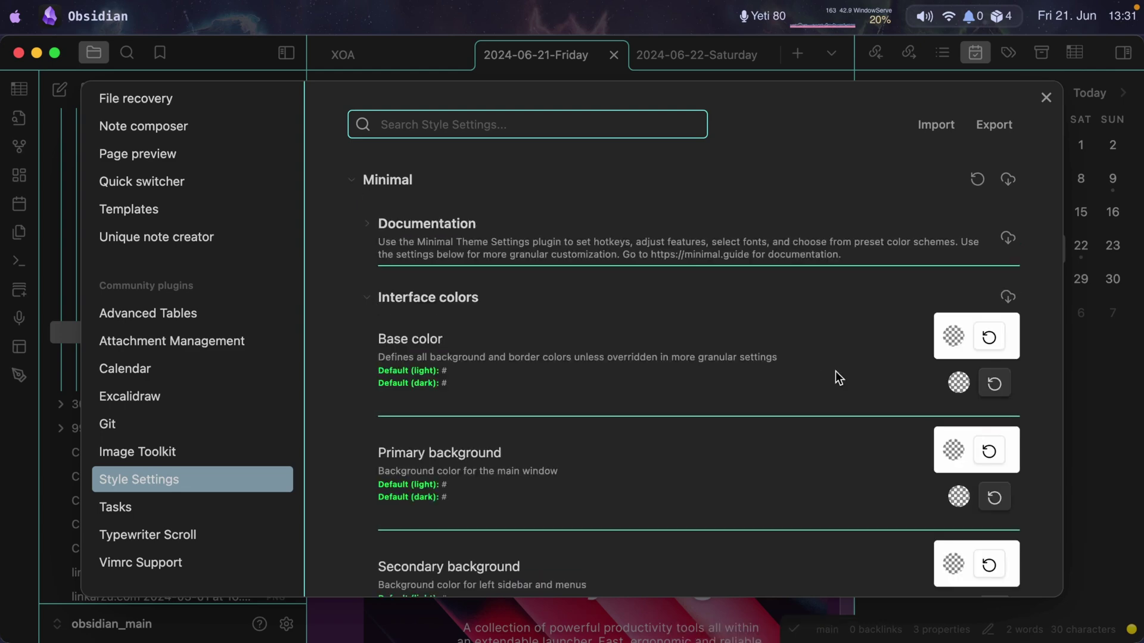
{"action": "scroll", "coordinate": [780, 459], "scroll_direction": "down", "scroll_amount": 10}
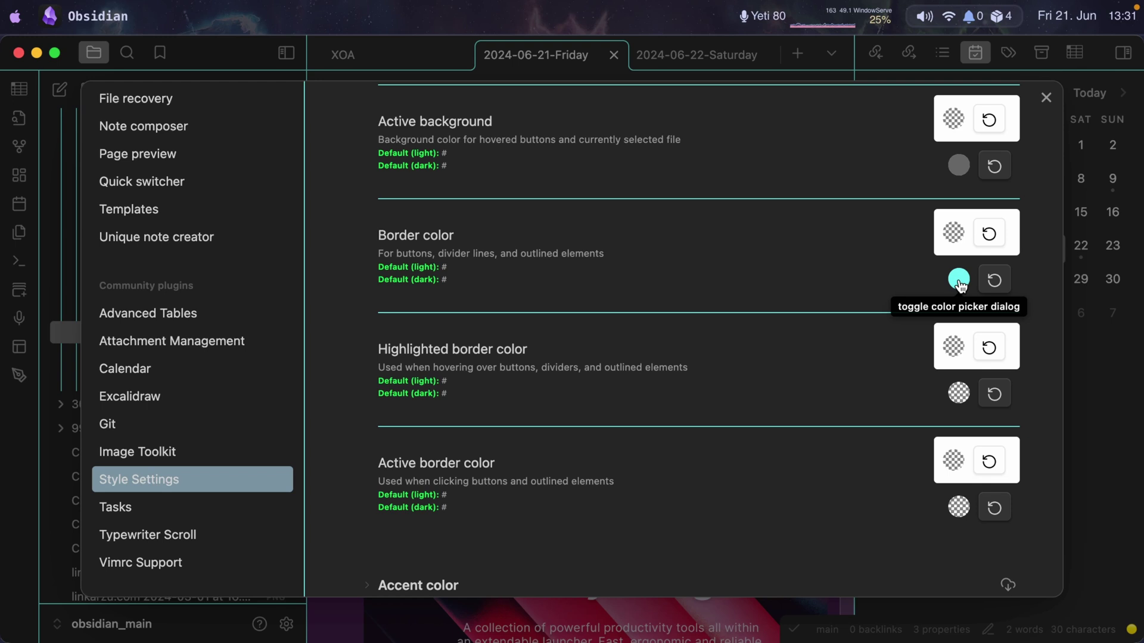
{"action": "left_click", "coordinate": [959, 280]}
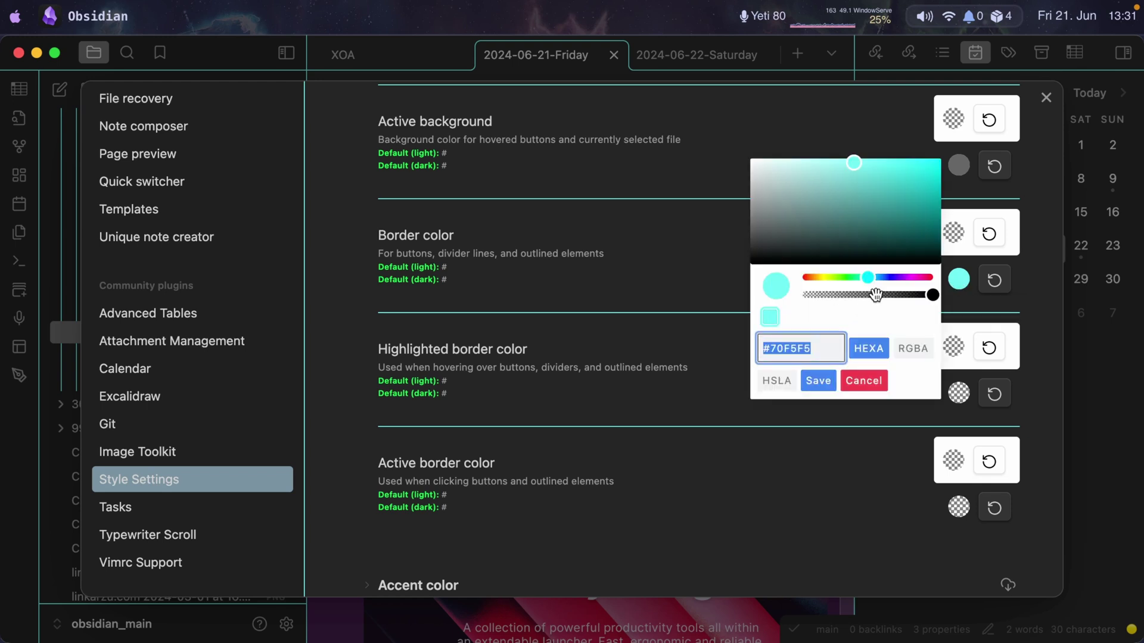
{"action": "left_click_drag", "start_coordinate": [870, 277], "coordinate": [913, 281]}
{"action": "left_click", "coordinate": [817, 382]}
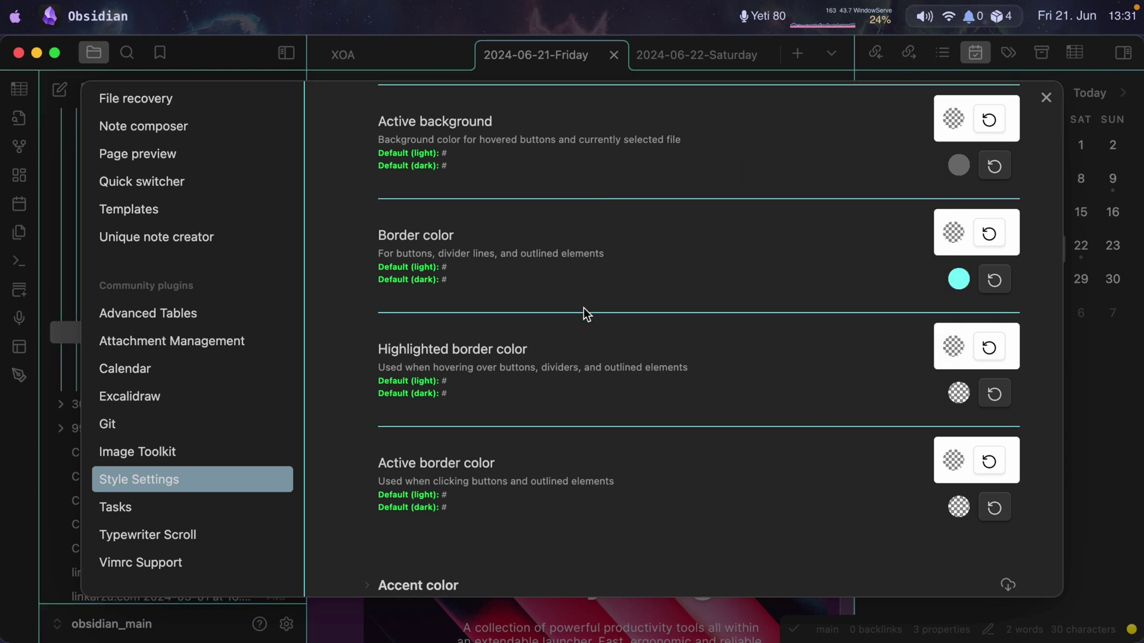
{"action": "left_click", "coordinate": [198, 486]}
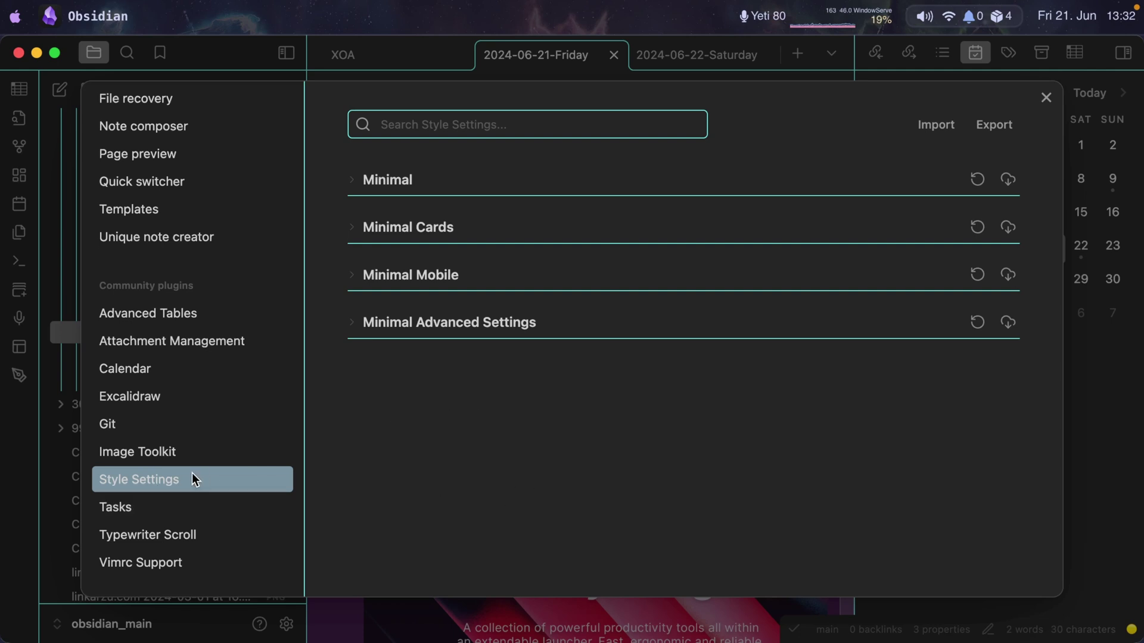
Step: Examine the Appearance theme settings and browse the community themes for Minimal, then return to Style Settings
{"action": "scroll", "coordinate": [191, 473], "scroll_direction": "up", "scroll_amount": 10}
{"action": "left_click", "coordinate": [153, 230]}
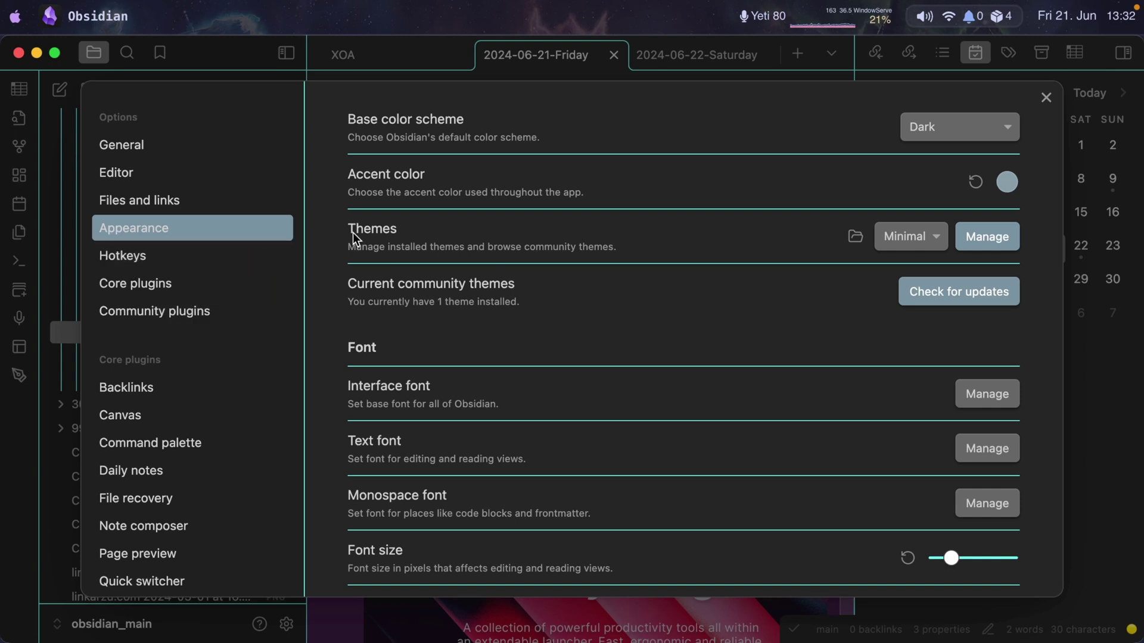
{"action": "left_click", "coordinate": [915, 244]}
{"action": "left_click", "coordinate": [687, 245]}
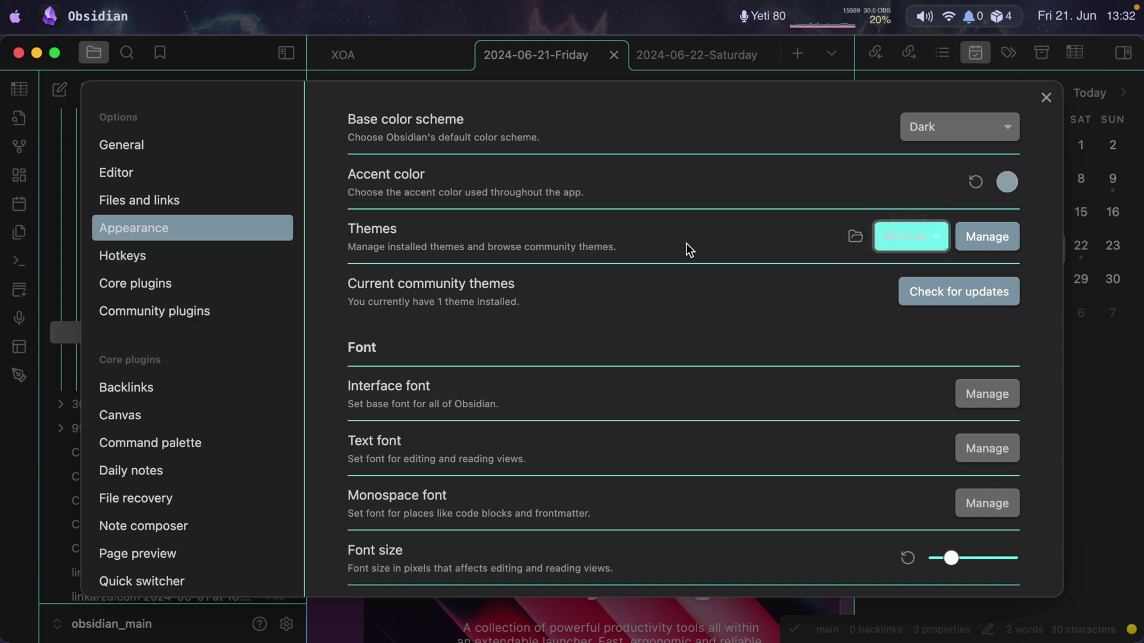
{"action": "left_click", "coordinate": [988, 237]}
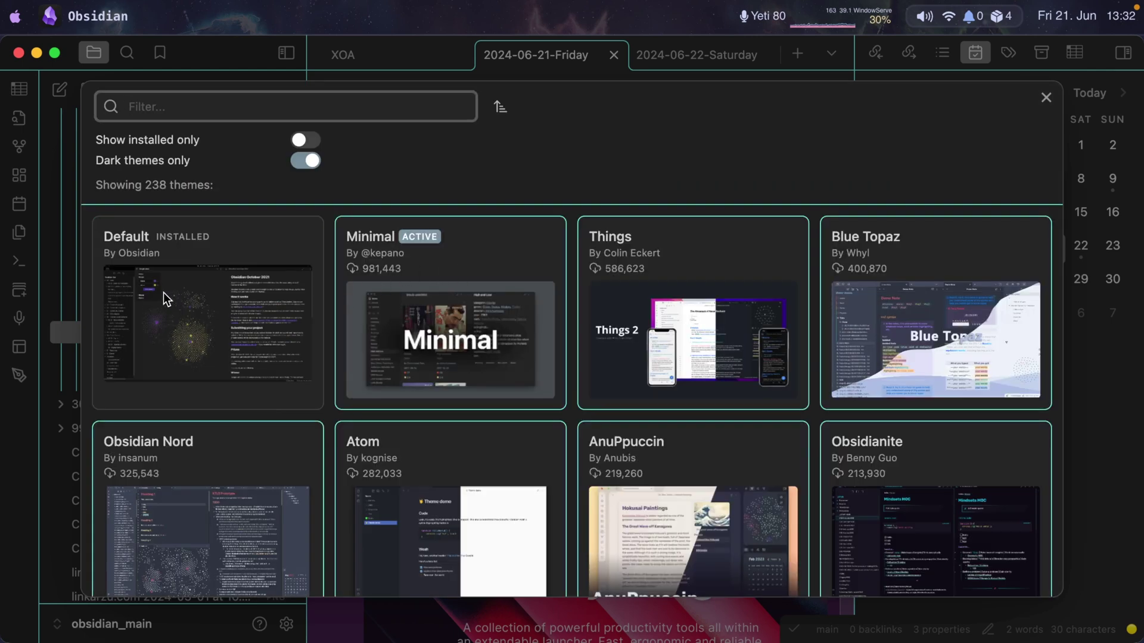
{"action": "scroll", "coordinate": [903, 378], "scroll_direction": "down", "scroll_amount": 3}
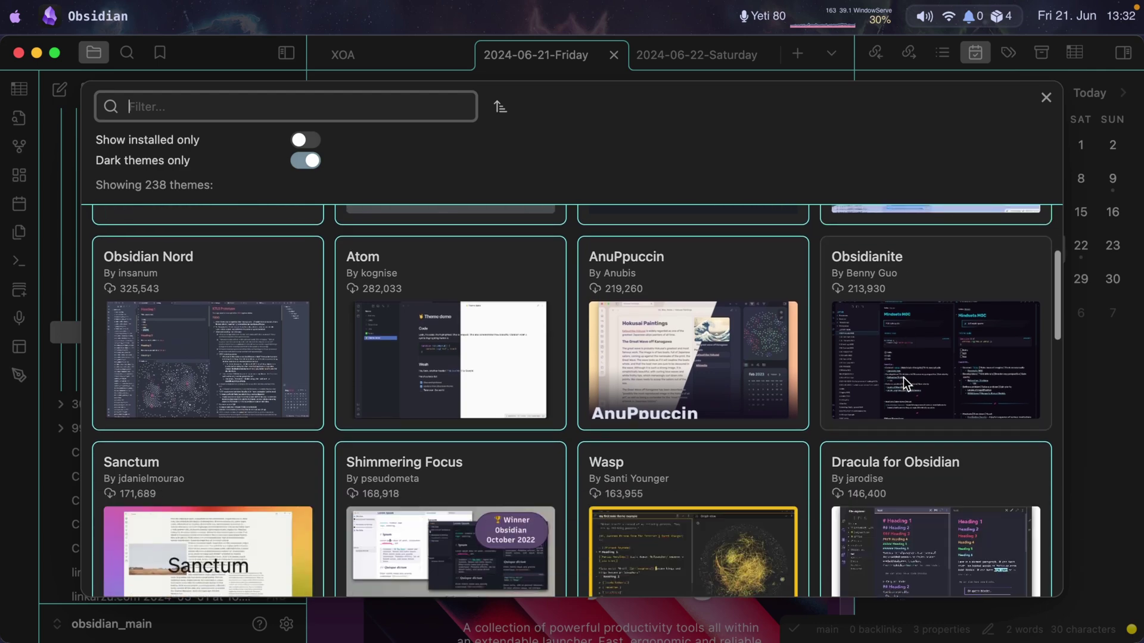
{"action": "scroll", "coordinate": [440, 381], "scroll_direction": "up", "scroll_amount": 4}
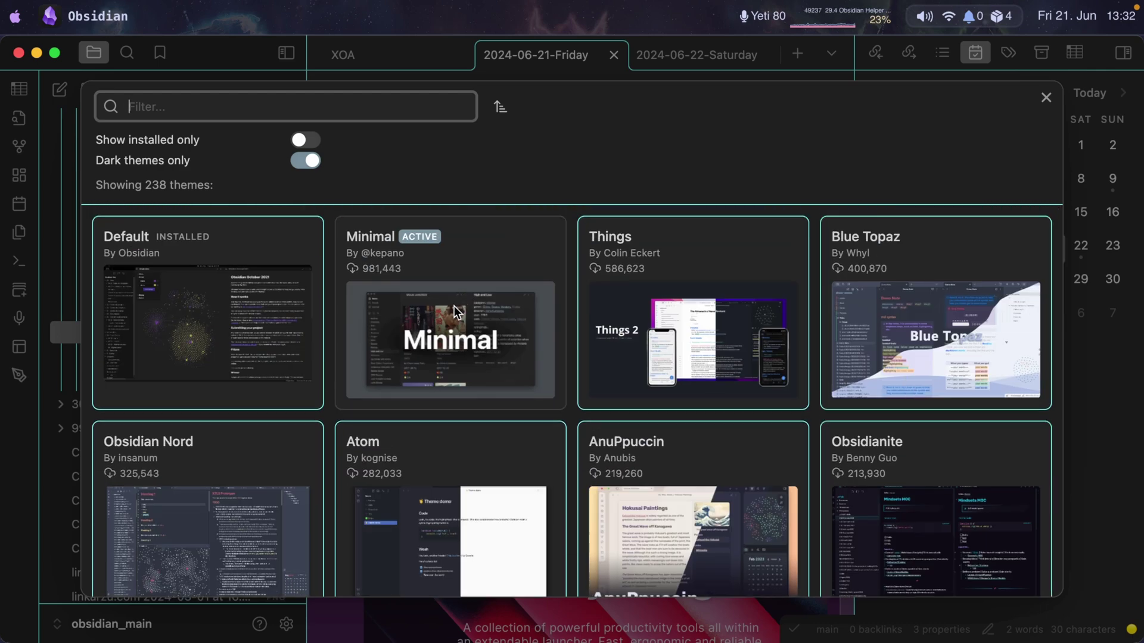
{"action": "left_click", "coordinate": [1046, 98]}
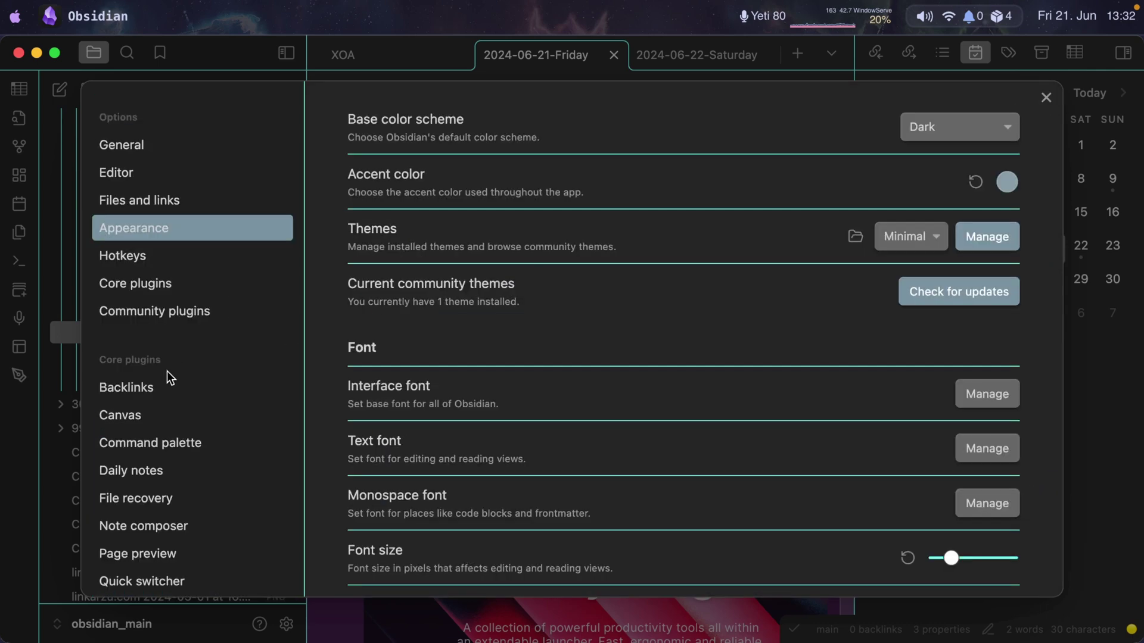
{"action": "scroll", "coordinate": [167, 379], "scroll_direction": "down", "scroll_amount": 7}
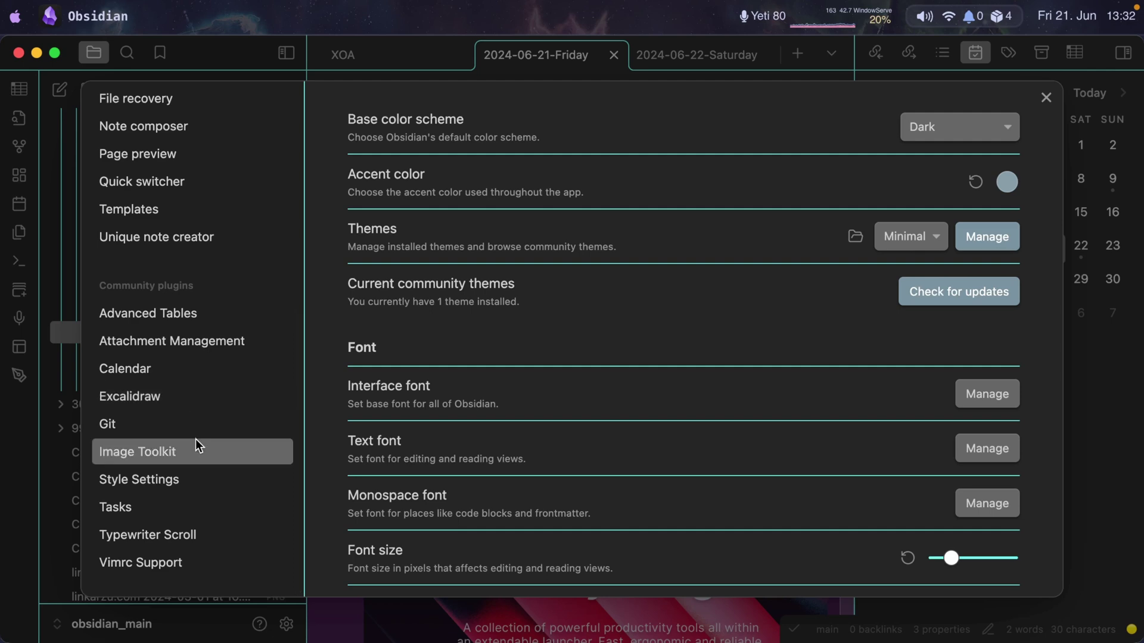
{"action": "left_click", "coordinate": [138, 486]}
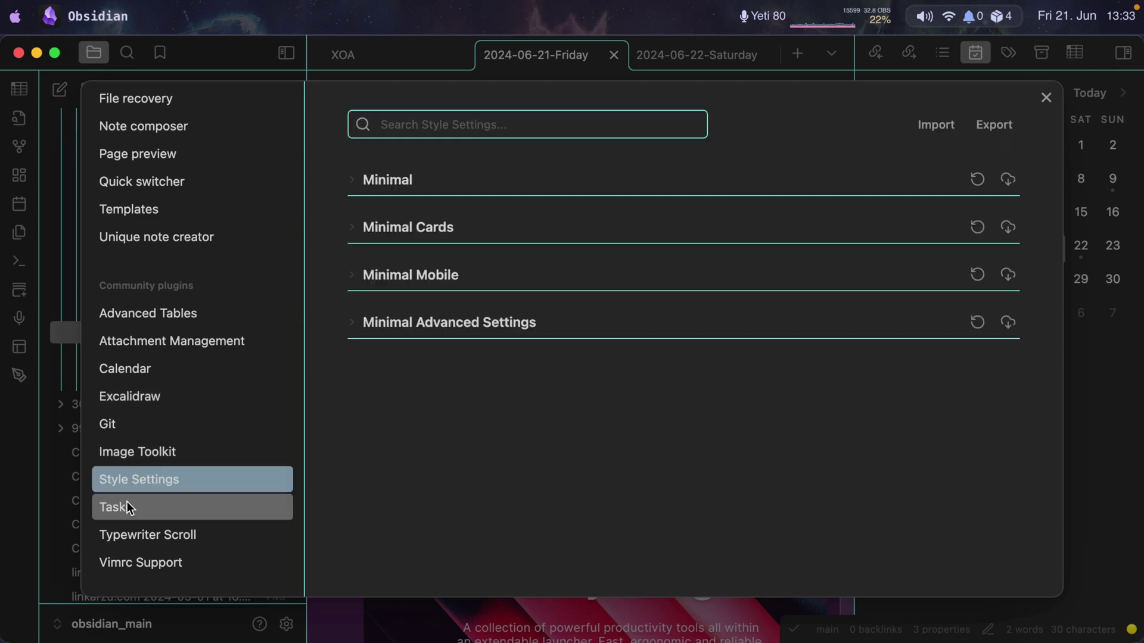
Step: Examine the Tasks plugin settings from the task format through the auto-suggest and dialog settings, closing the settings when done
{"action": "left_click", "coordinate": [145, 506]}
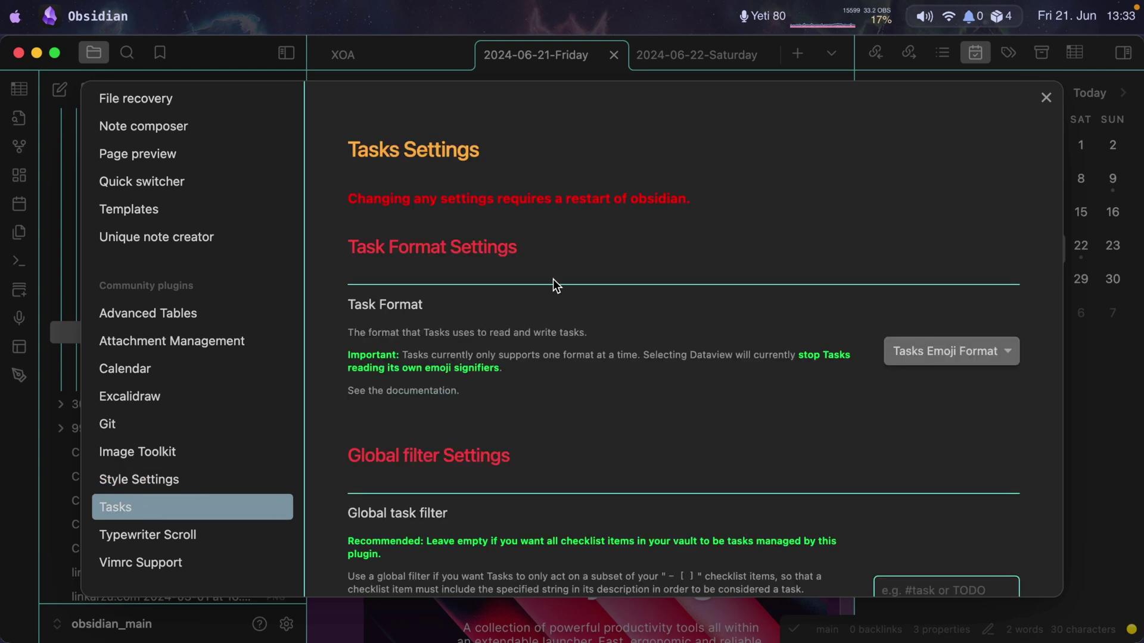
{"action": "scroll", "coordinate": [592, 345], "scroll_direction": "down", "scroll_amount": 5}
{"action": "scroll", "coordinate": [668, 155], "scroll_direction": "down", "scroll_amount": 15}
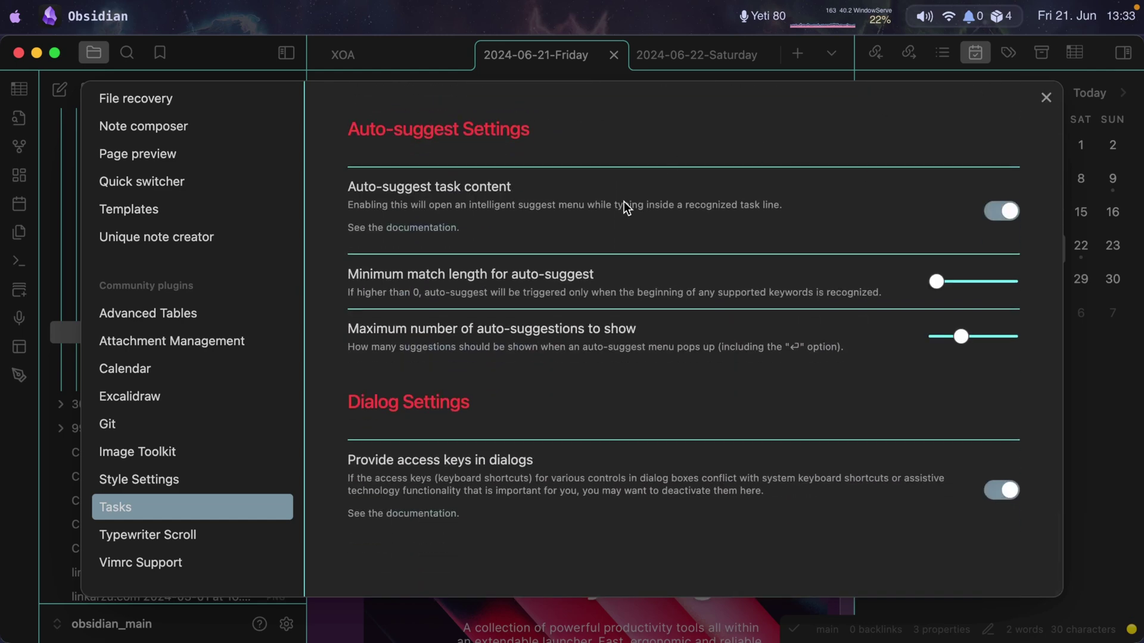
{"action": "key", "text": "Escape"}
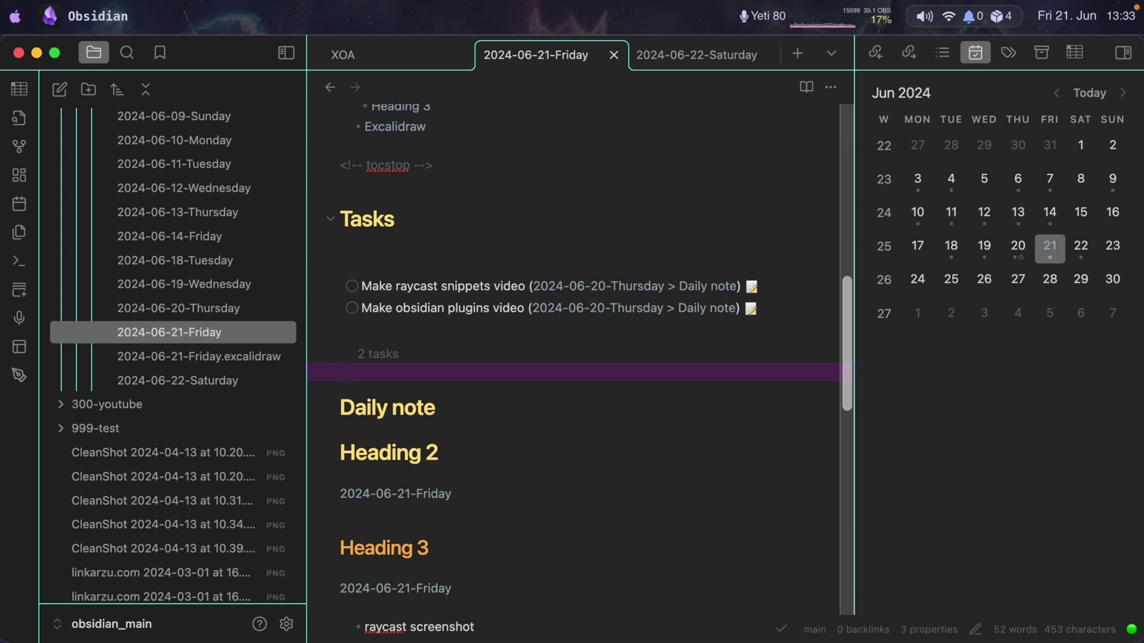
Step: Insert an empty checklist item on a new line under the Daily note heading with Raycast's todo snippet
{"action": "key", "text": "Down"}
{"action": "key", "text": "Down"}
{"action": "key", "text": "Down"}
{"action": "key", "text": "Down"}
{"action": "key", "text": "Up"}
{"action": "key", "text": "Up"}
{"action": "key", "text": "Up"}
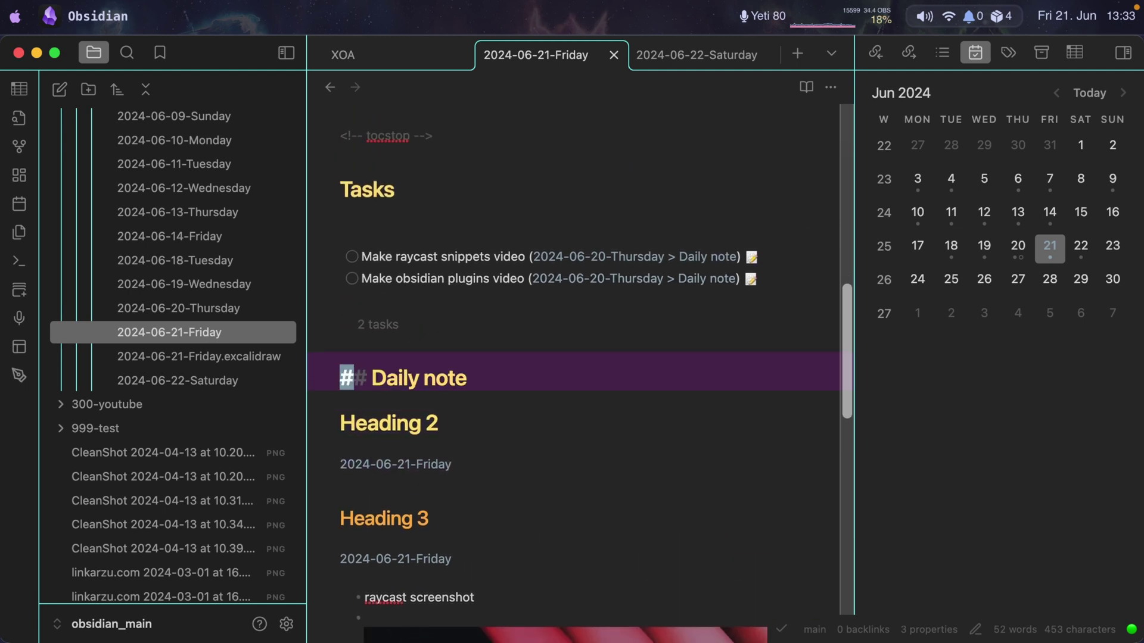
{"action": "key", "text": "End"}
{"action": "key", "text": "Return"}
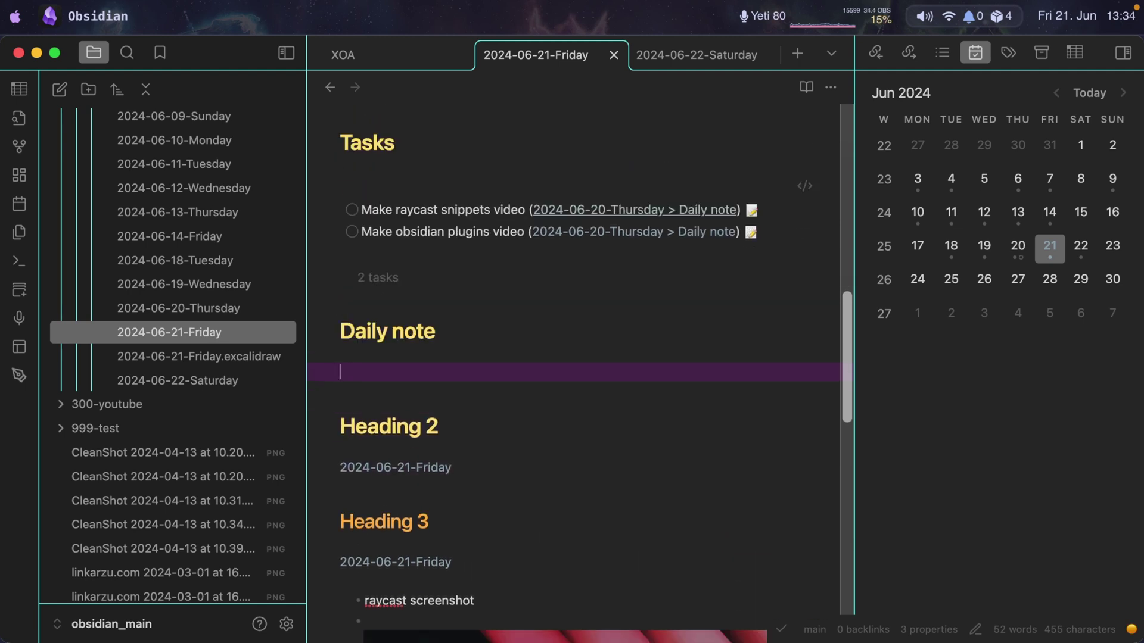
{"action": "key", "text": "super+shift+s"}
{"action": "type", "text": "todo"}
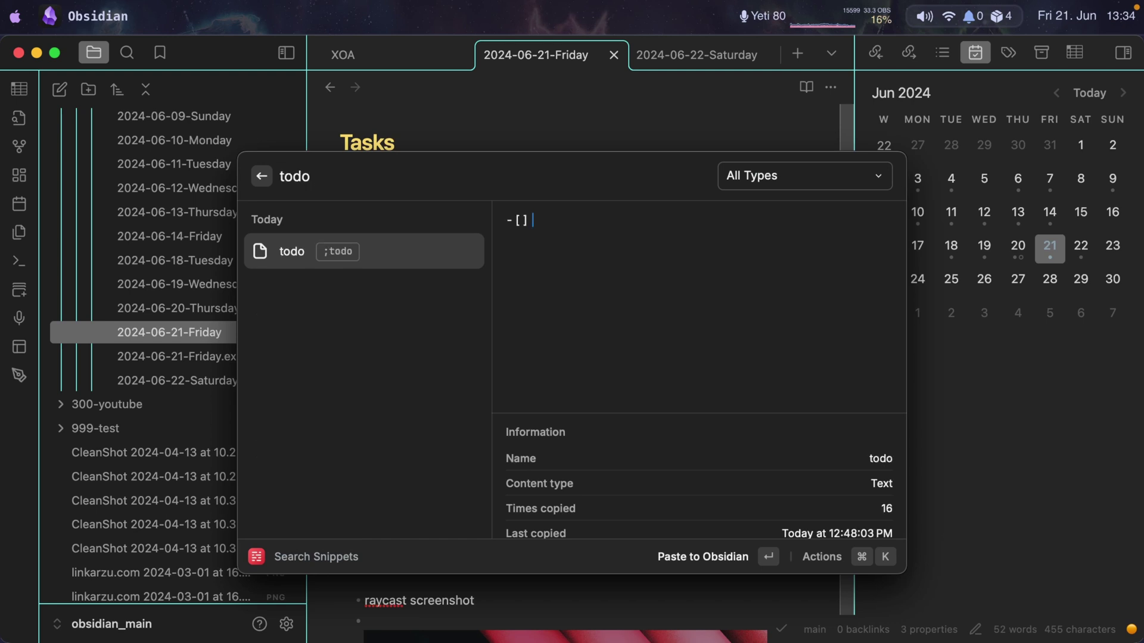
{"action": "key", "text": "Return"}
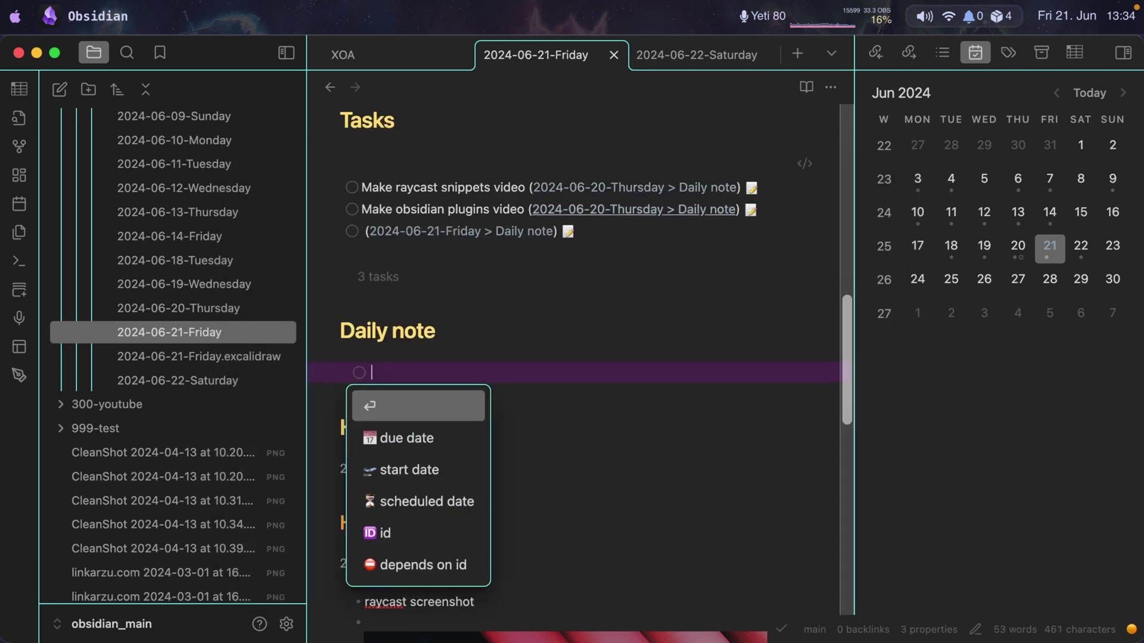
Step: Name the new task "Take out the trash" and give it tomorrow's due date, 2024-06-22
{"action": "type", "text": "Take out the "}
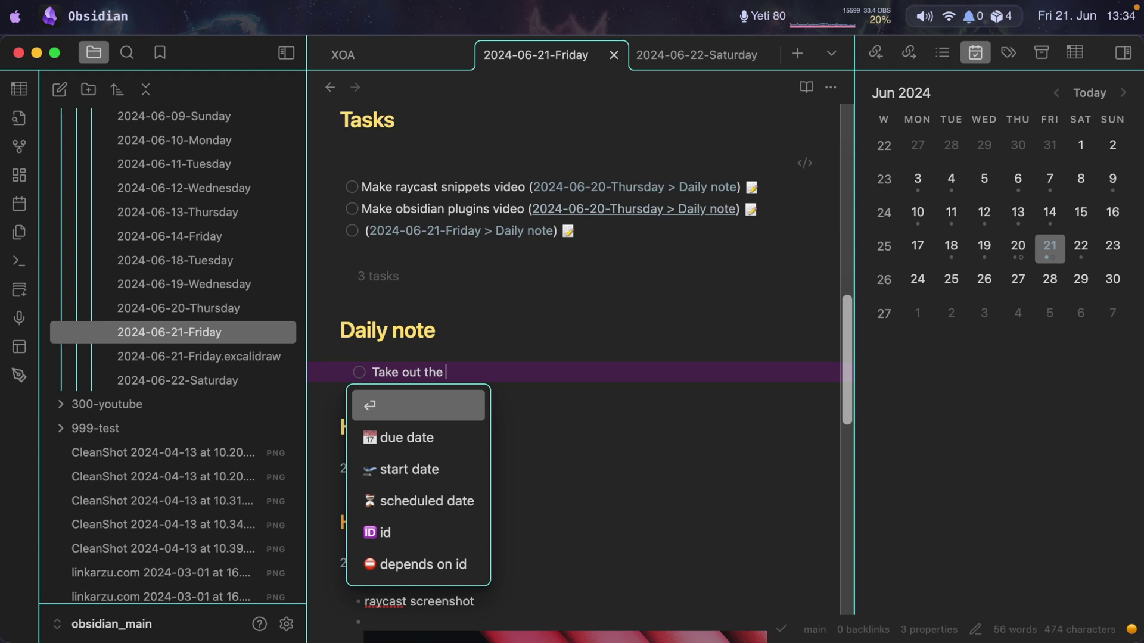
{"action": "type", "text": "trash"}
{"action": "key", "text": "Down"}
{"action": "key", "text": "Return"}
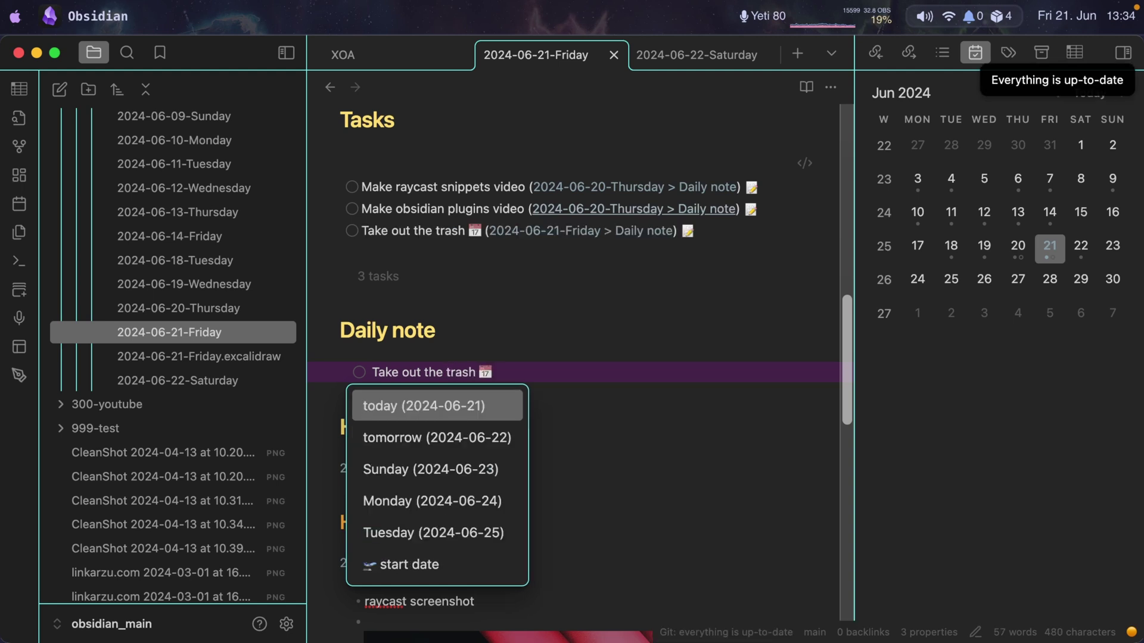
{"action": "key", "text": "Down"}
{"action": "key", "text": "Return"}
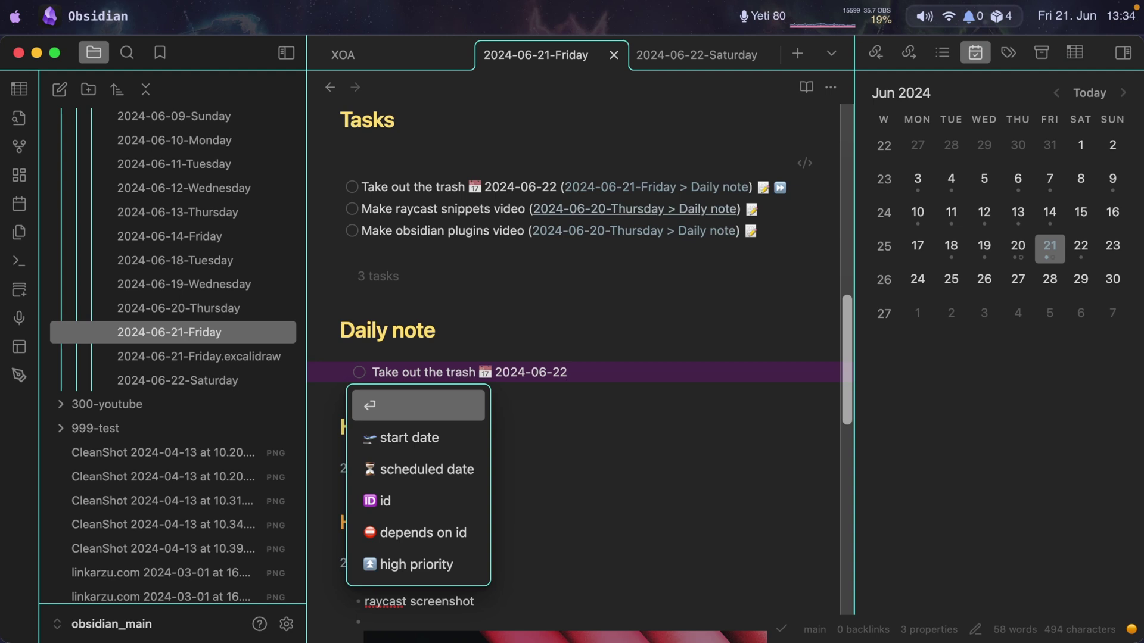
Step: Add a second task named "test 1" below the trash task, without a due date
{"action": "key", "text": "Return"}
{"action": "type", "text": "test "}
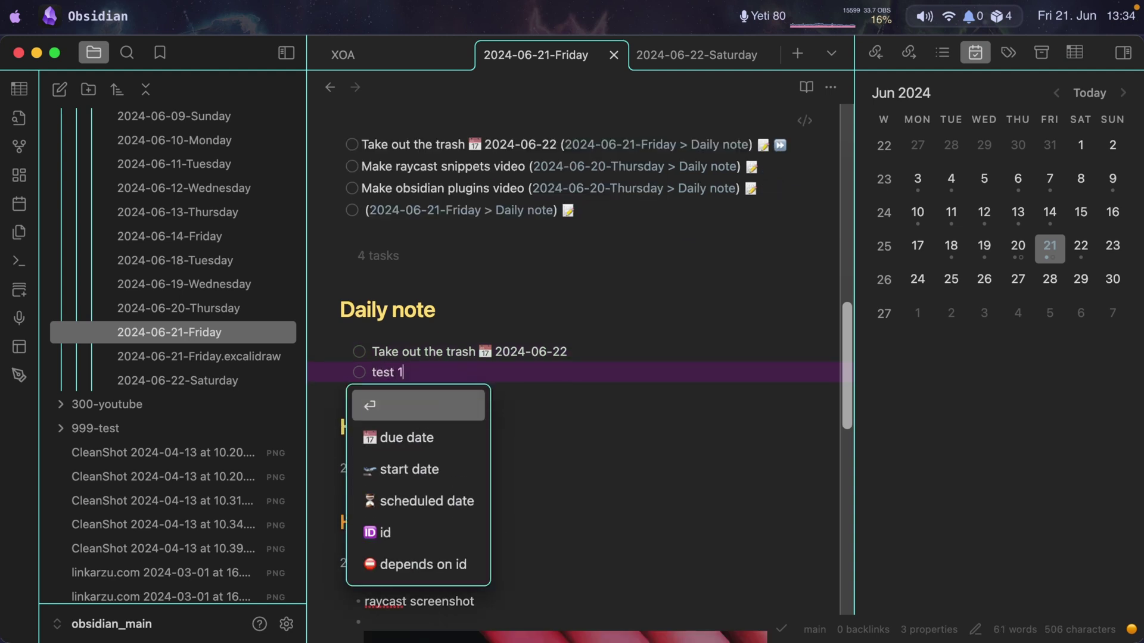
{"action": "type", "text": "1"}
{"action": "left_click", "coordinate": [400, 352]}
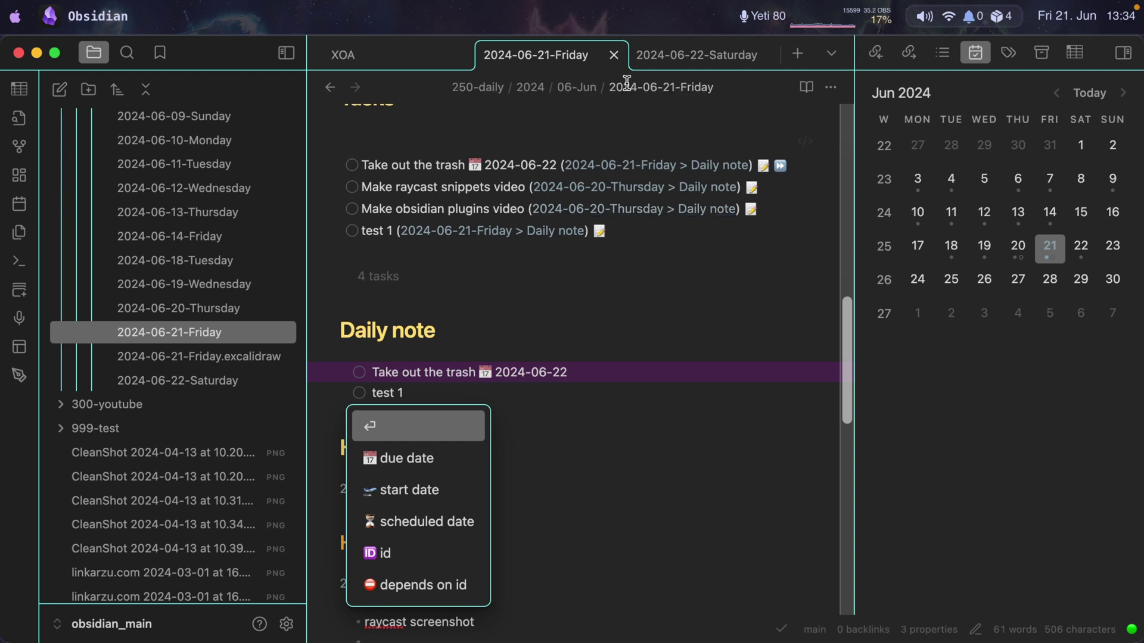
{"action": "key", "text": "Escape"}
Step: Examine the tasks query code block under the Tasks heading line by line, including its filter and sort rules
{"action": "key", "text": "Up"}
{"action": "key", "text": "Up"}
{"action": "key", "text": "Up"}
{"action": "key", "text": "Up"}
{"action": "key", "text": "Up"}
{"action": "key", "text": "Up"}
{"action": "key", "text": "Up"}
{"action": "key", "text": "Up"}
{"action": "key", "text": "Up"}
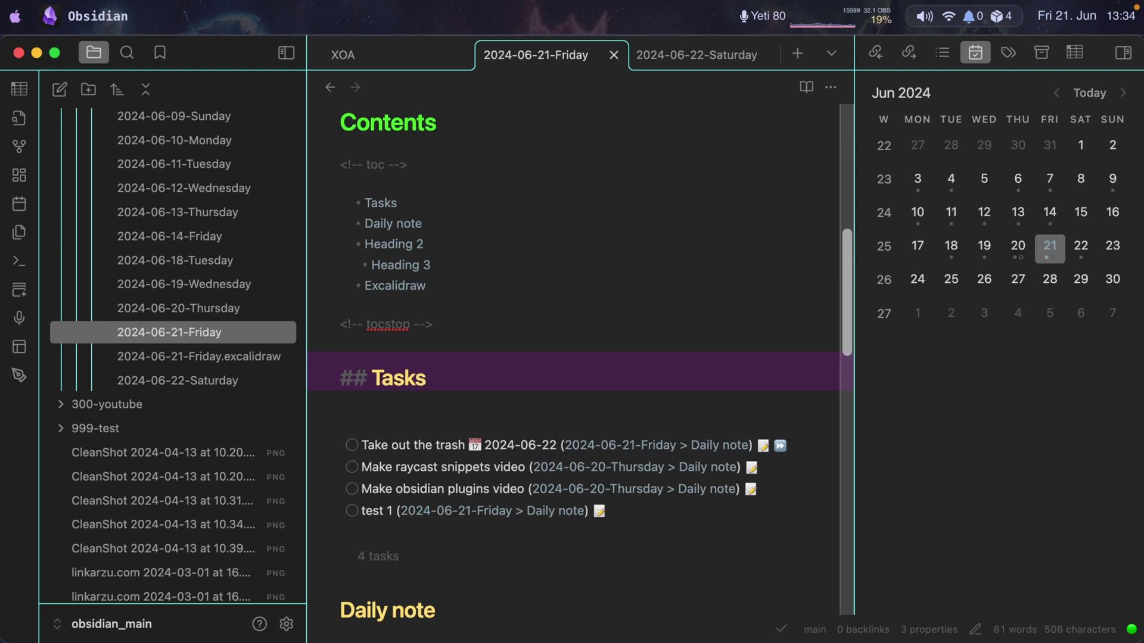
{"action": "key", "text": "Down"}
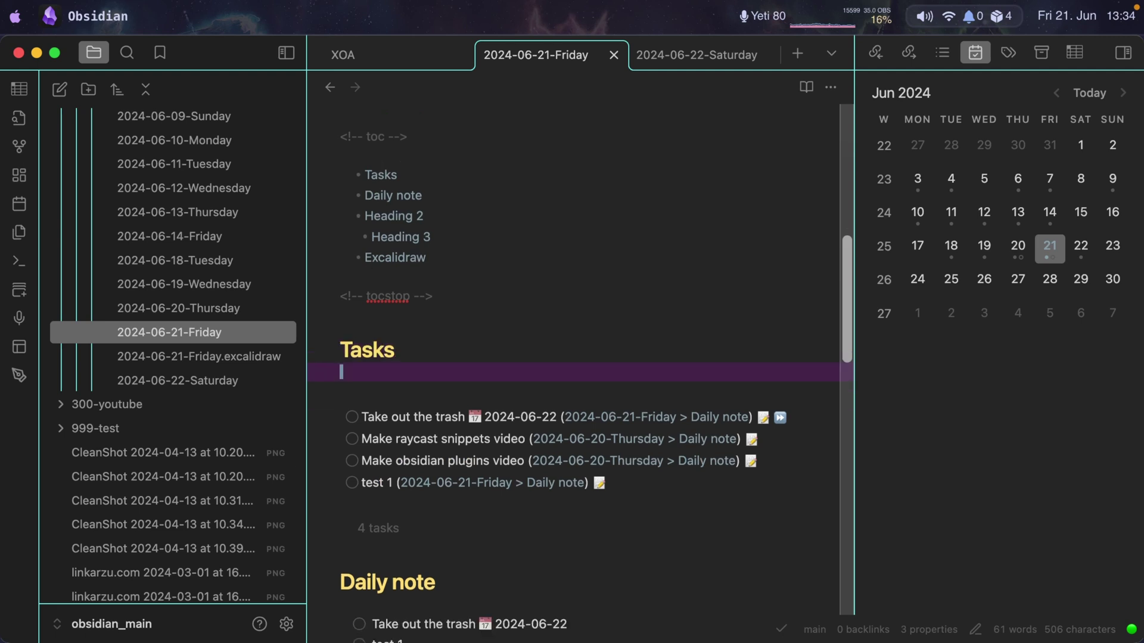
{"action": "key", "text": "Down"}
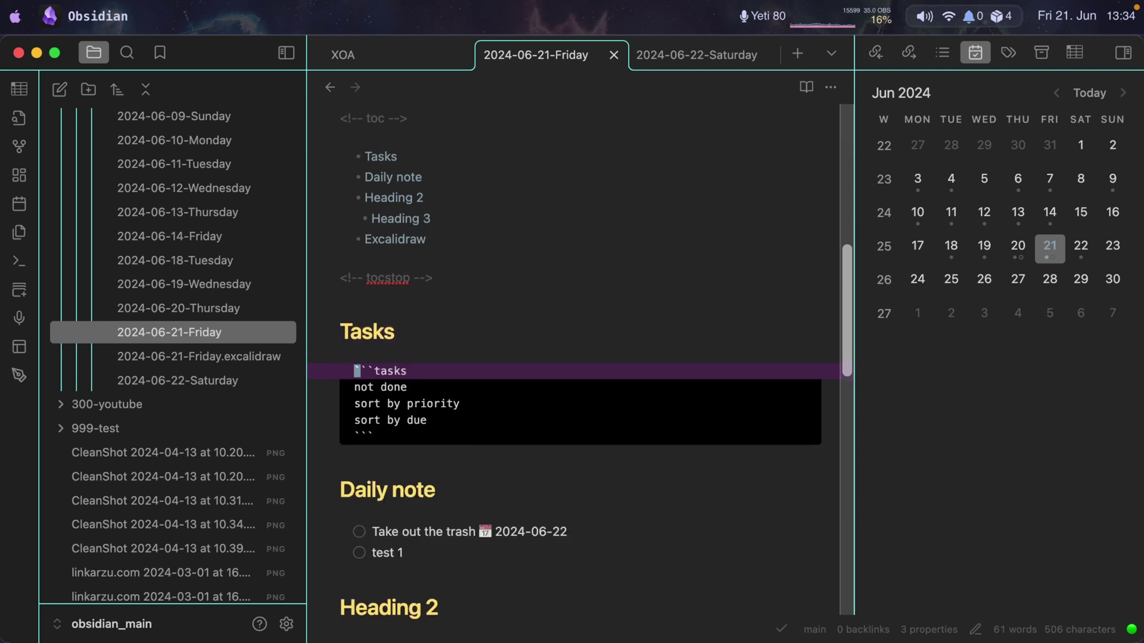
{"action": "key", "text": "Right"}
{"action": "key", "text": "Right"}
{"action": "key", "text": "Right"}
{"action": "key", "text": "Left"}
{"action": "key", "text": "Right"}
{"action": "key", "text": "Right"}
{"action": "key", "text": "Right"}
{"action": "key", "text": "Right"}
{"action": "key", "text": "Down"}
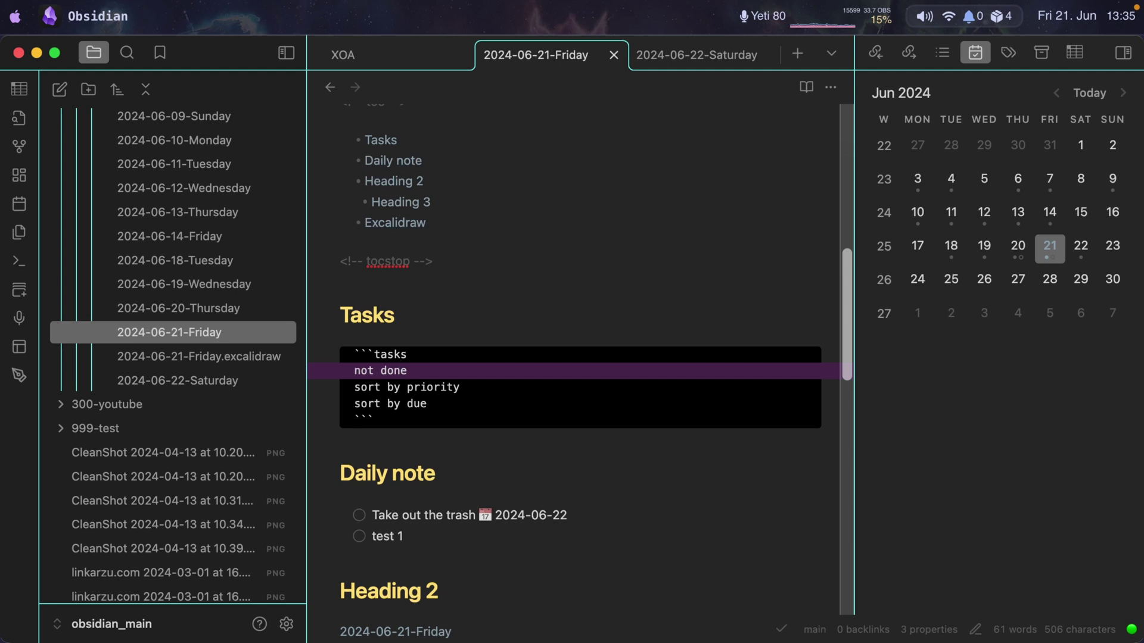
{"action": "key", "text": "Down"}
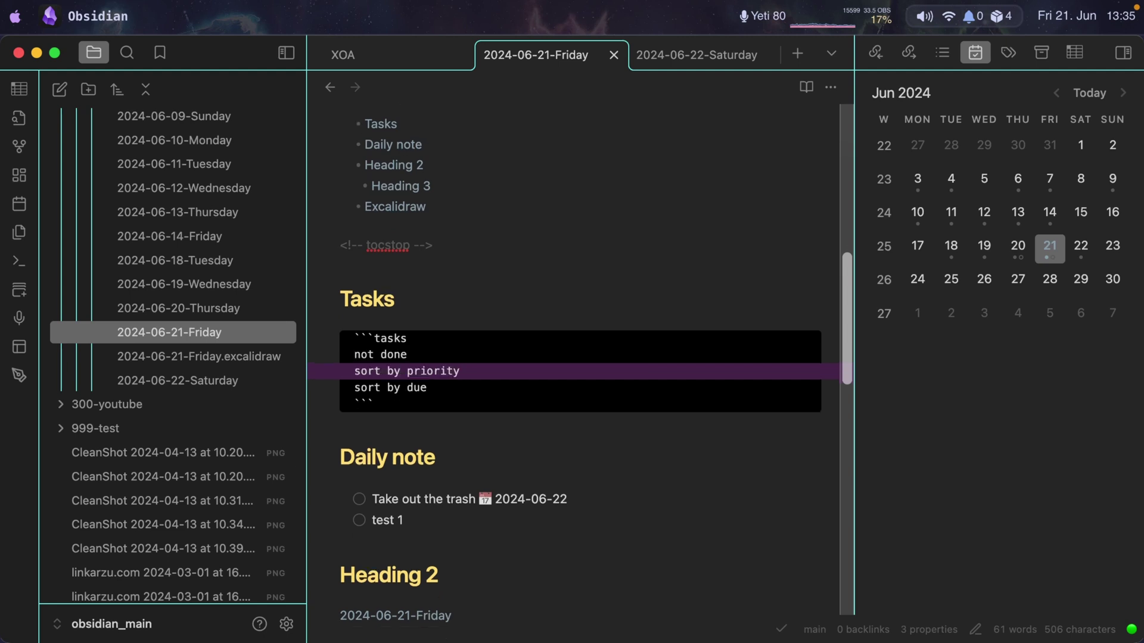
{"action": "key", "text": "Down"}
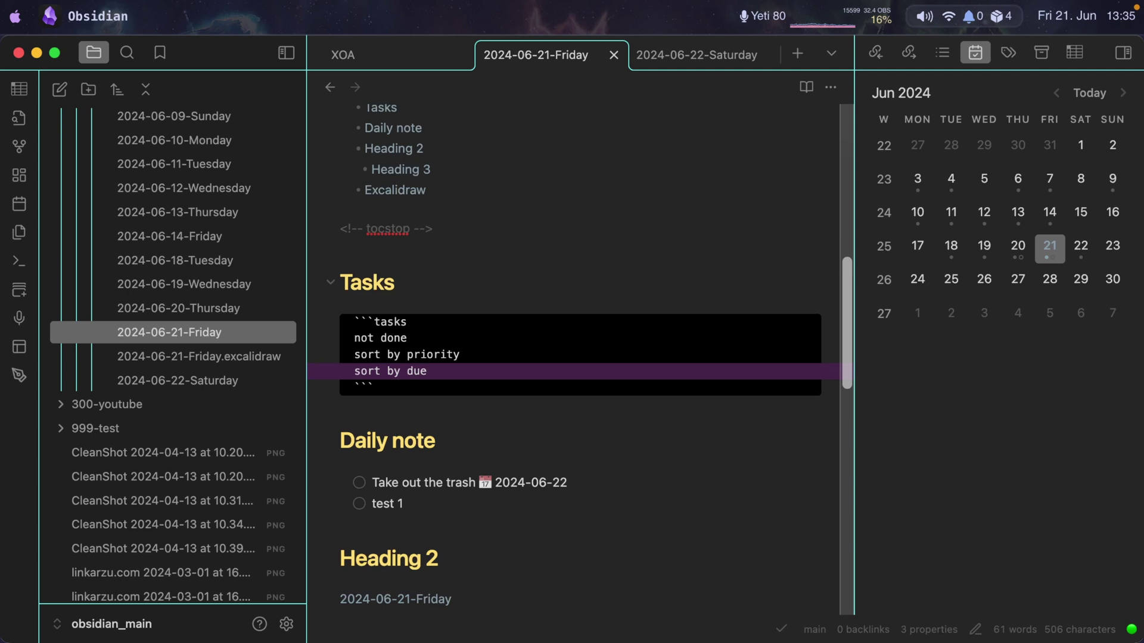
{"action": "key", "text": "Down"}
{"action": "key", "text": "Down"}
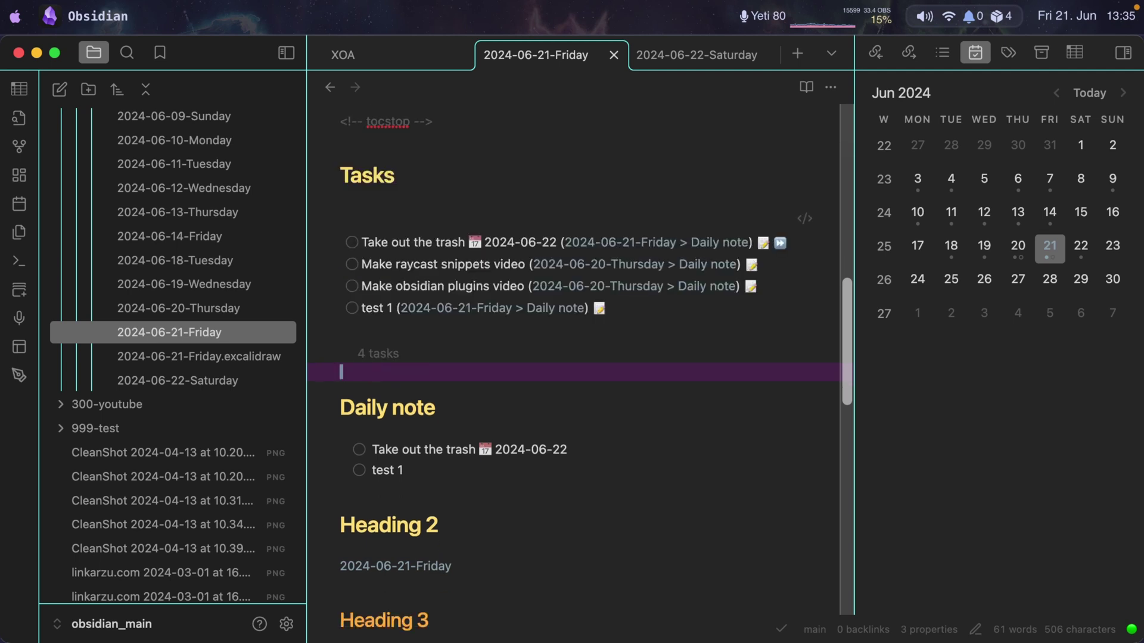
Step: Add a task named "Test 2" with high priority below "test 1" in the Daily note section
{"action": "key", "text": "Down"}
{"action": "key", "text": "Down"}
{"action": "key", "text": "Down"}
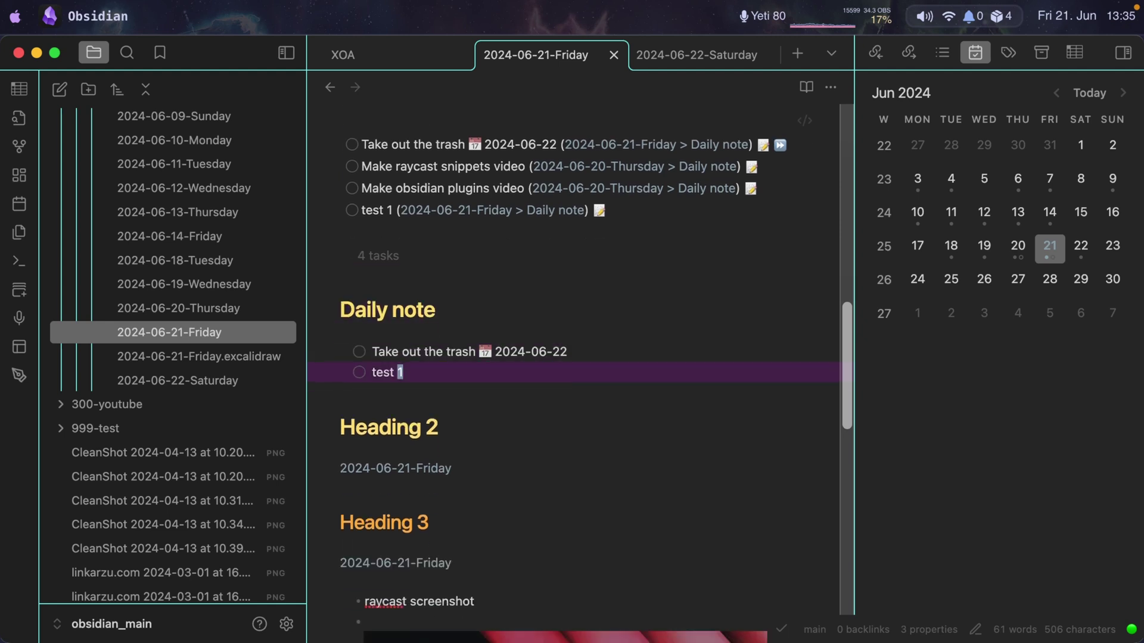
{"action": "type", "text": "o- [ ] Test 2"}
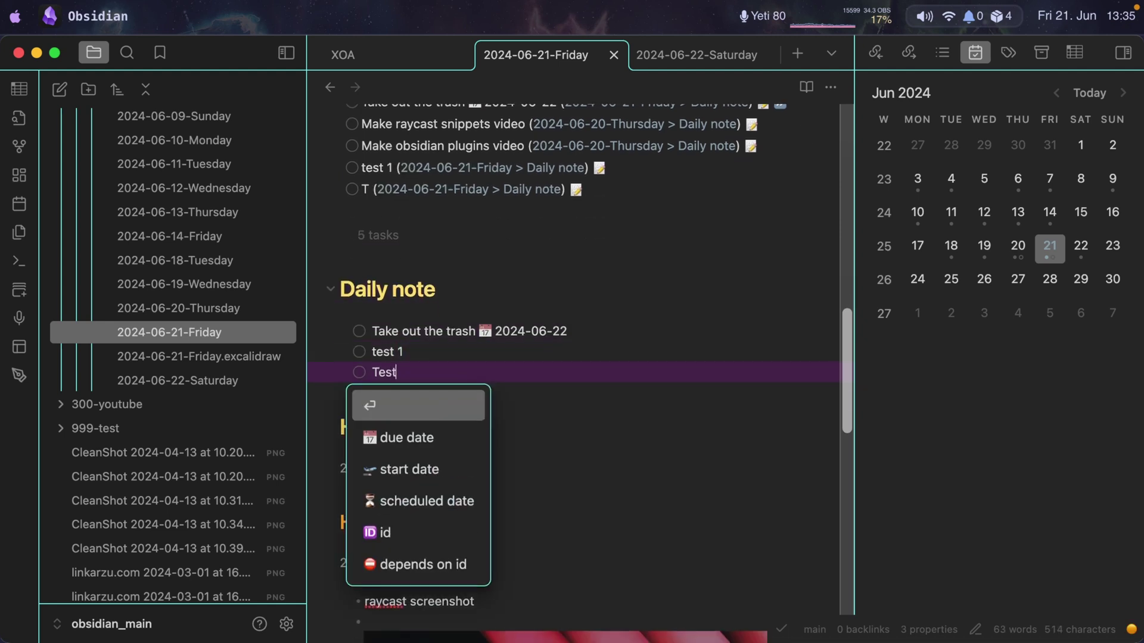
{"action": "type", "text": " prio"}
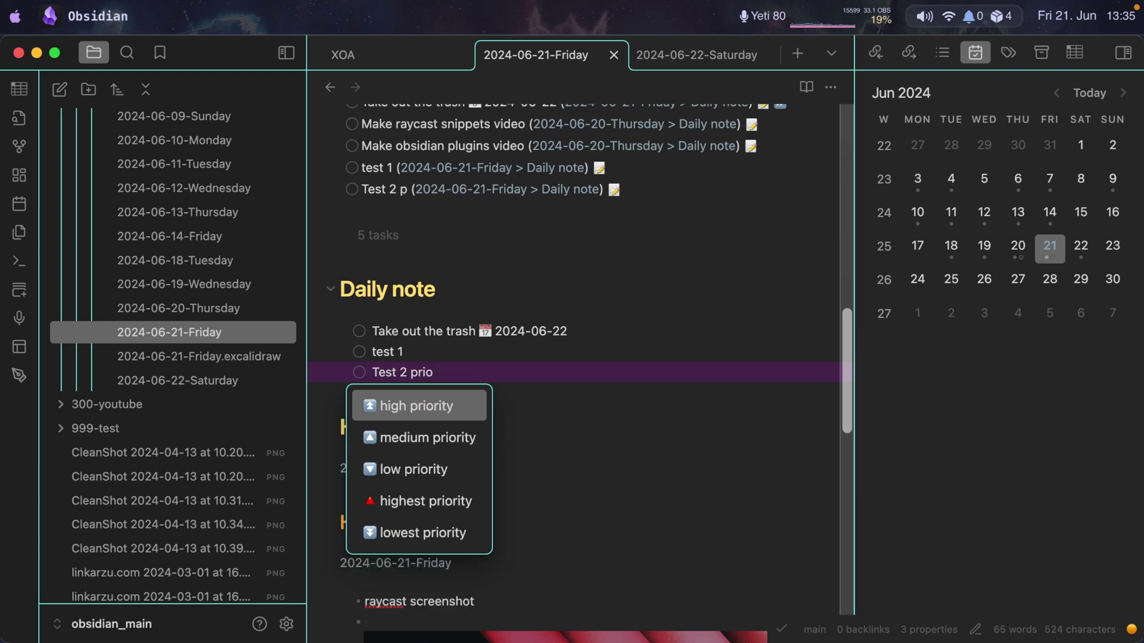
{"action": "key", "text": "Return"}
{"action": "key", "text": "Escape"}
Step: Check the source note of the "Make raycast snippets video" task and mark that task done in the 2024-06-21-Friday Tasks list
{"action": "key", "text": "Up"}
{"action": "key", "text": "Up"}
{"action": "key", "text": "Up"}
{"action": "key", "text": "Up"}
{"action": "key", "text": "Up"}
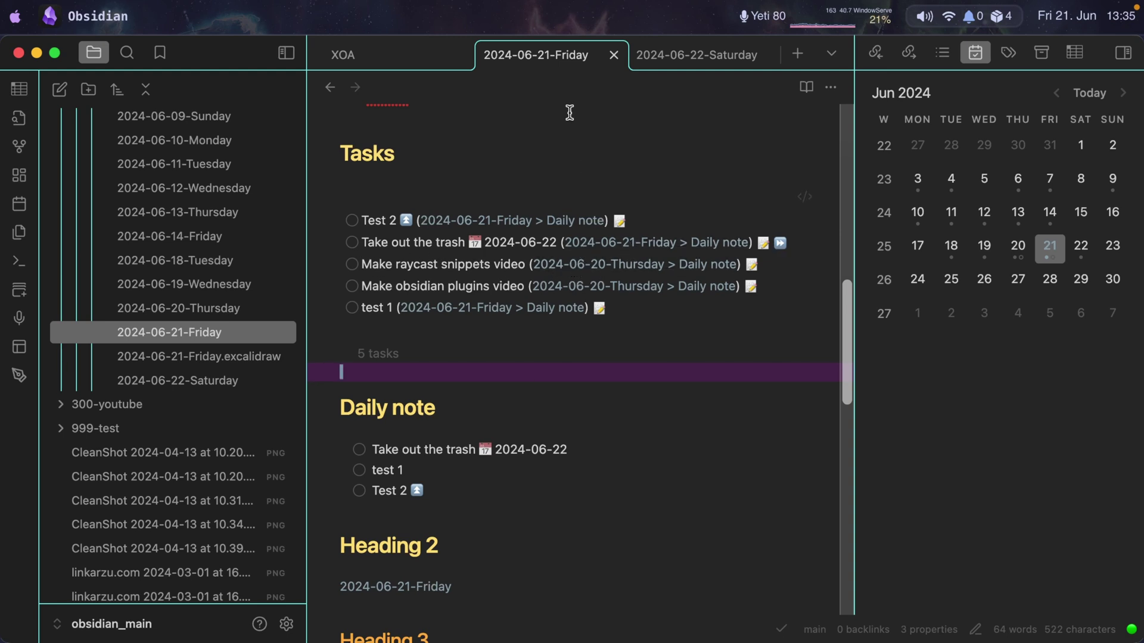
{"action": "left_click", "coordinate": [624, 267]}
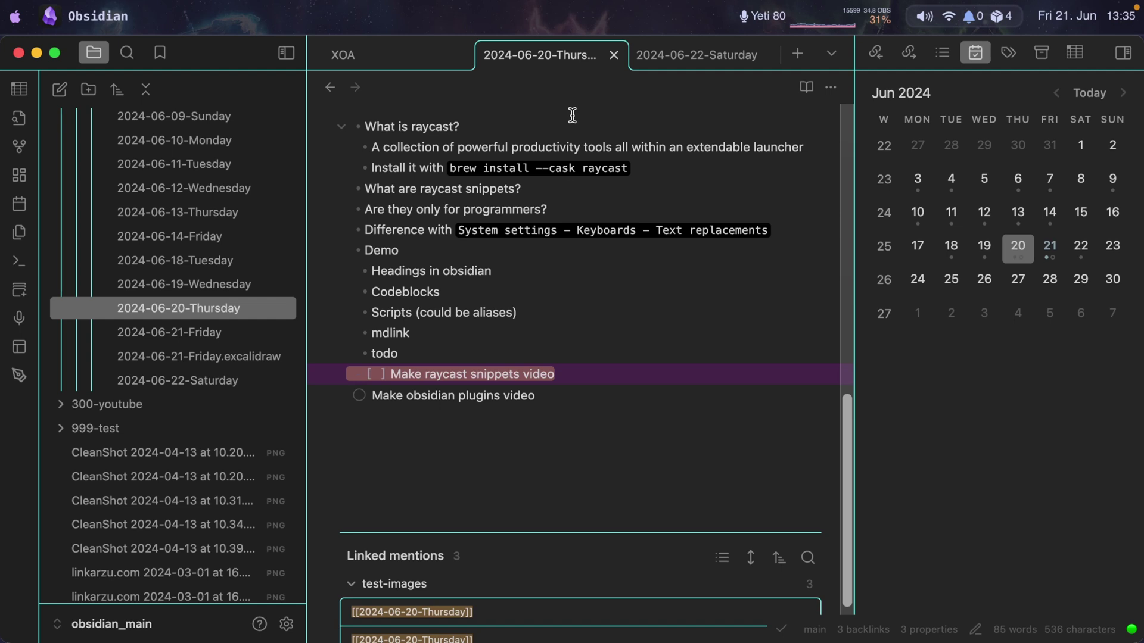
{"action": "left_click", "coordinate": [471, 467]}
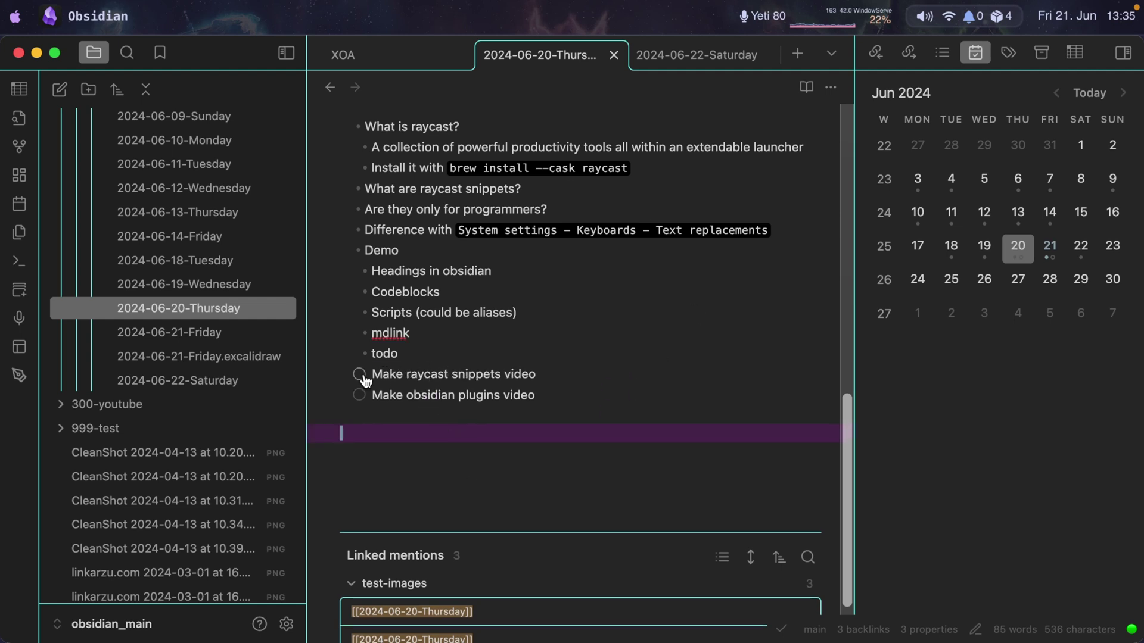
{"action": "left_click", "coordinate": [330, 87]}
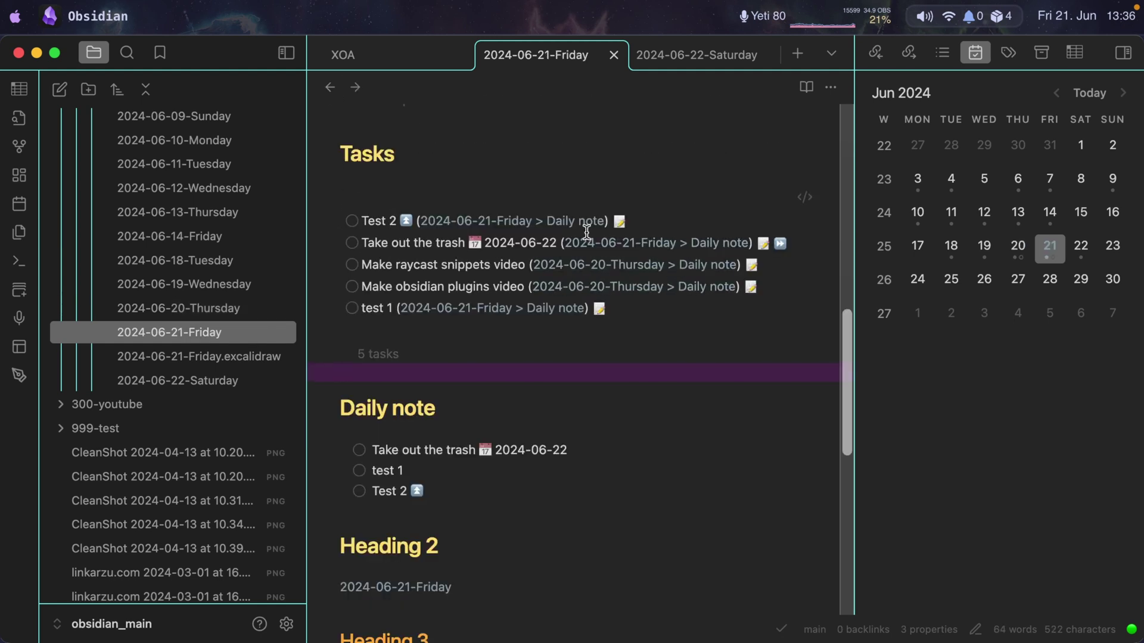
{"action": "left_click", "coordinate": [351, 265]}
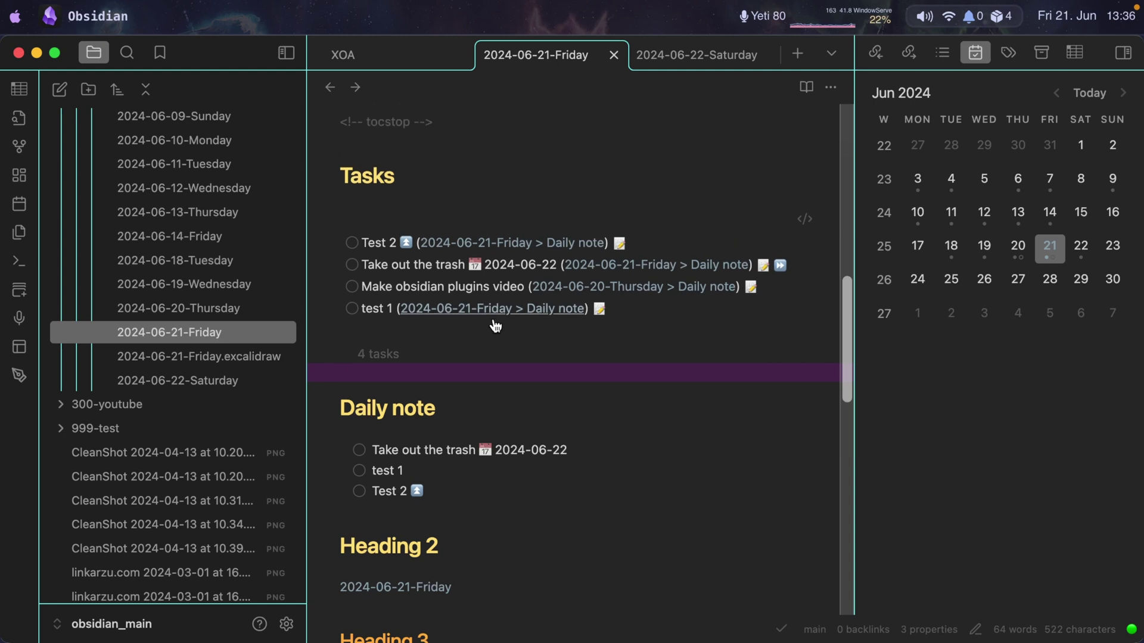
Step: Check the completed "Make raycast snippets video" task in the 2024-06-20-Thursday note and return to 2024-06-21-Friday
{"action": "left_click", "coordinate": [330, 87]}
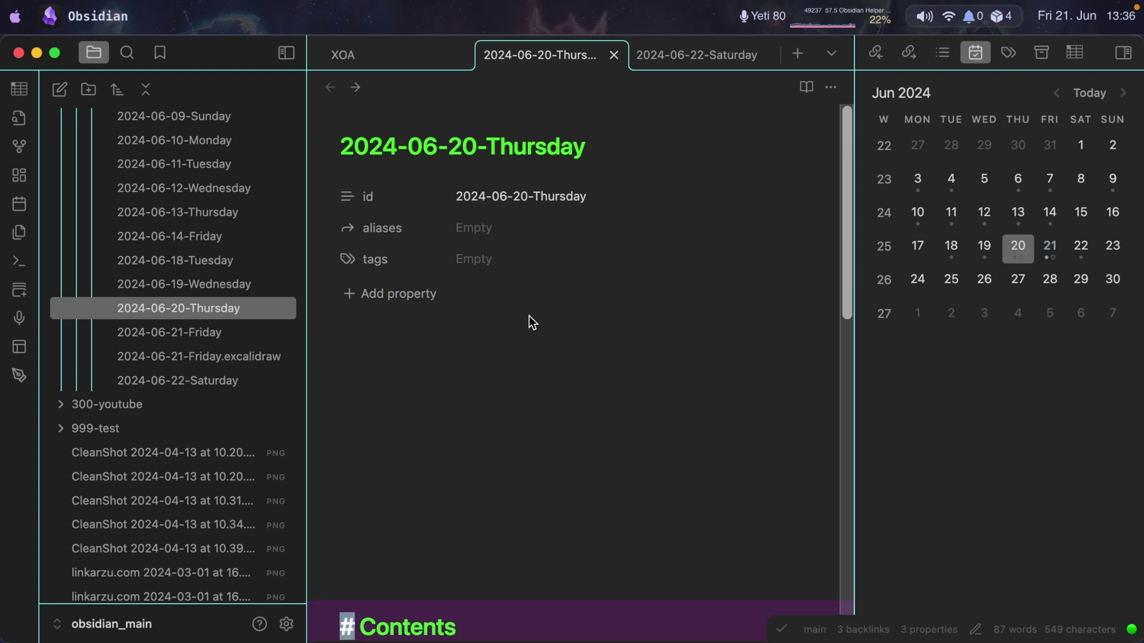
{"action": "scroll", "coordinate": [529, 316], "scroll_direction": "down", "scroll_amount": 10}
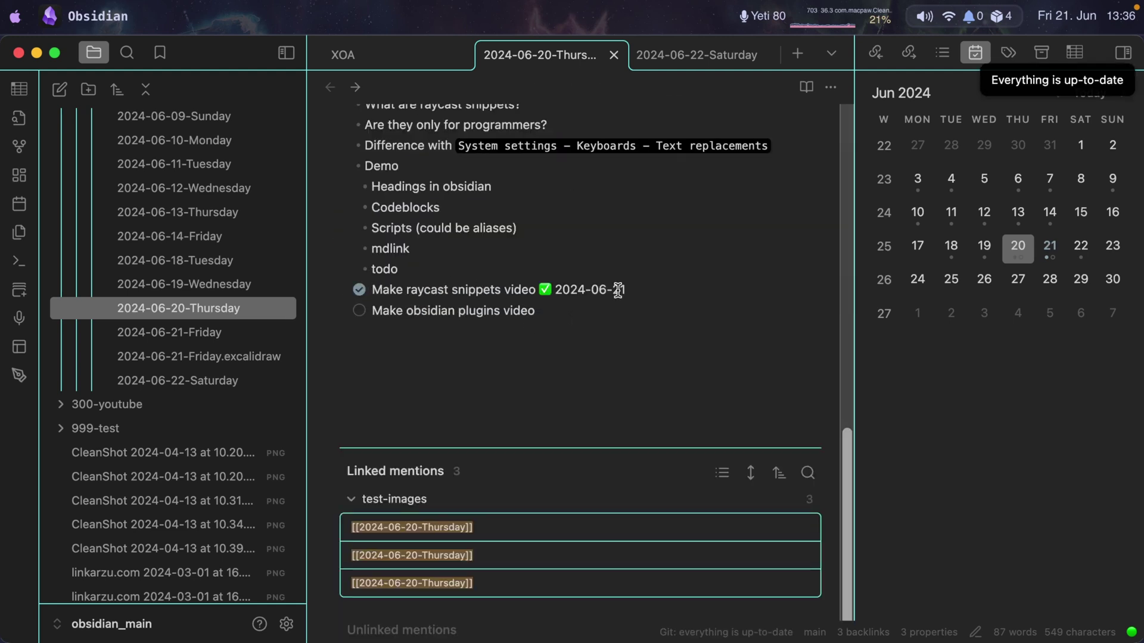
{"action": "key", "text": "super+alt+Right"}
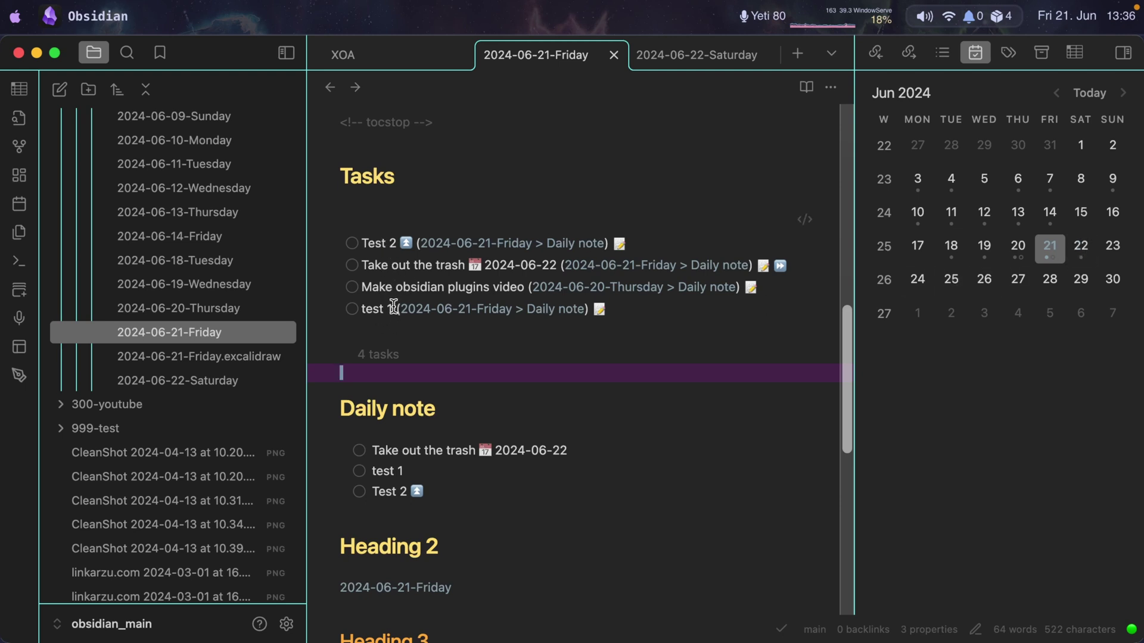
Step: Create the 2024-06-23-Sunday daily note and follow the "Test 2" entry in its Tasks list to the source note
{"action": "left_click", "coordinate": [1081, 253]}
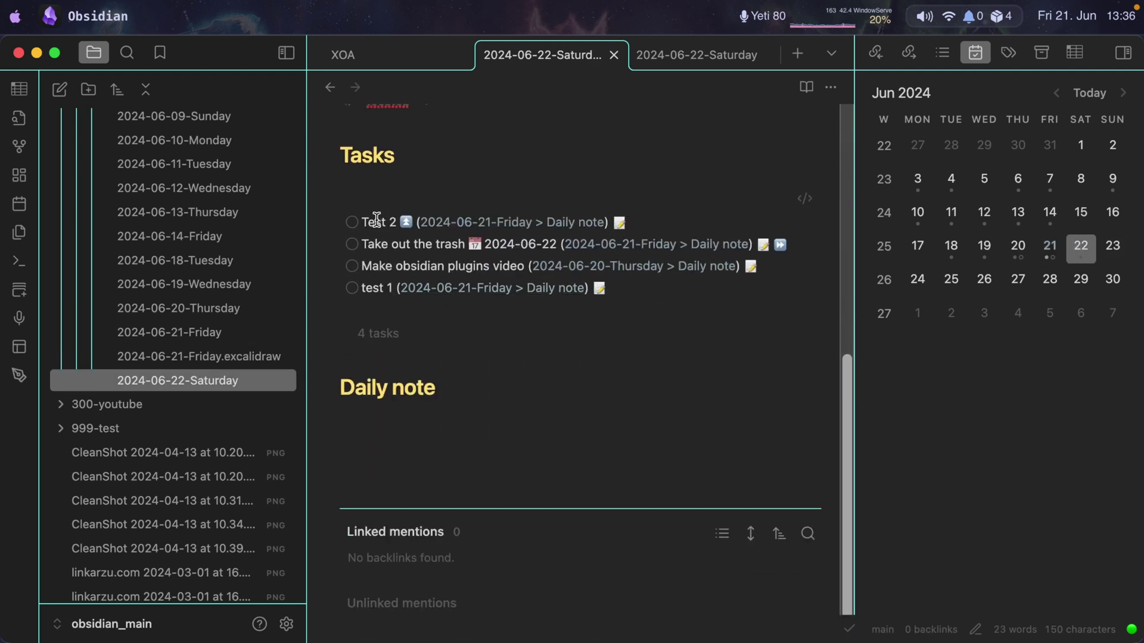
{"action": "left_click", "coordinate": [1112, 249]}
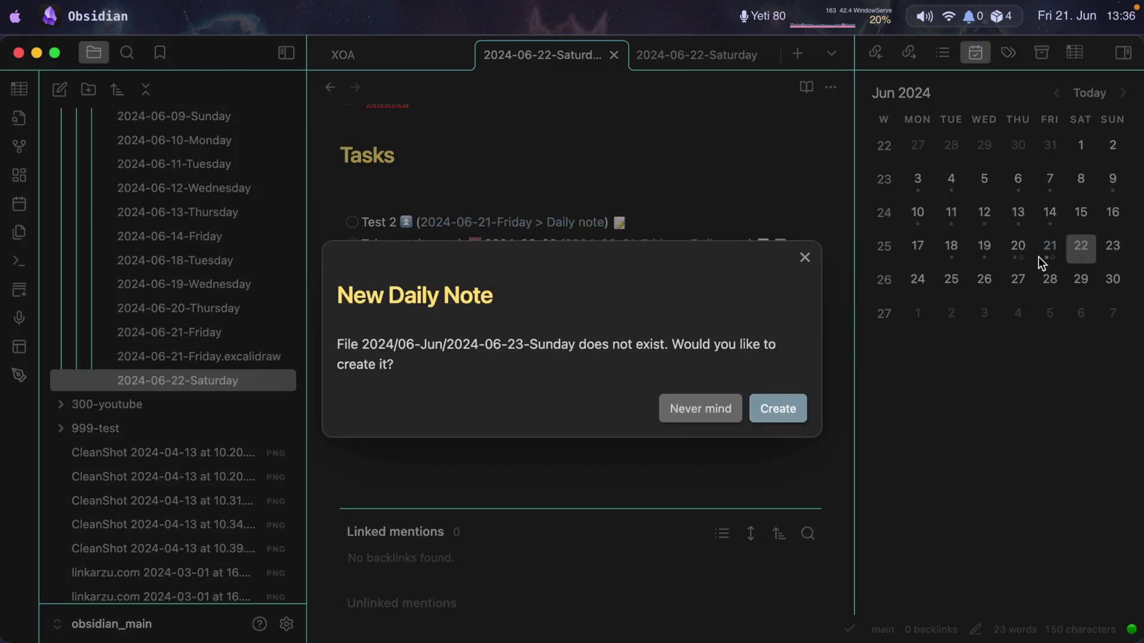
{"action": "left_click", "coordinate": [782, 410]}
{"action": "scroll", "coordinate": [634, 362], "scroll_direction": "down", "scroll_amount": 5}
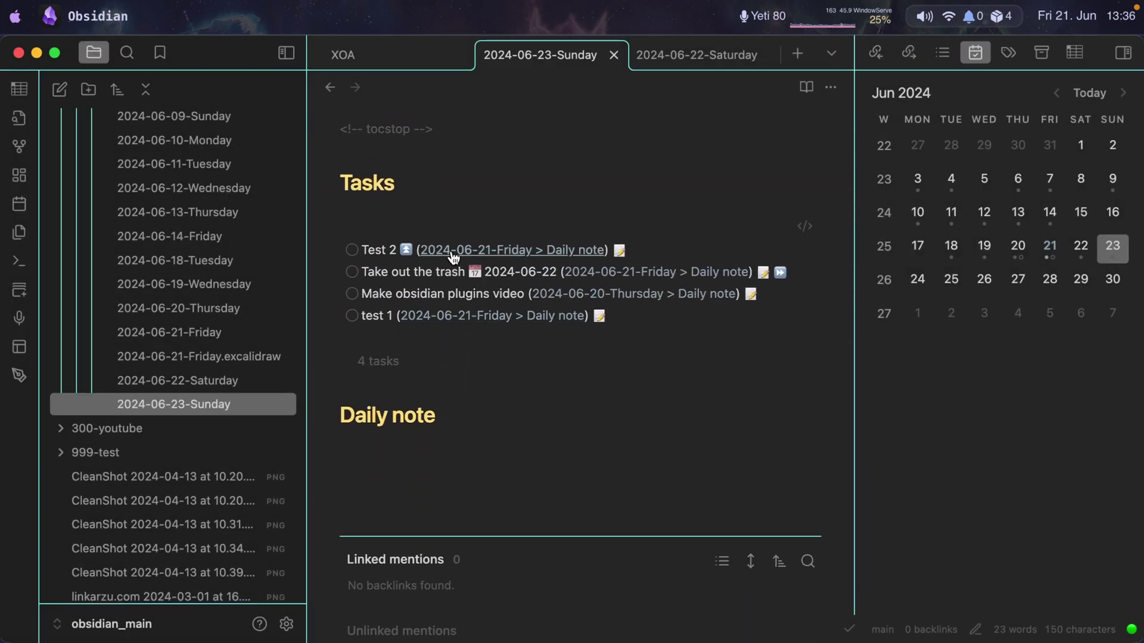
{"action": "left_click", "coordinate": [481, 250]}
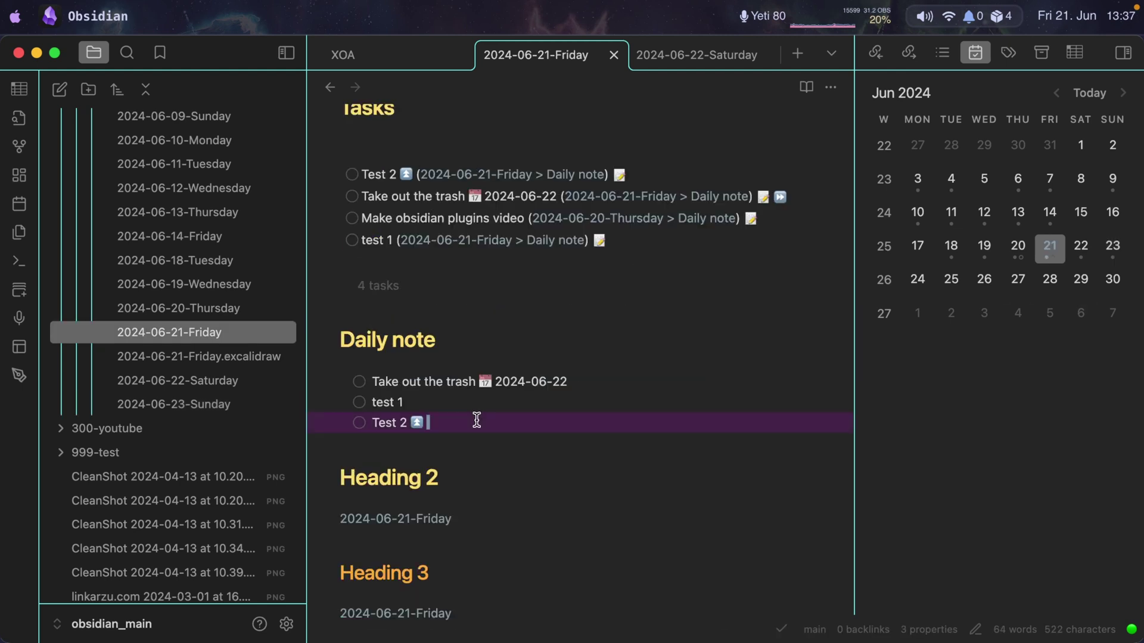
Step: Search YouTube videos in Raycast for "obsidian tasks" and return to the 2024-06-21-Friday note
{"action": "key", "text": "alt+space"}
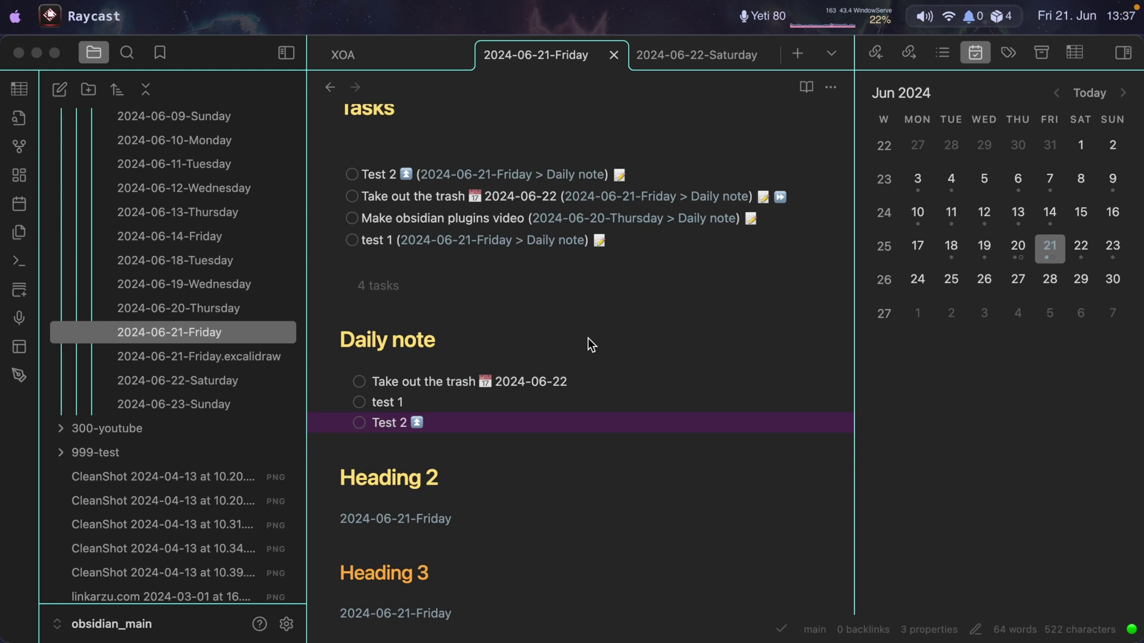
{"action": "type", "text": "ob"}
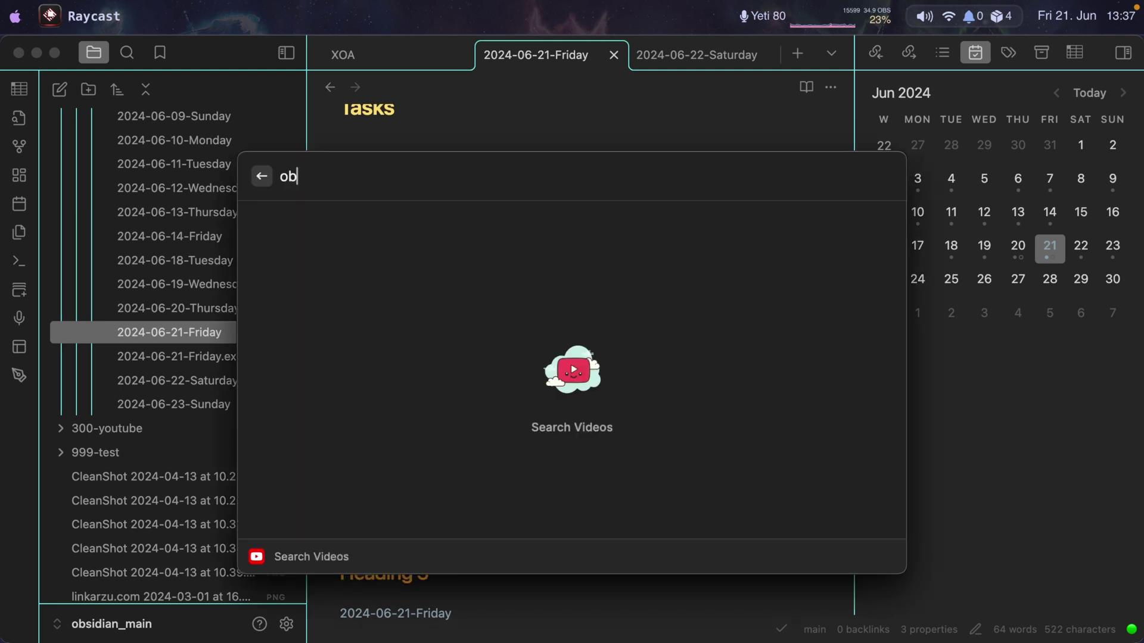
{"action": "type", "text": "sidian tasks"}
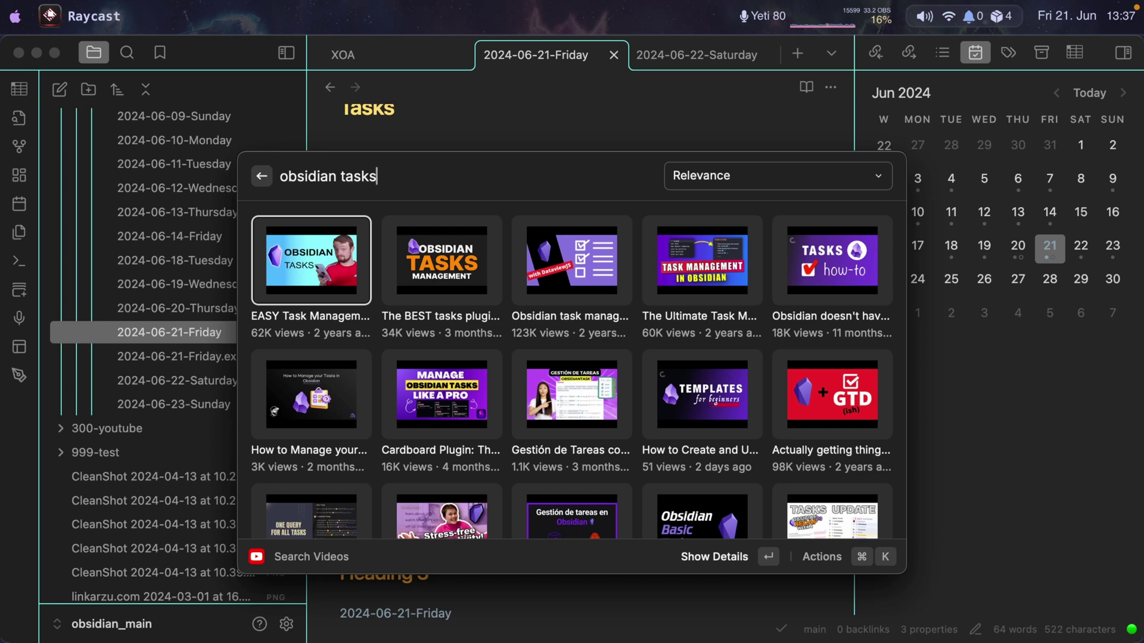
{"action": "key", "text": "Escape"}
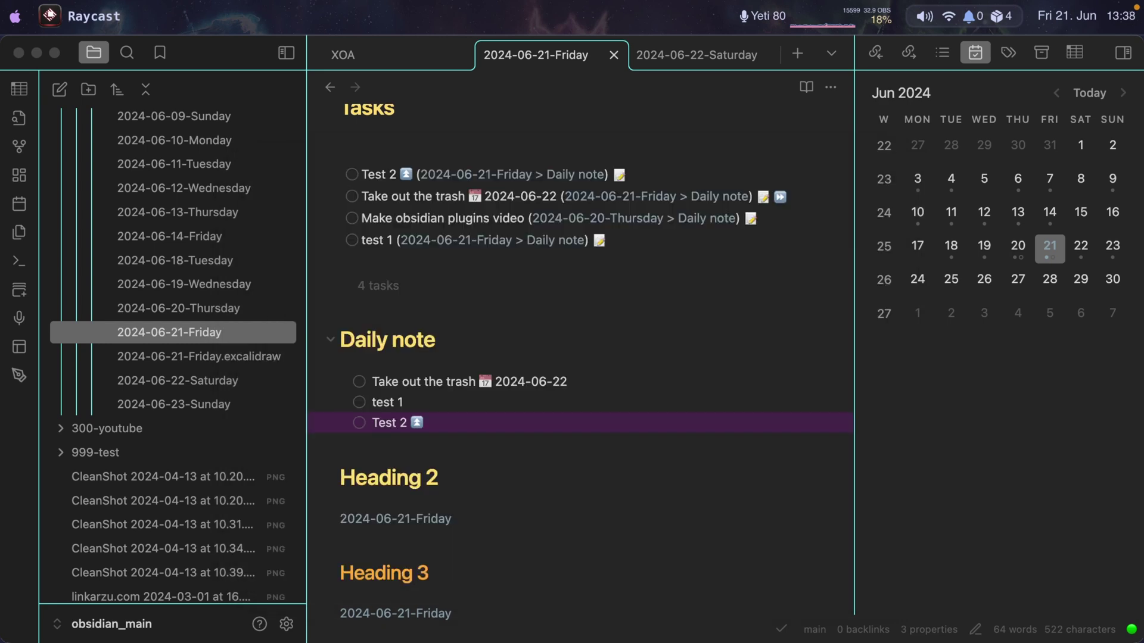
Step: Review the Typewriter Scroll plugin's settings and return to the daily note
{"action": "left_click", "coordinate": [643, 444]}
{"action": "key", "text": "super+comma"}
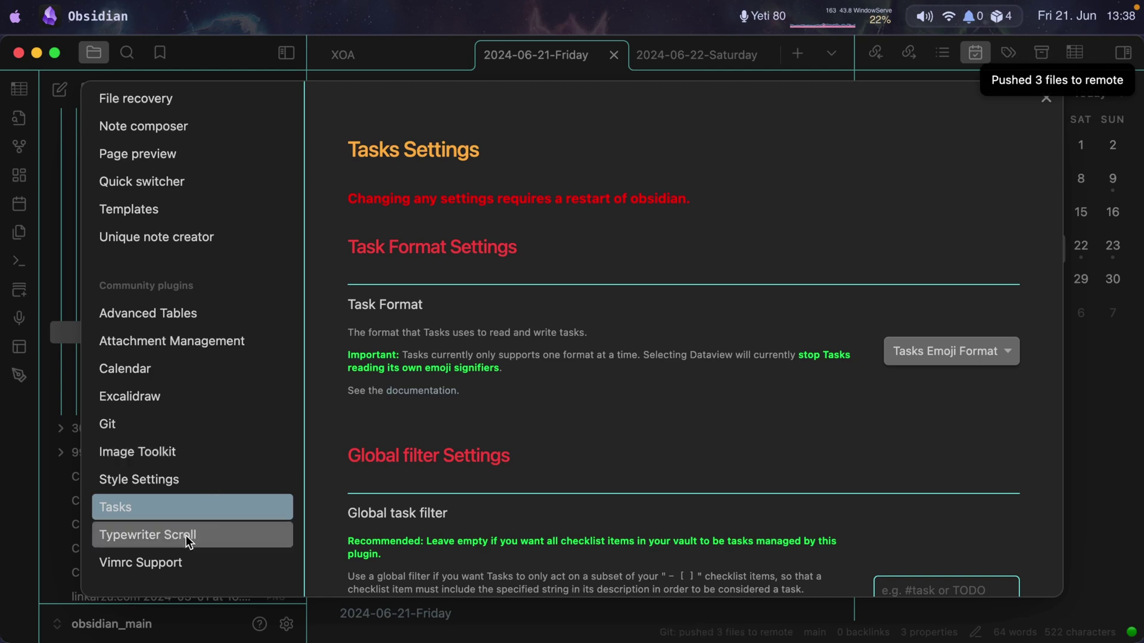
{"action": "left_click", "coordinate": [158, 535]}
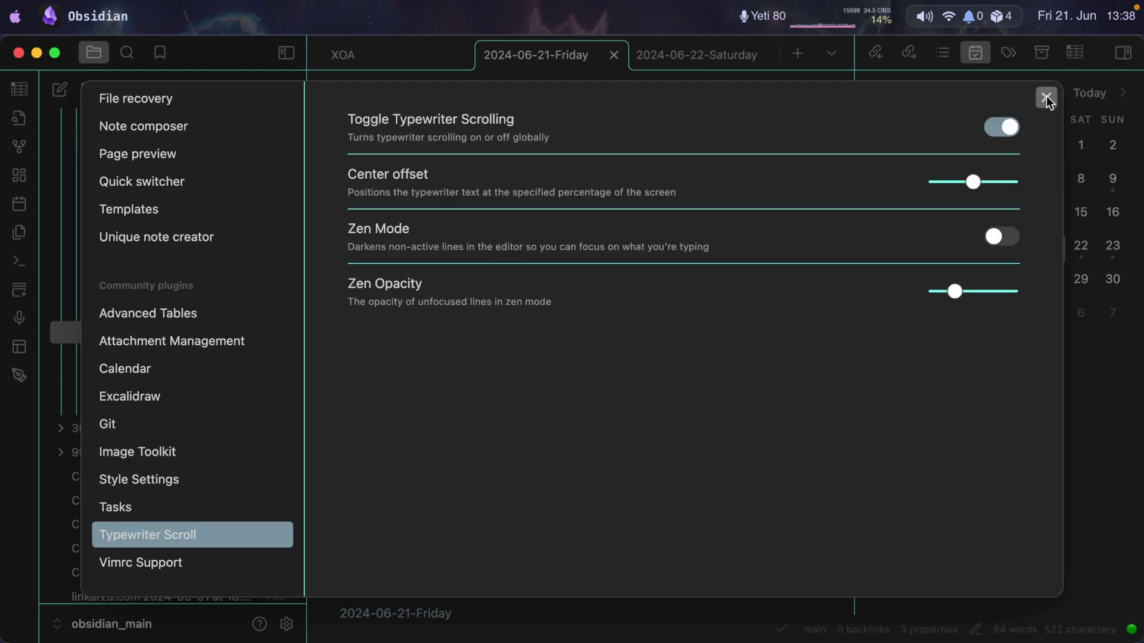
{"action": "left_click", "coordinate": [1046, 97]}
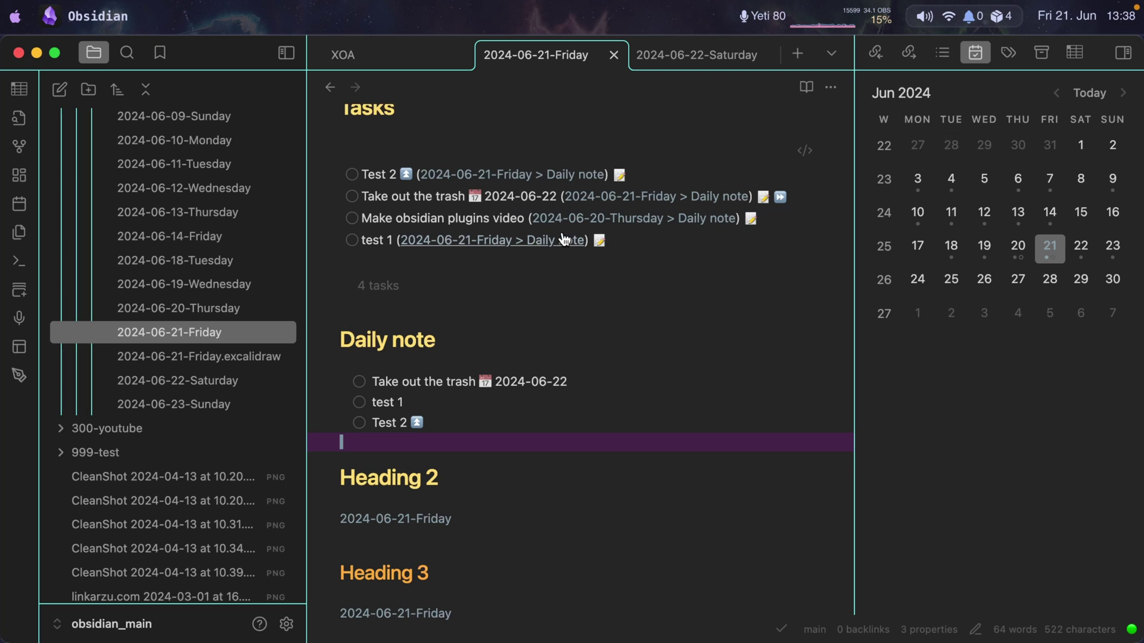
Step: Move the cursor up and down between Heading 2 and Heading 3 to examine typewriter scrolling, and reopen the settings
{"action": "key", "text": "Down"}
{"action": "key", "text": "Down"}
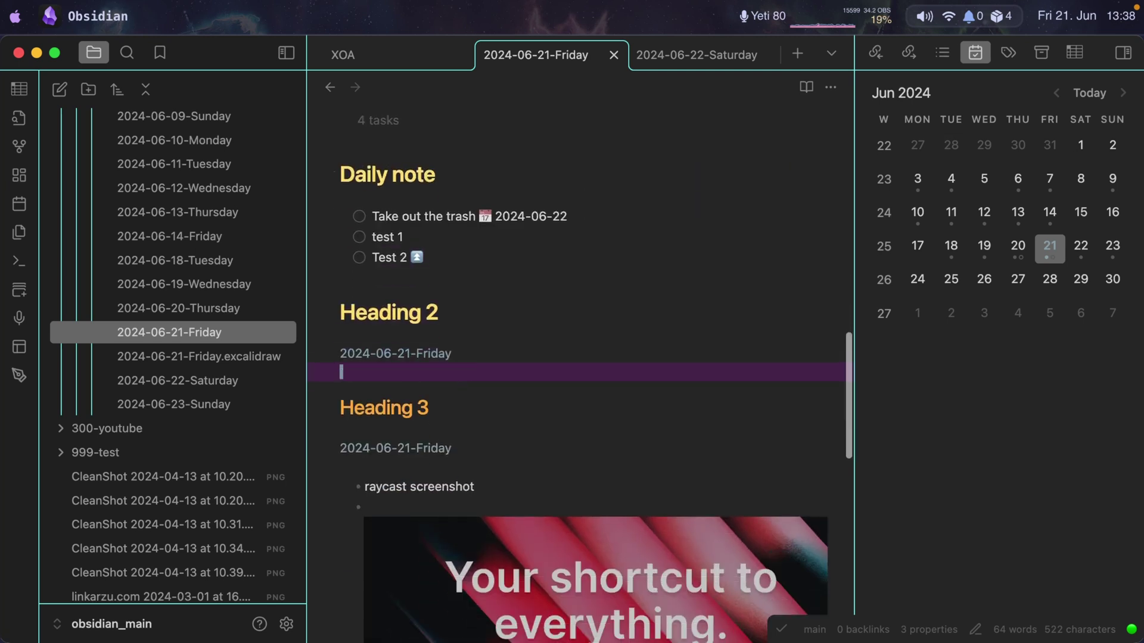
{"action": "key", "text": "Up"}
{"action": "key", "text": "Down"}
{"action": "key", "text": "Down"}
{"action": "key", "text": "Down"}
{"action": "key", "text": "Down"}
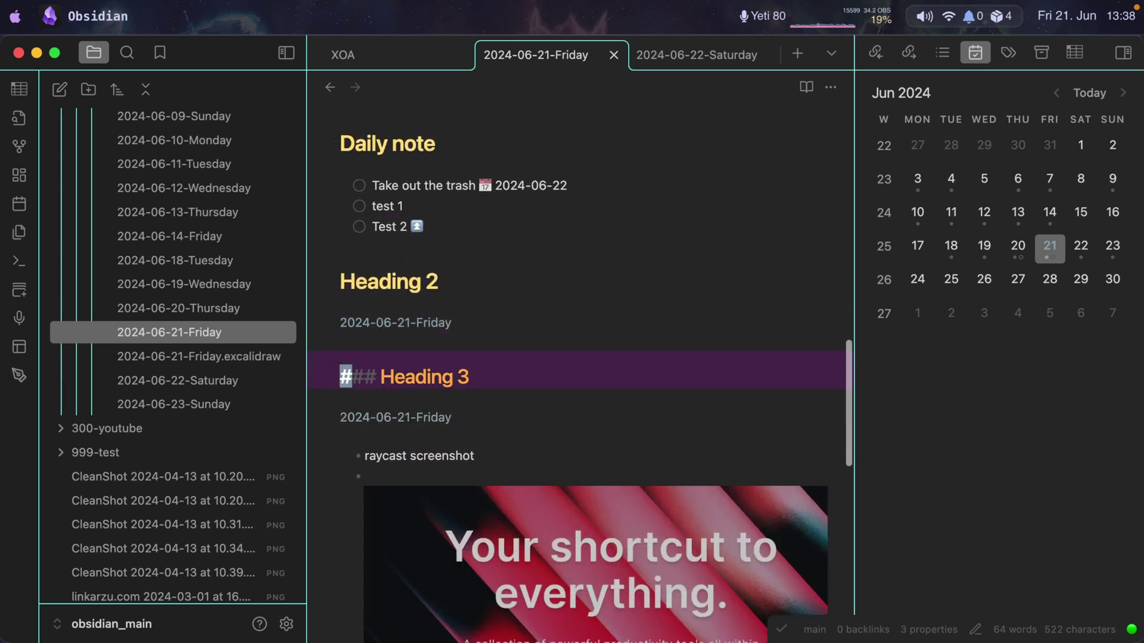
{"action": "key", "text": "Up"}
{"action": "key", "text": "Up"}
{"action": "key", "text": "Up"}
{"action": "key", "text": "Up"}
{"action": "key", "text": "Down"}
{"action": "key", "text": "Down"}
{"action": "key", "text": "Down"}
{"action": "key", "text": "Up"}
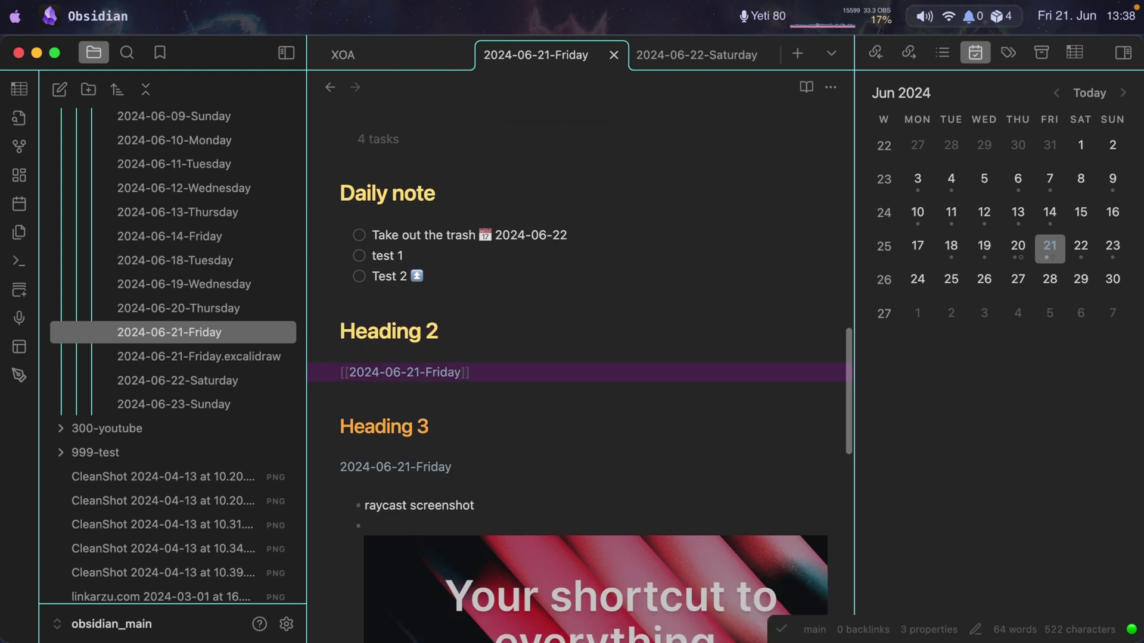
{"action": "key", "text": "super+comma"}
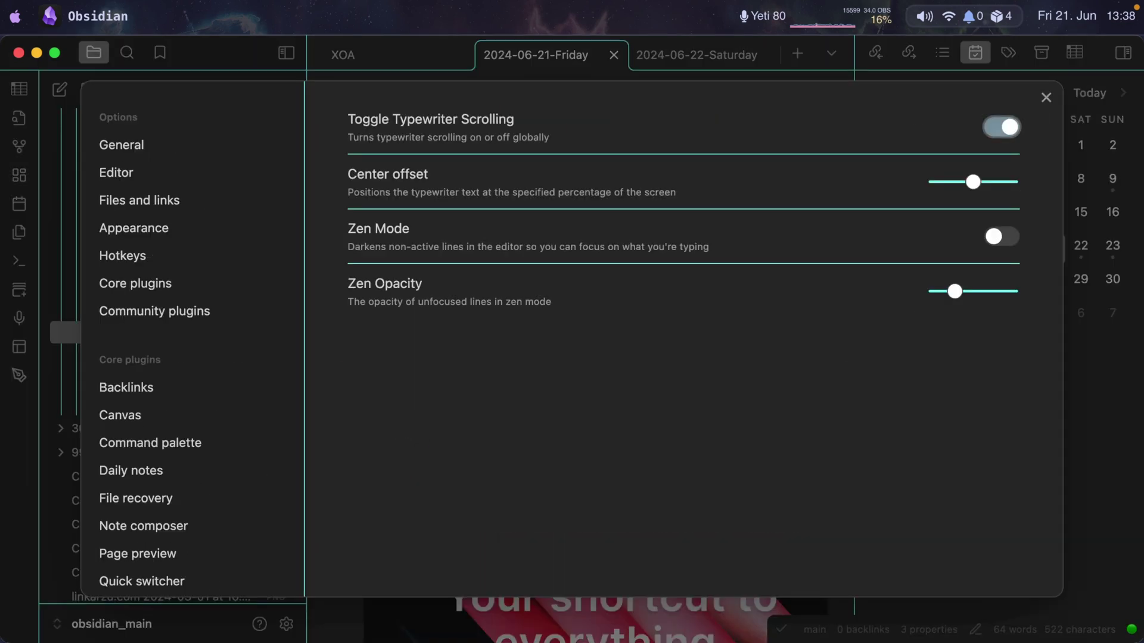
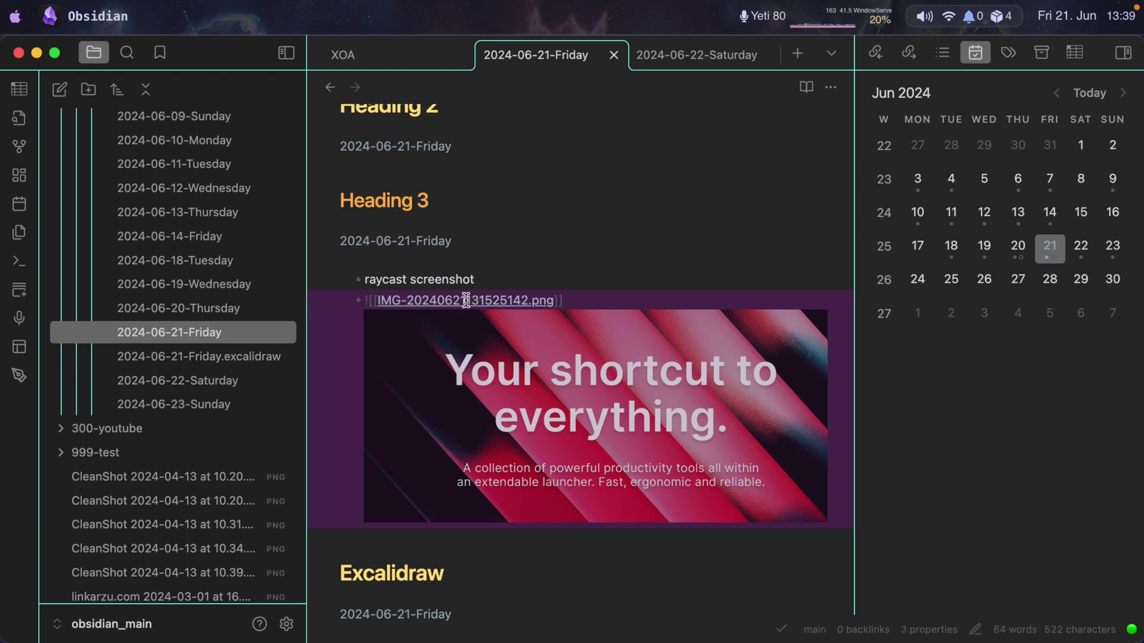
Step: Capture the obsidian_main repository file list in Safari and paste the screenshot on a new line below the Raycast image in Obsidian
{"action": "left_click", "coordinate": [448, 298]}
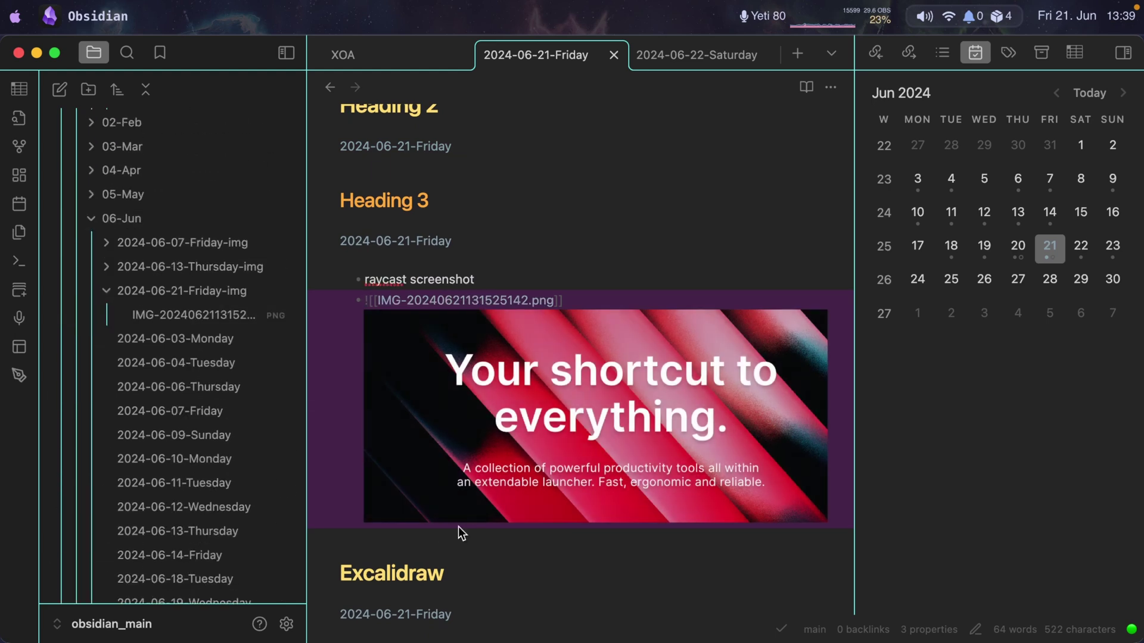
{"action": "left_click", "coordinate": [420, 536]}
{"action": "key", "text": "Return"}
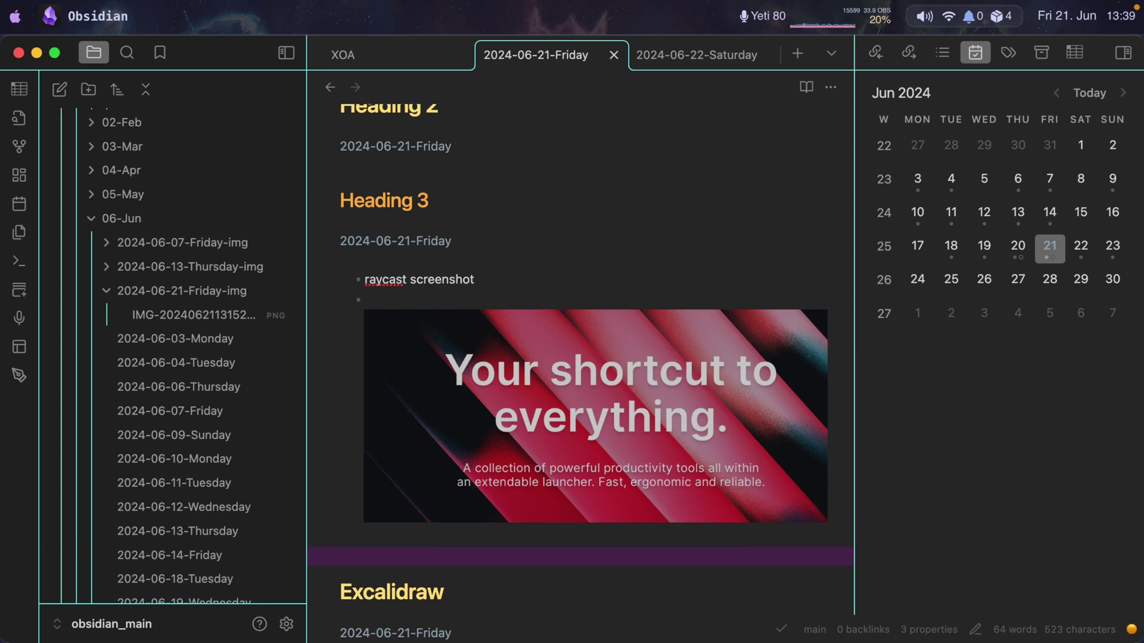
{"action": "key", "text": "super+Tab"}
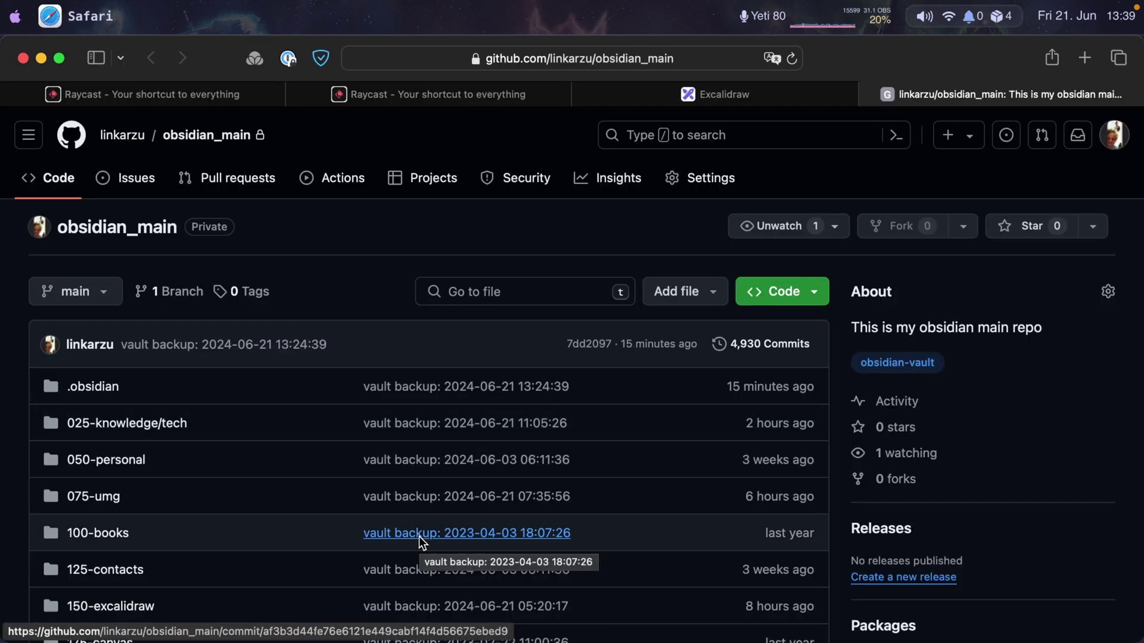
{"action": "key", "text": "super+shift+4"}
{"action": "left_click_drag", "start_coordinate": [10, 199], "coordinate": [855, 633]}
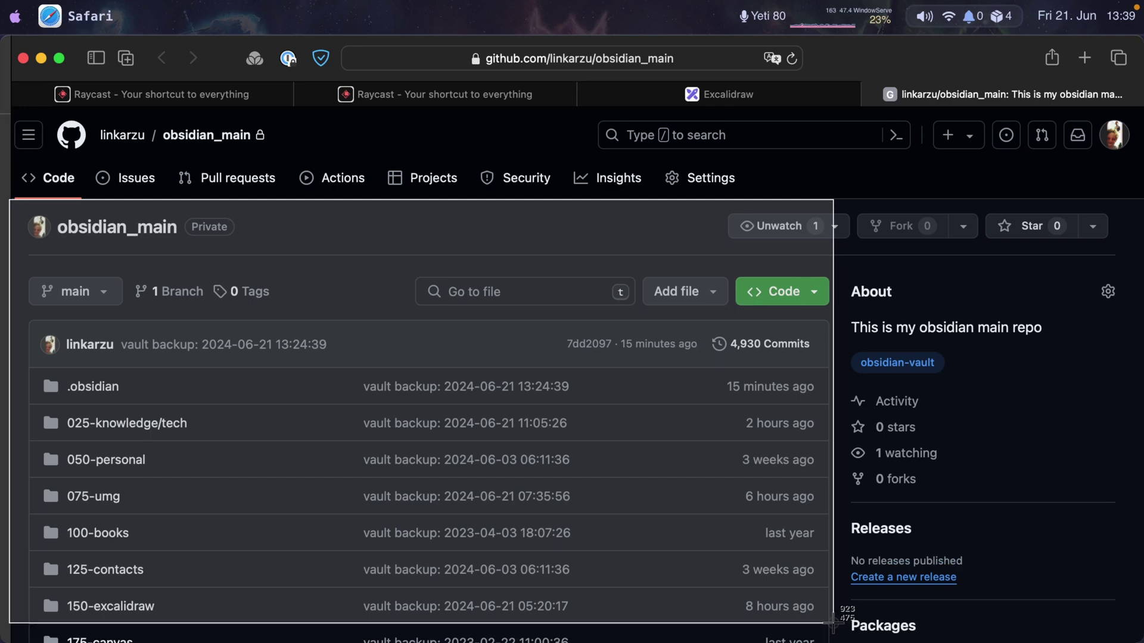
{"action": "key", "text": "super+Tab"}
{"action": "key", "text": "super+v"}
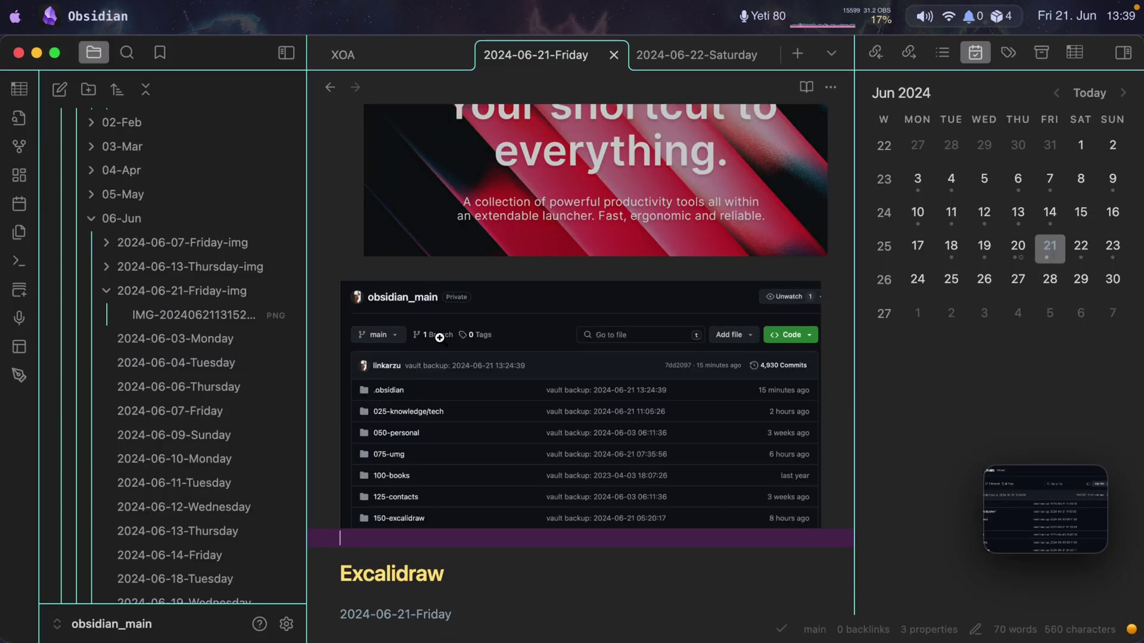
Step: Copy the Imgur address inside the parentheses of the pasted screenshot's image link
{"action": "key", "text": "l"}
{"action": "key", "text": "l"}
{"action": "key", "text": "l"}
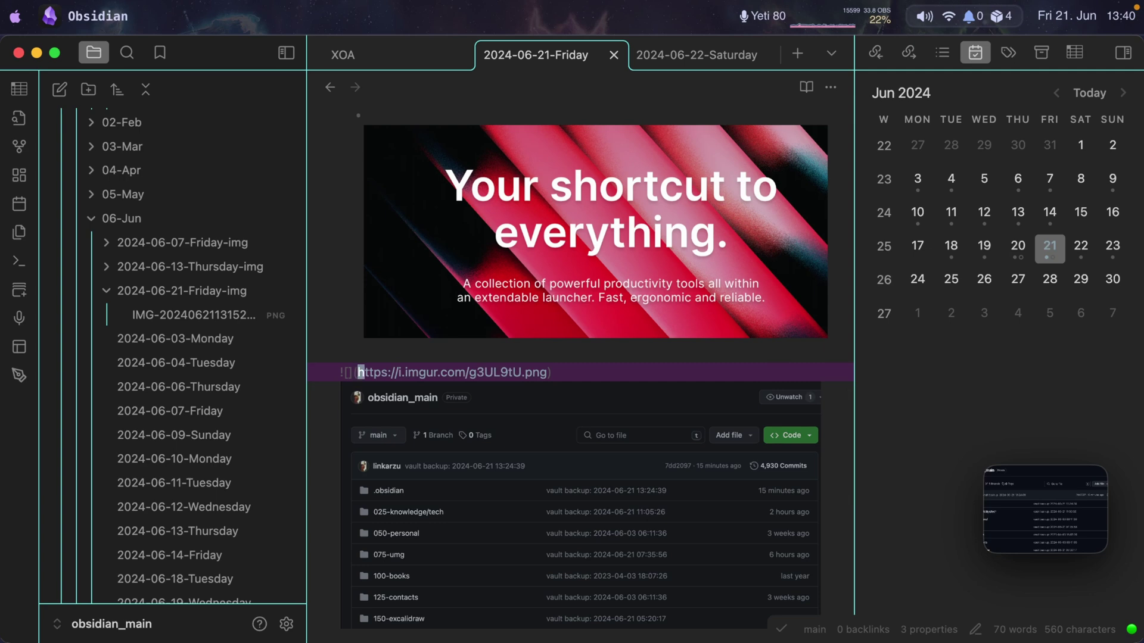
{"action": "key", "text": "v"}
{"action": "key", "text": "i"}
{"action": "key", "text": "parenleft"}
{"action": "key", "text": "super+c"}
Step: Open the copied Imgur address in a new Safari tab to view the uploaded screenshot
{"action": "key", "text": "super+Tab"}
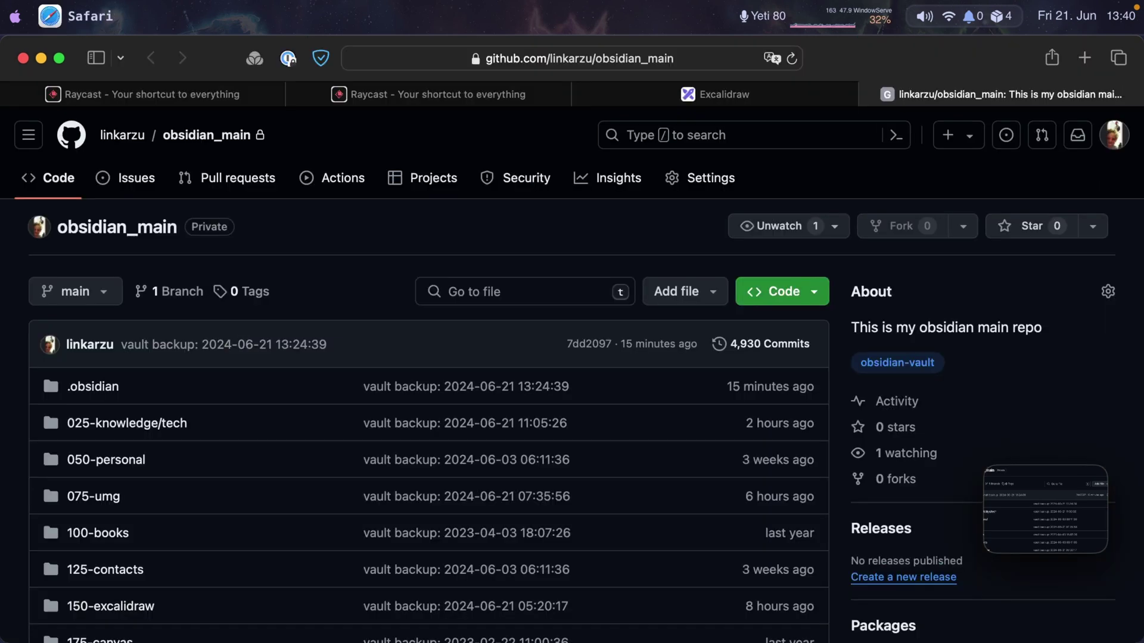
{"action": "key", "text": "super+t"}
{"action": "key", "text": "super+v"}
{"action": "key", "text": "Return"}
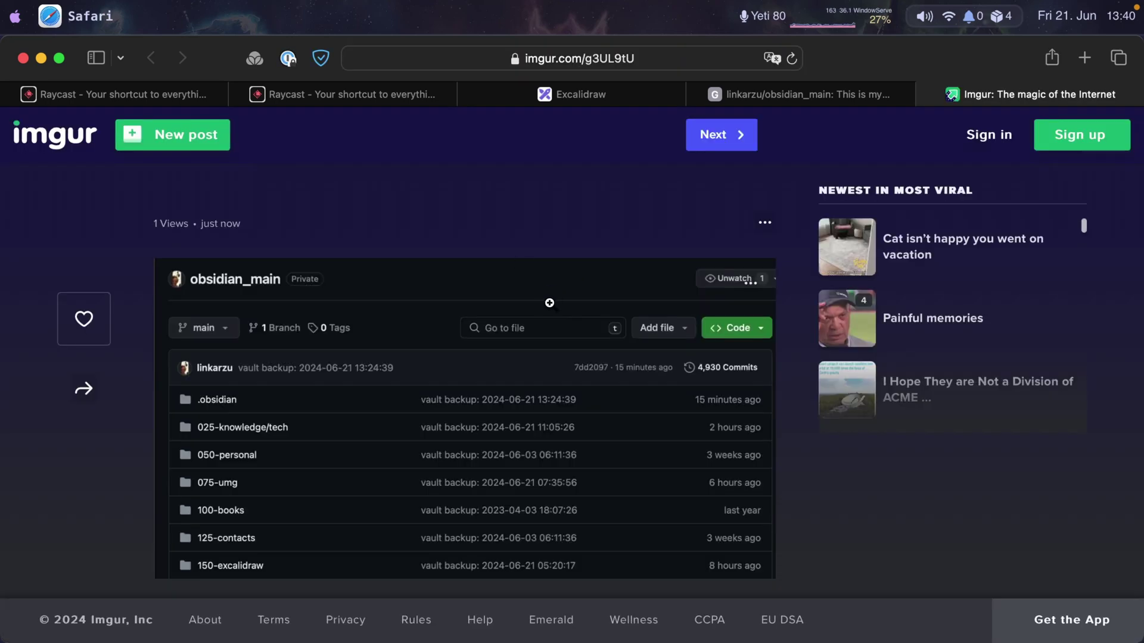
Step: Switch back to Obsidian, review the Vimrc Support plugin's settings and return to the note
{"action": "key", "text": "super+Tab"}
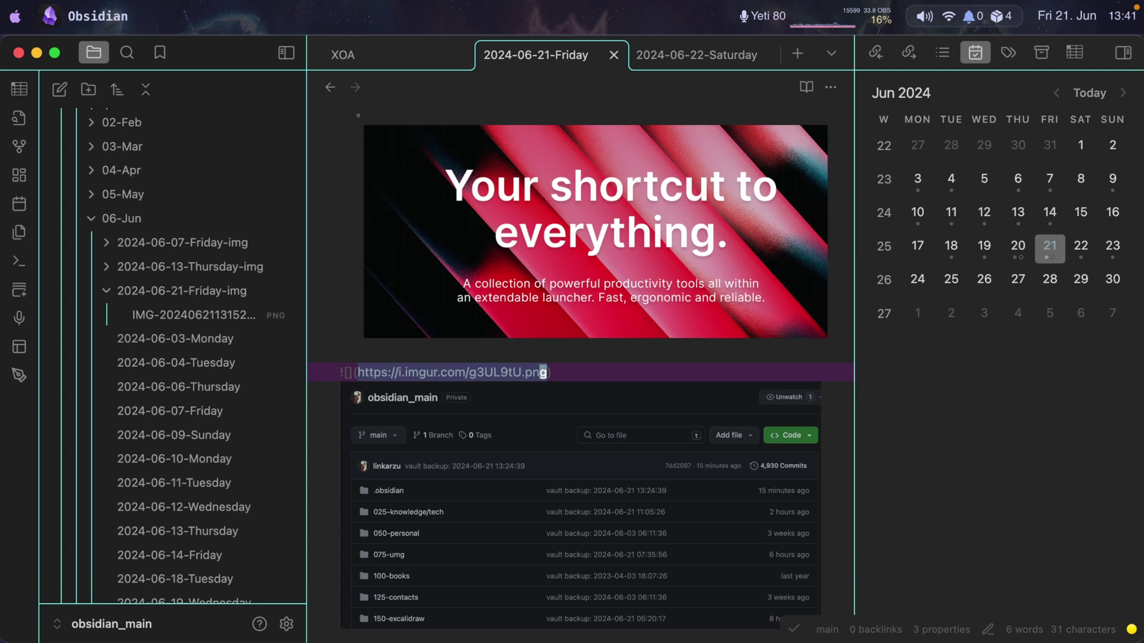
{"action": "key", "text": "super+comma"}
{"action": "scroll", "coordinate": [197, 382], "scroll_direction": "down", "scroll_amount": 5}
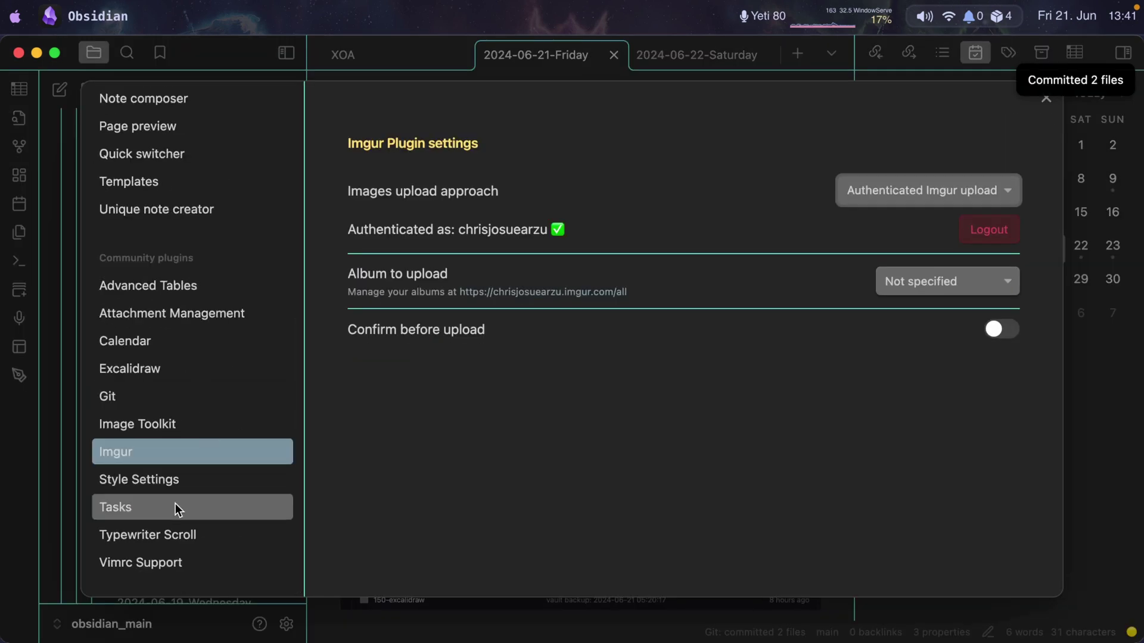
{"action": "left_click", "coordinate": [143, 562]}
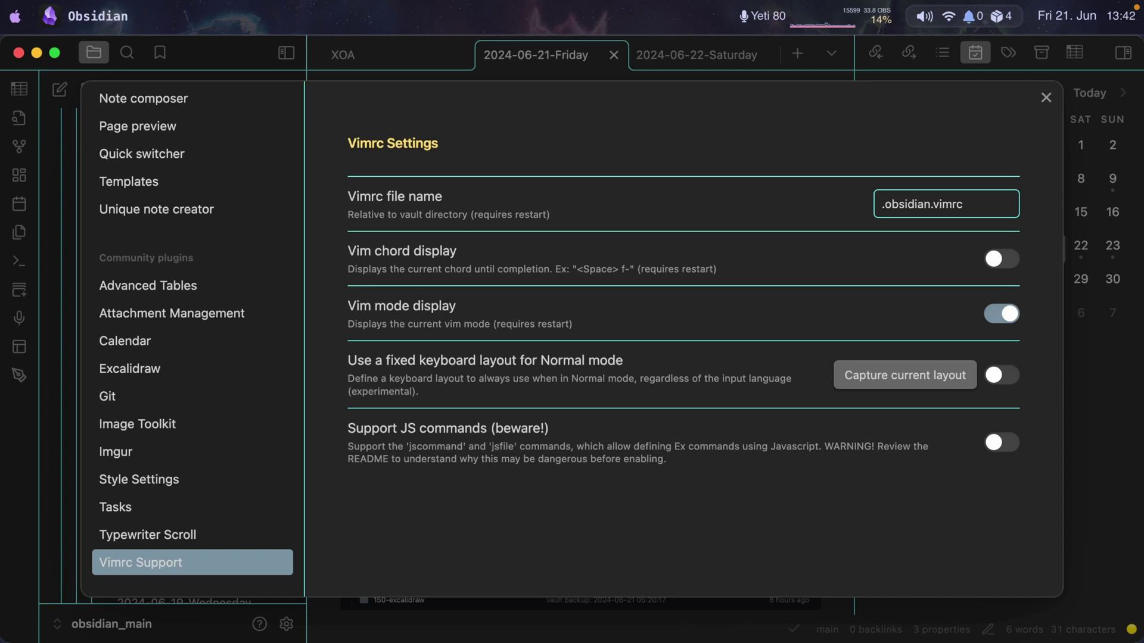
{"action": "key", "text": "Escape"}
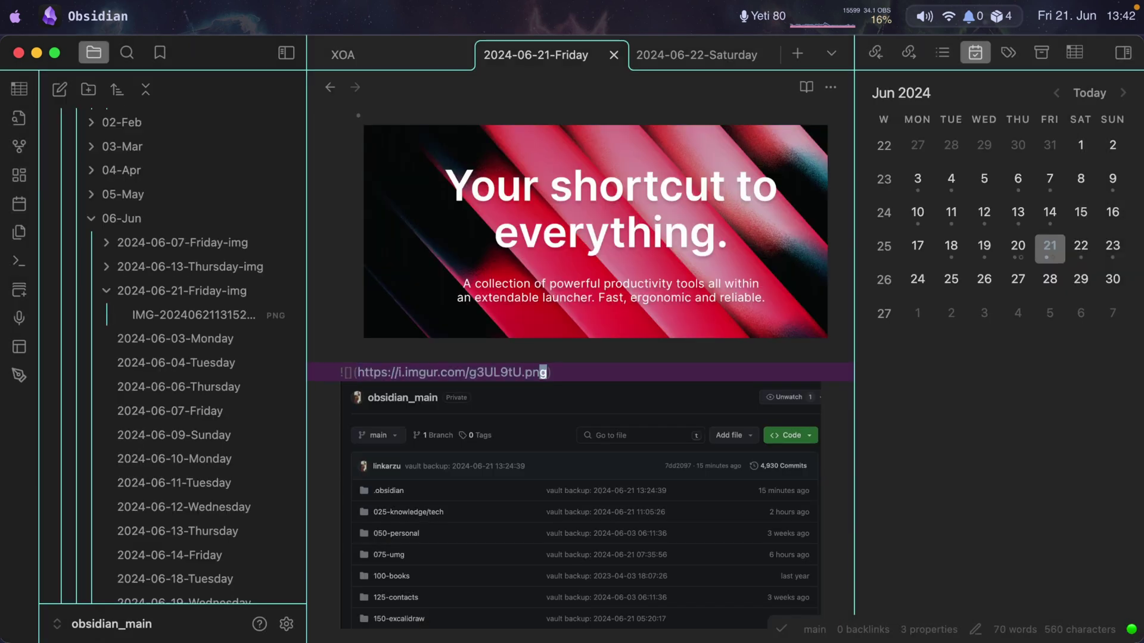
Step: Copy the [[2024-06-21-Friday]] link with its double brackets under the Excalidraw heading and paste it on the line below
{"action": "key", "text": "o"}
{"action": "key", "text": "Down"}
{"action": "key", "text": "Down"}
{"action": "key", "text": "Down"}
{"action": "key", "text": "Up"}
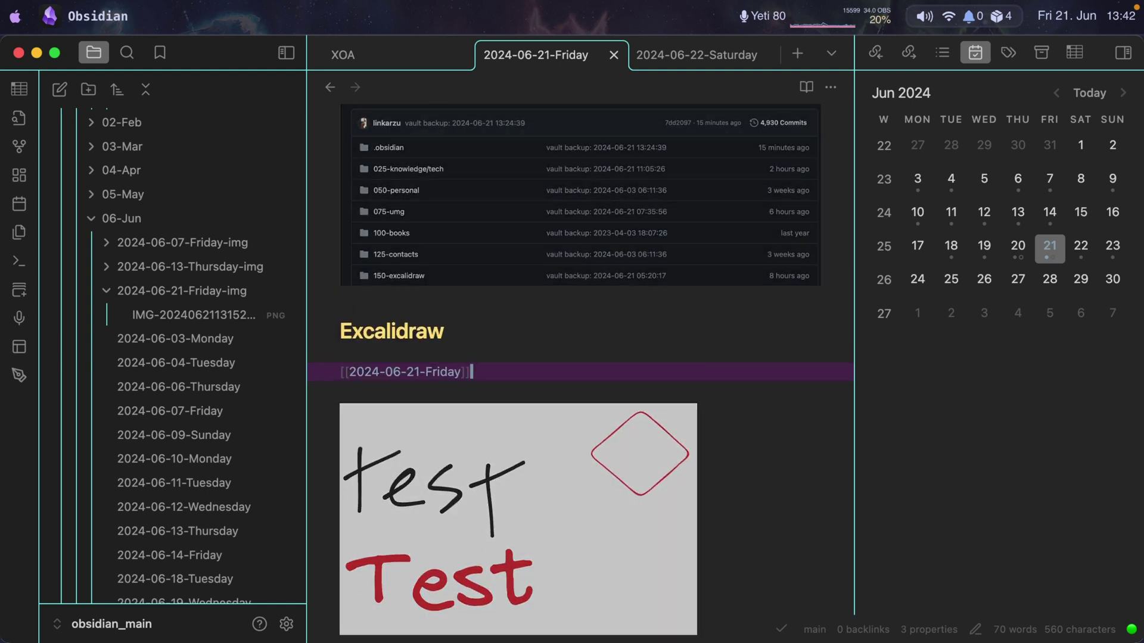
{"action": "key", "text": "shift+v"}
{"action": "key", "text": "Escape"}
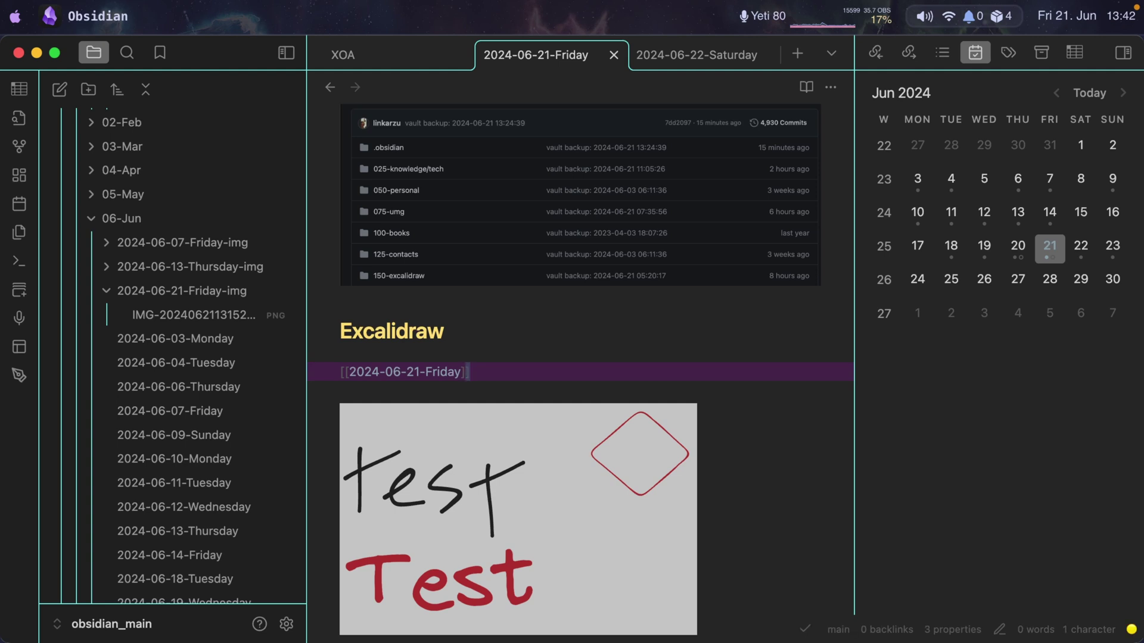
{"action": "key", "text": "v"}
{"action": "key", "text": "i"}
{"action": "key", "text": "bracketleft"}
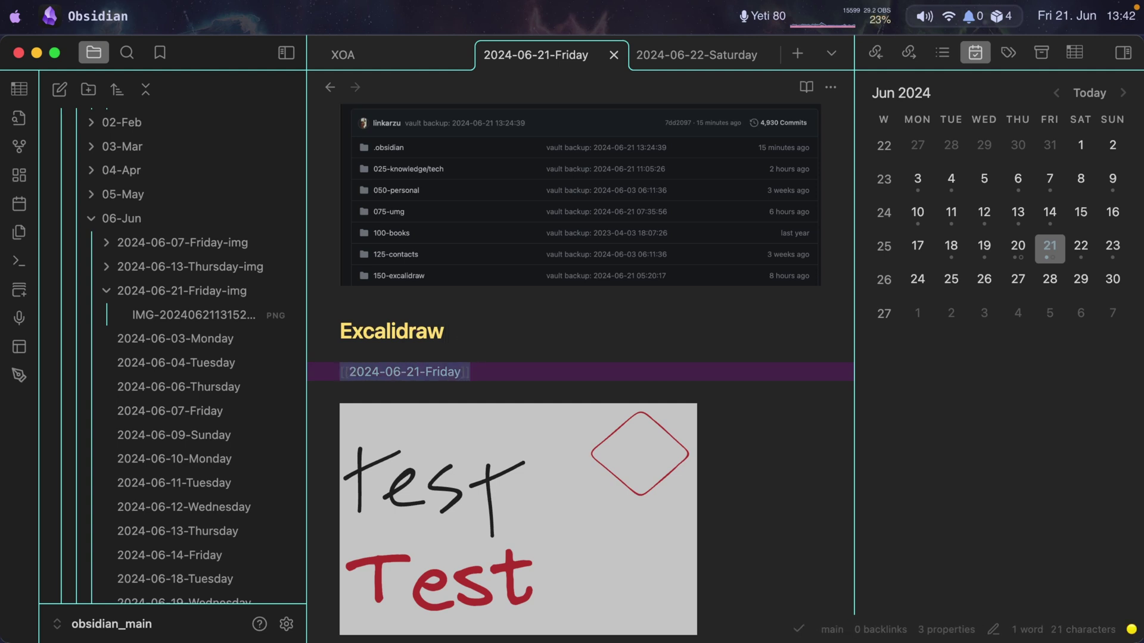
{"action": "key", "text": "a"}
{"action": "key", "text": "bracketleft"}
{"action": "key", "text": "Escape"}
{"action": "key", "text": "j"}
{"action": "key", "text": "p"}
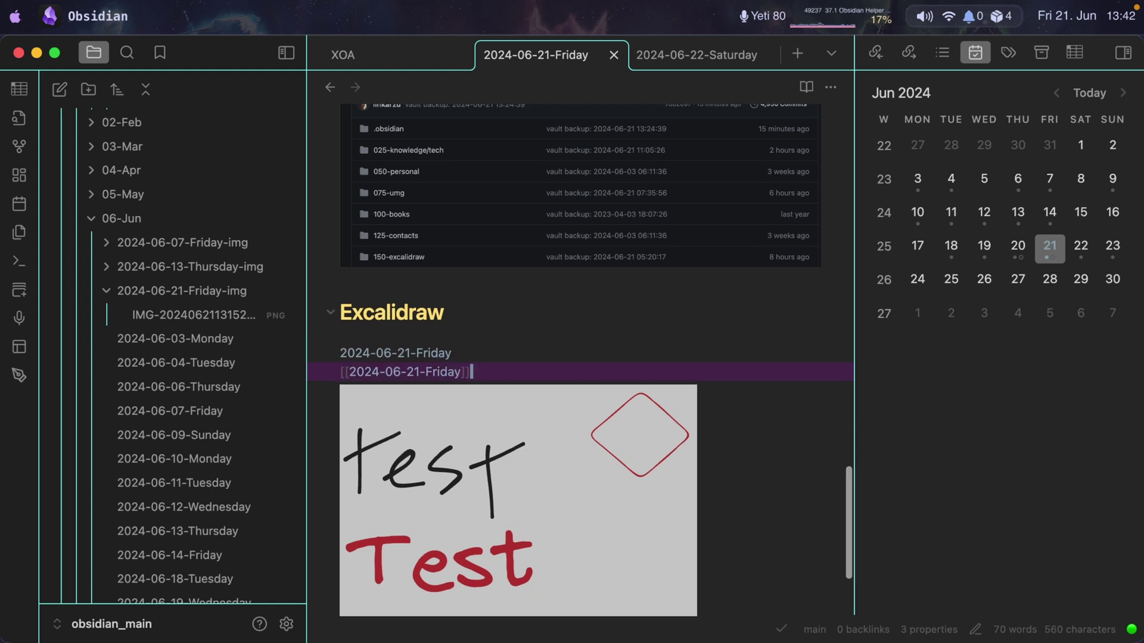
Step: Delete the duplicate [[2024-06-21-Friday]] link line and the extra blank line under the Excalidraw heading
{"action": "key", "text": "d"}
{"action": "key", "text": "d"}
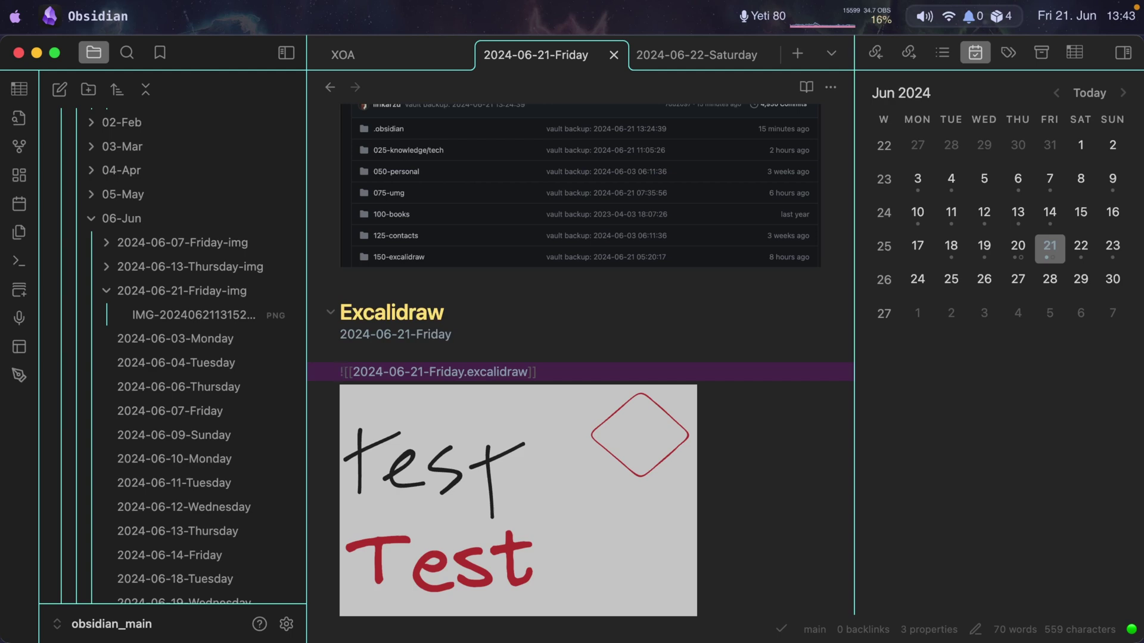
Step: Reopen the Vimrc Support plugin's settings and highlight the Vimrc file name
{"action": "key", "text": "super+comma"}
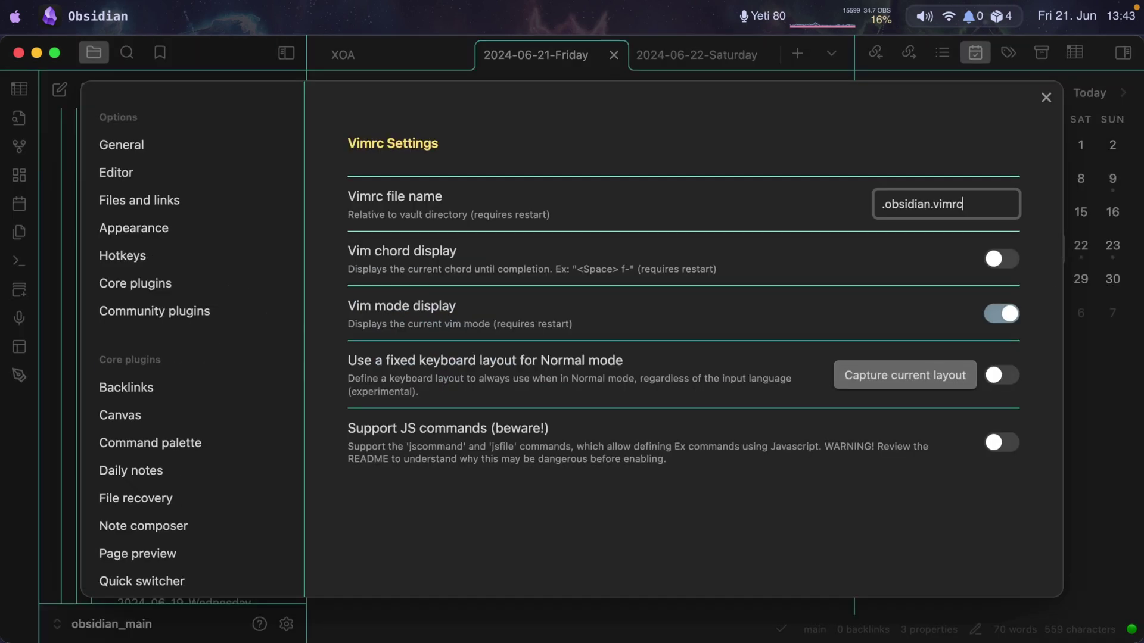
{"action": "triple_click", "coordinate": [945, 206]}
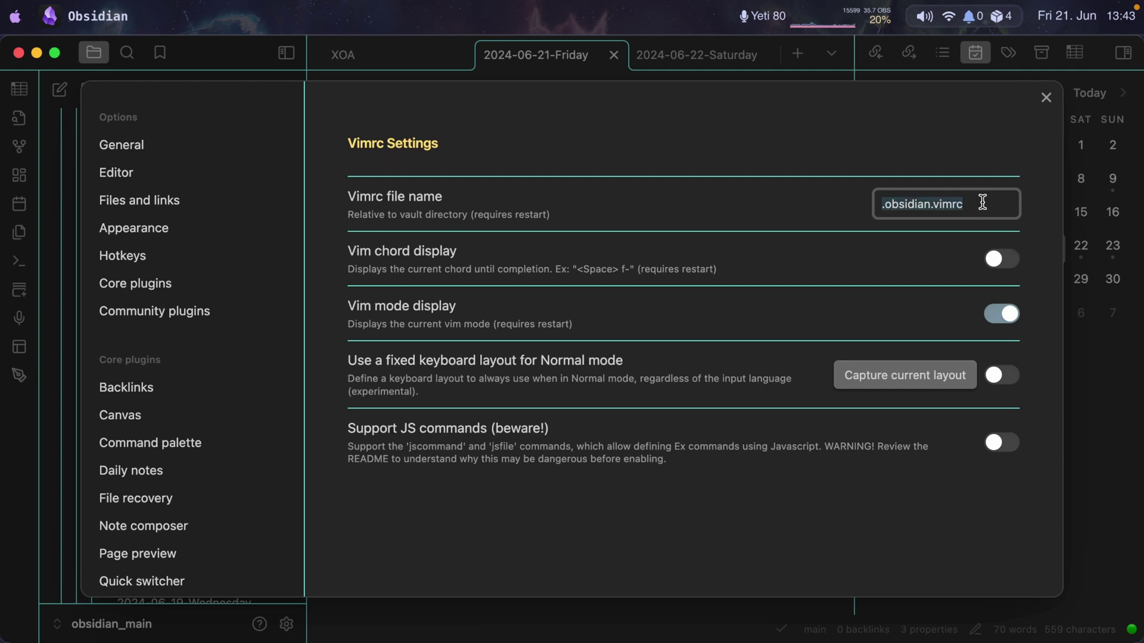
Step: Switch to Neovim in kitty and open the .obsidian.vimrc file from the obsidian_main vault's root folder
{"action": "key", "text": "super+Tab"}
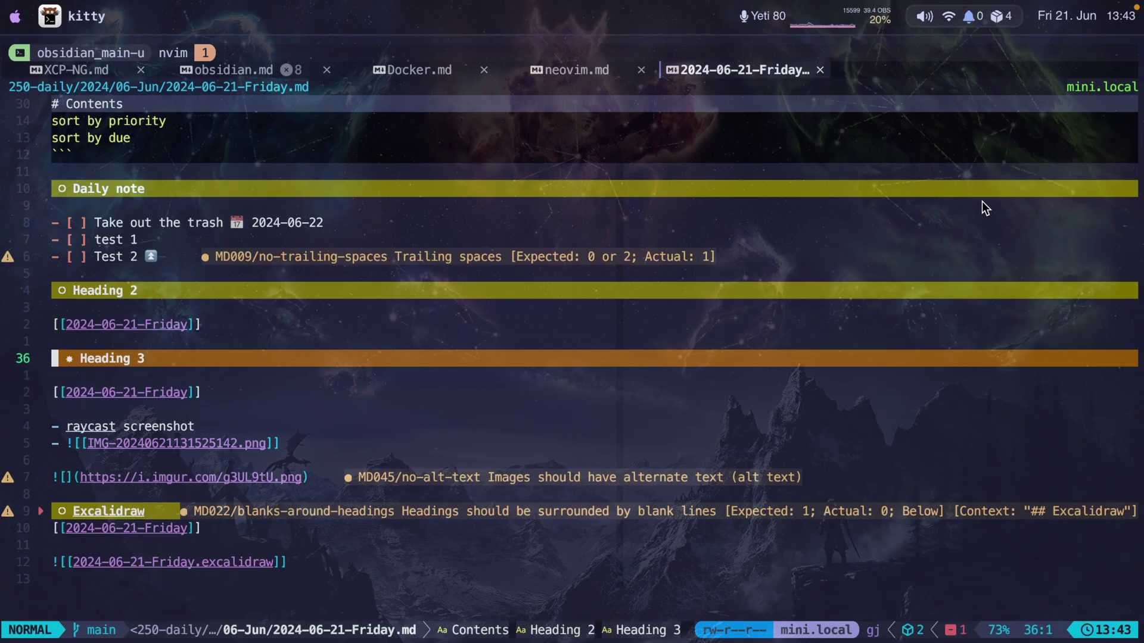
{"action": "key", "text": "space"}
{"action": "key", "text": "e"}
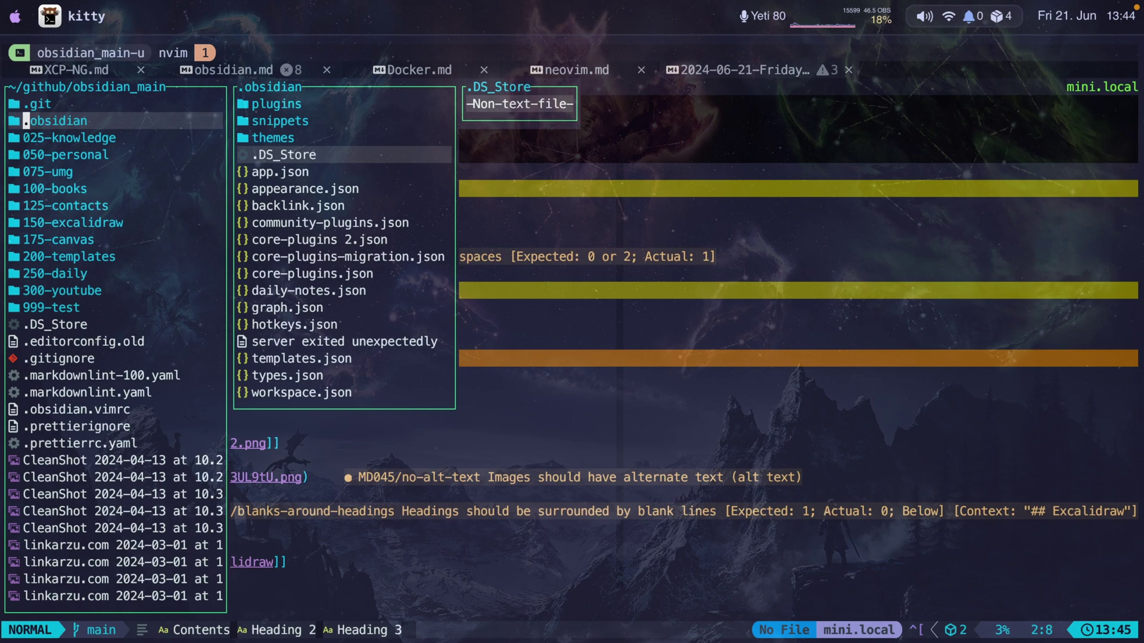
{"action": "key", "text": "j"}
{"action": "key", "text": "j"}
{"action": "key", "text": "j"}
{"action": "key", "text": "j"}
{"action": "key", "text": "k"}
{"action": "key", "text": "k"}
{"action": "key", "text": "k"}
{"action": "key", "text": "k"}
{"action": "key", "text": "k"}
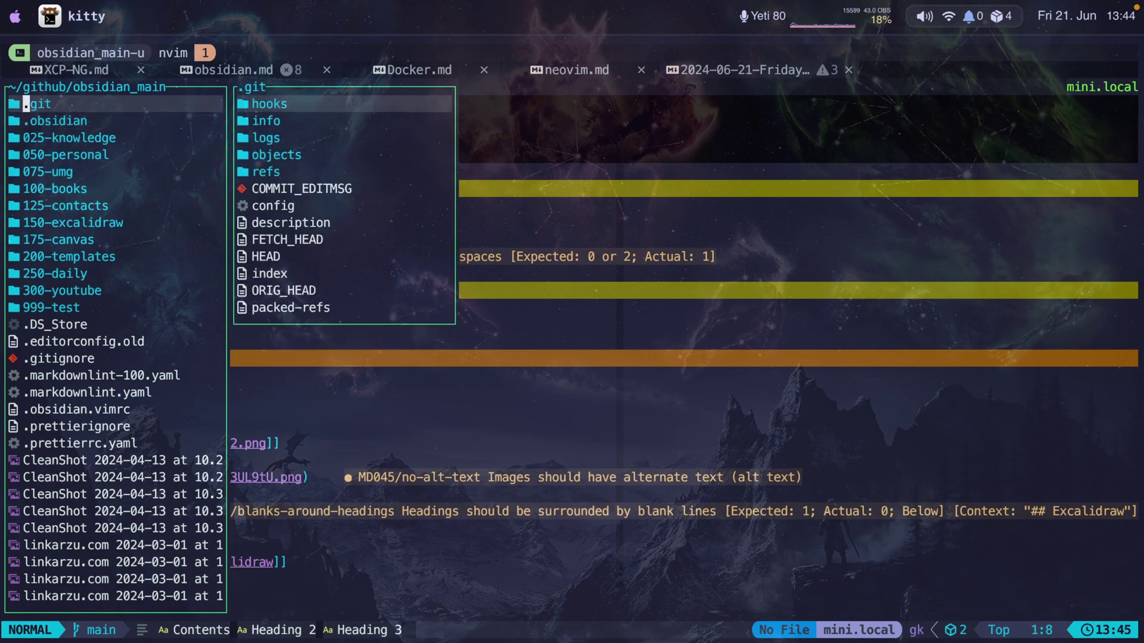
{"action": "key", "text": "j"}
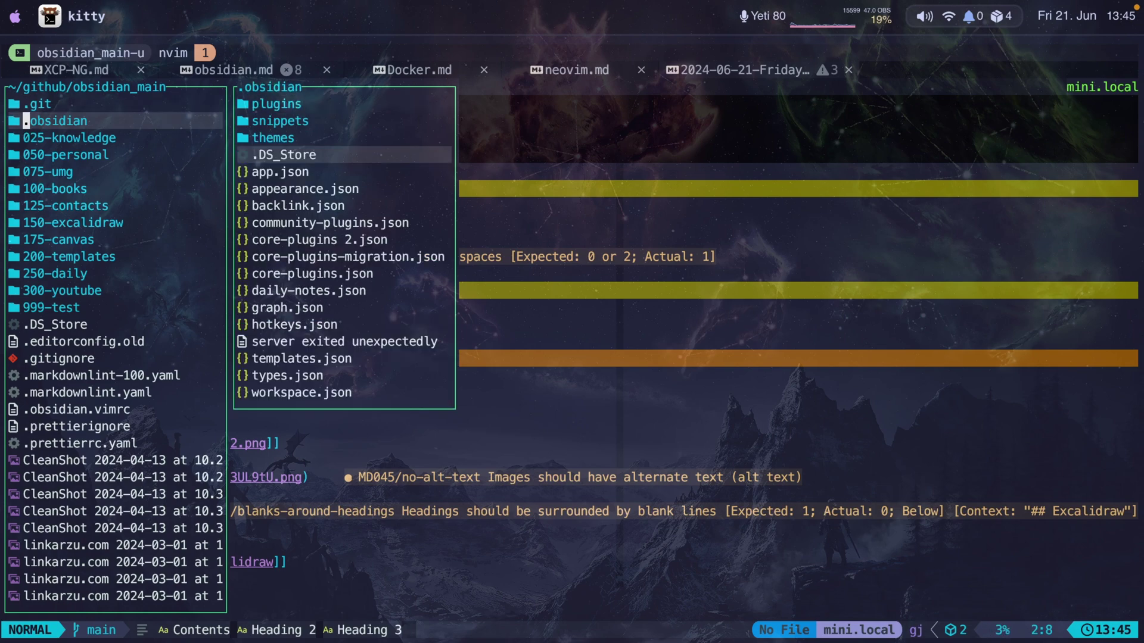
{"action": "key", "text": "j"}
{"action": "key", "text": "j"}
{"action": "key", "text": "j"}
{"action": "key", "text": "j"}
{"action": "key", "text": "j"}
{"action": "key", "text": "j"}
{"action": "key", "text": "j"}
{"action": "key", "text": "j"}
{"action": "key", "text": "j"}
{"action": "key", "text": "j"}
{"action": "key", "text": "j"}
{"action": "key", "text": "j"}
{"action": "key", "text": "j"}
{"action": "key", "text": "j"}
{"action": "key", "text": "j"}
{"action": "key", "text": "j"}
{"action": "key", "text": "j"}
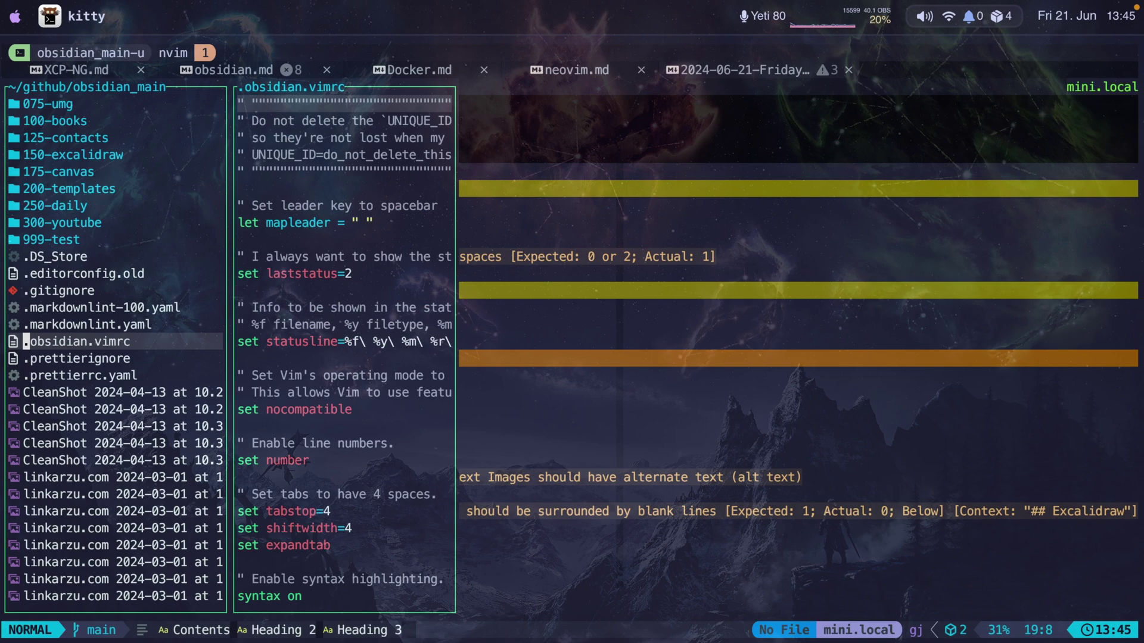
{"action": "key", "text": "l"}
{"action": "key", "text": "q"}
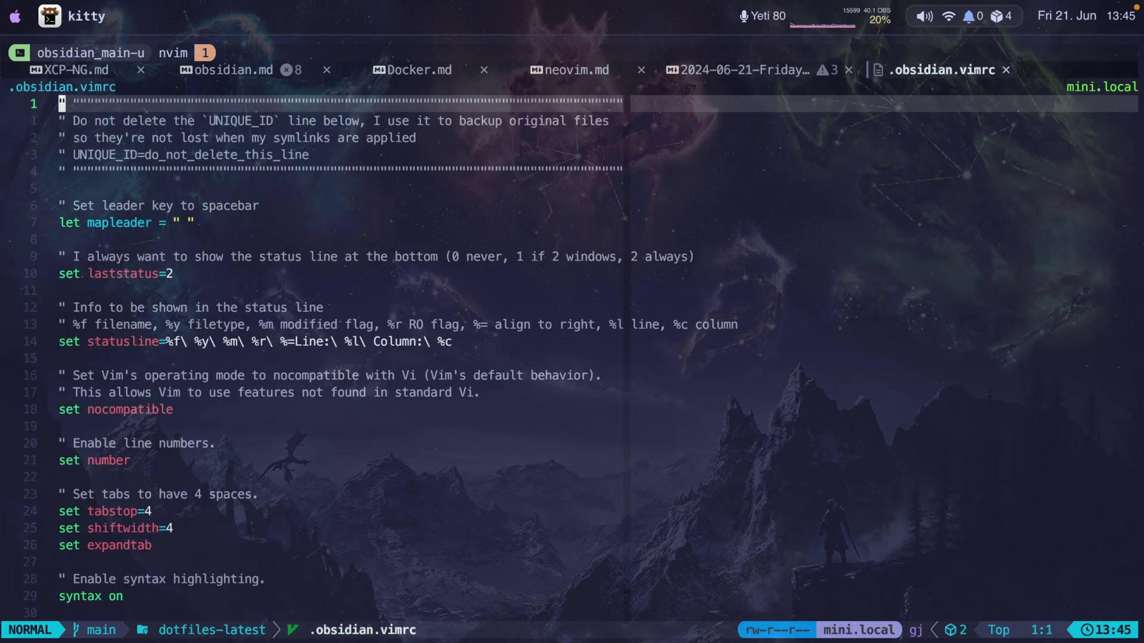
Step: Split the terminal into two side-by-side panes and run lla | grep vimrc to check where .obsidian.vimrc is linked
{"action": "key", "text": "k"}
{"action": "key", "text": "ctrl+b"}
{"action": "key", "text": "percent"}
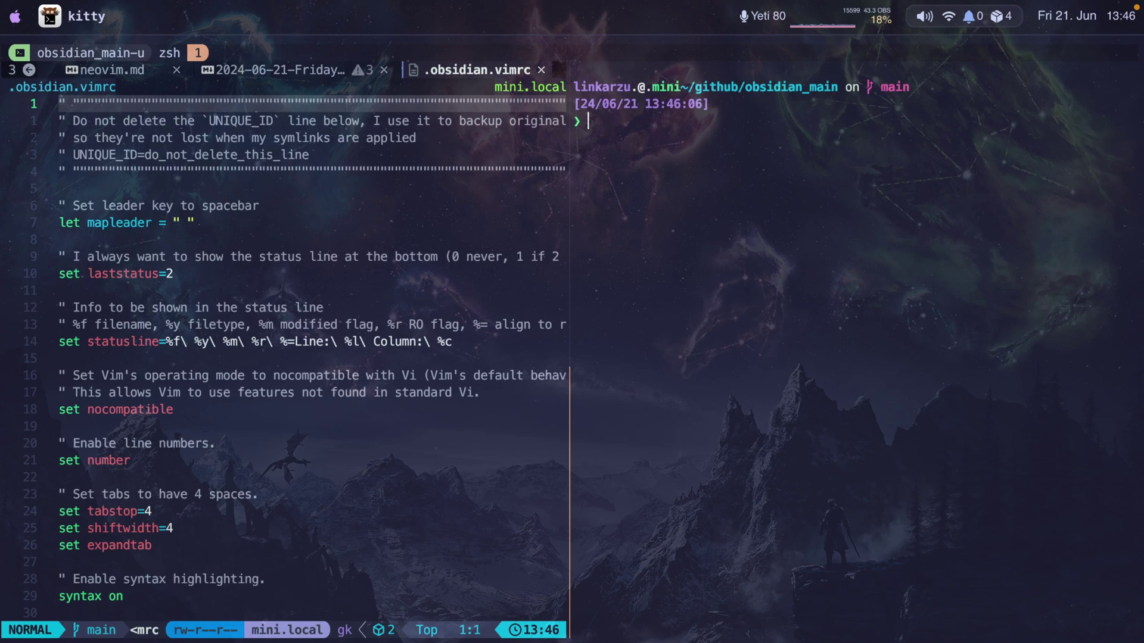
{"action": "type", "text": "lla | grep vimrc"}
{"action": "key", "text": "Return"}
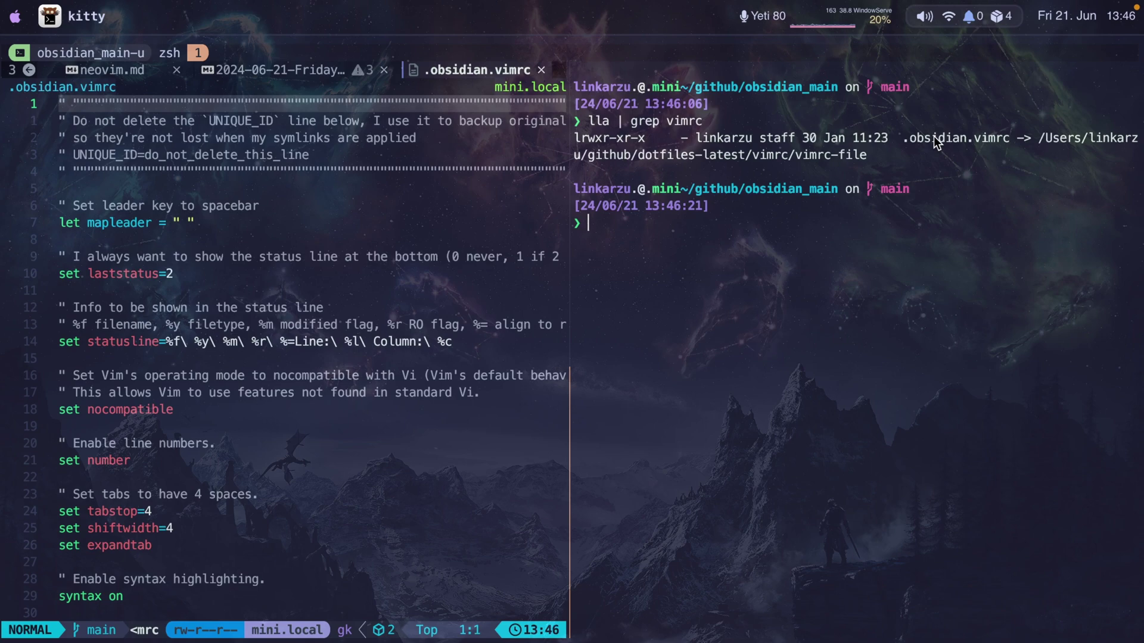
Step: Switch back to Obsidian and review the list of installed community plugins
{"action": "key", "text": "super+Tab"}
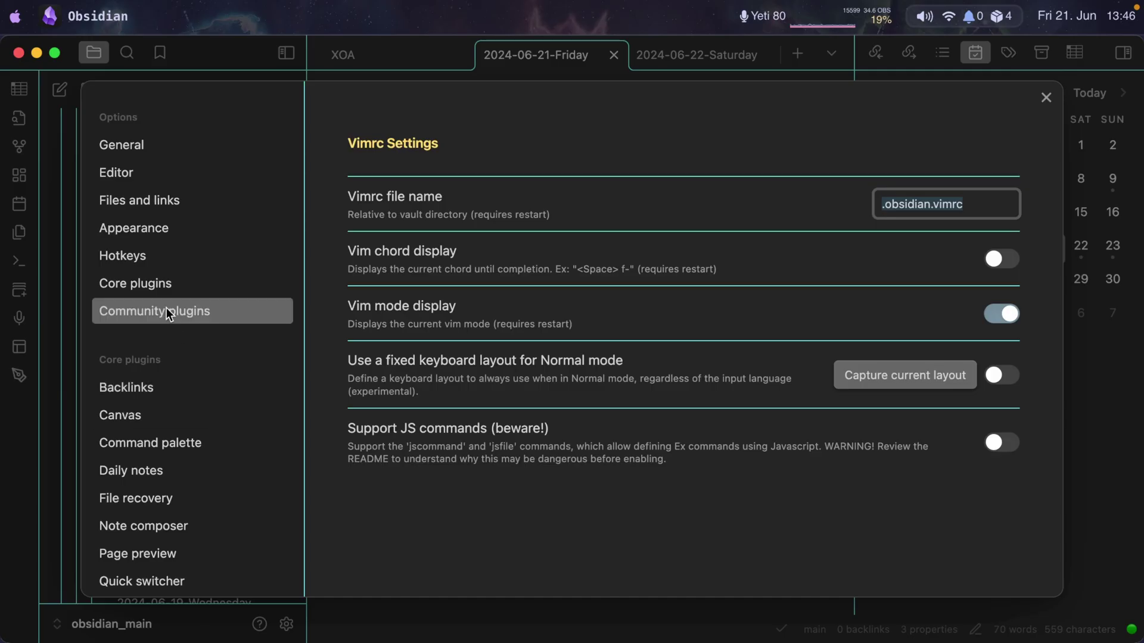
{"action": "left_click", "coordinate": [169, 313]}
{"action": "scroll", "coordinate": [598, 382], "scroll_direction": "down", "scroll_amount": 10}
{"action": "scroll", "coordinate": [598, 377], "scroll_direction": "down", "scroll_amount": 5}
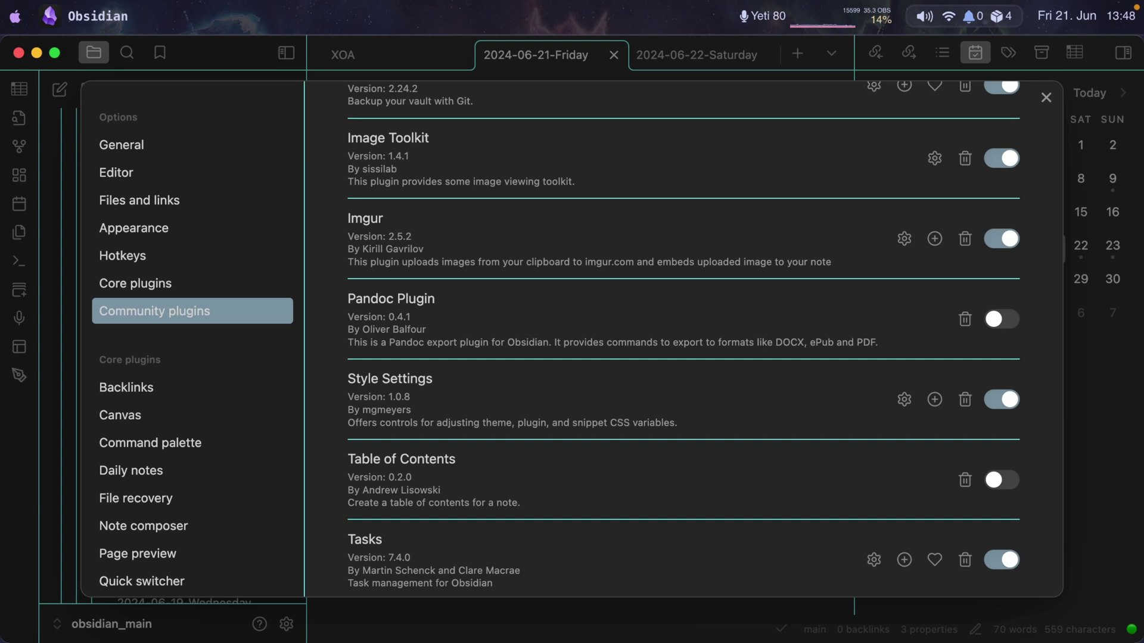
Step: Switch to kitty and exit the extra shell pane beside Neovim
{"action": "key", "text": "super+Tab"}
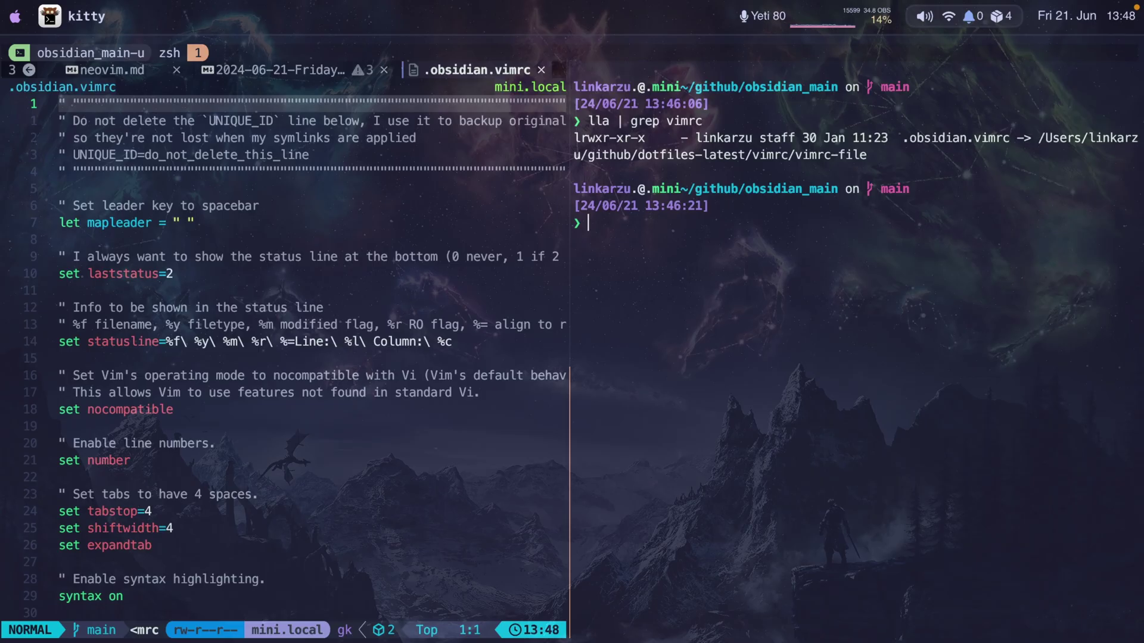
{"action": "type", "text": "exit"}
{"action": "key", "text": "Return"}
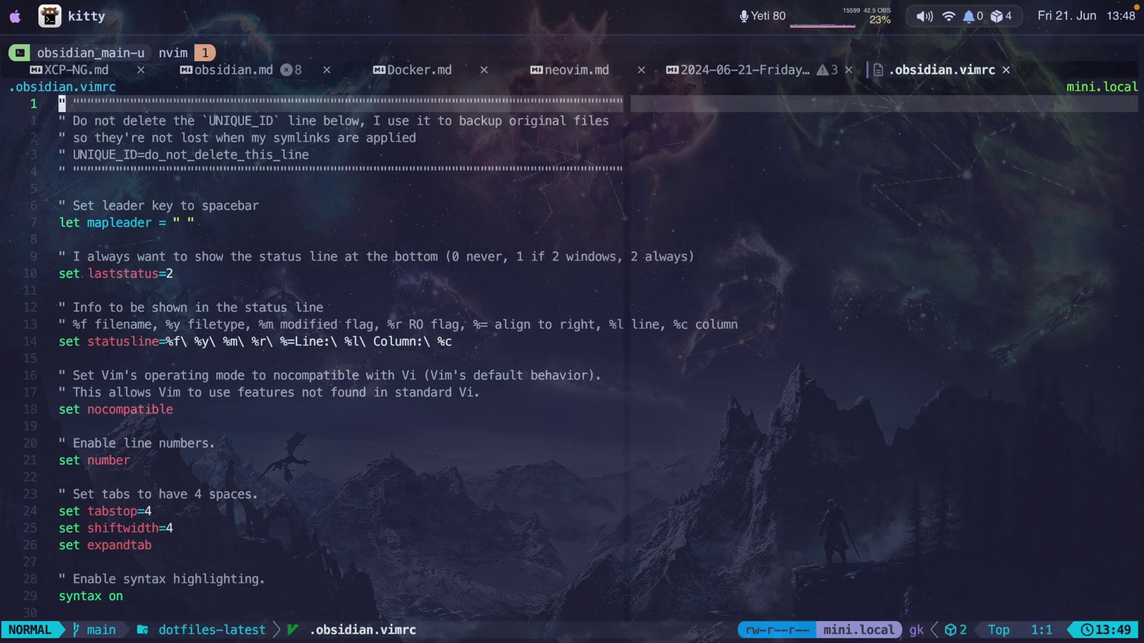
Step: Search the vault's files for test and open 999-test/test-images.md in Neovim
{"action": "key", "text": "space"}
{"action": "key", "text": "space"}
{"action": "type", "text": "test"}
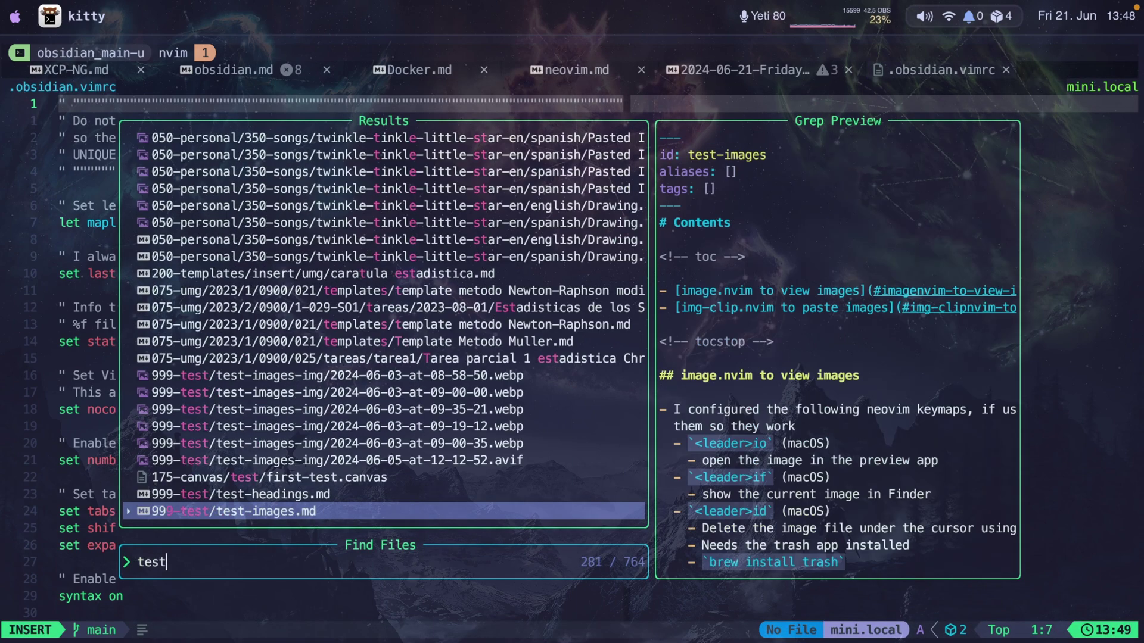
{"action": "key", "text": "Return"}
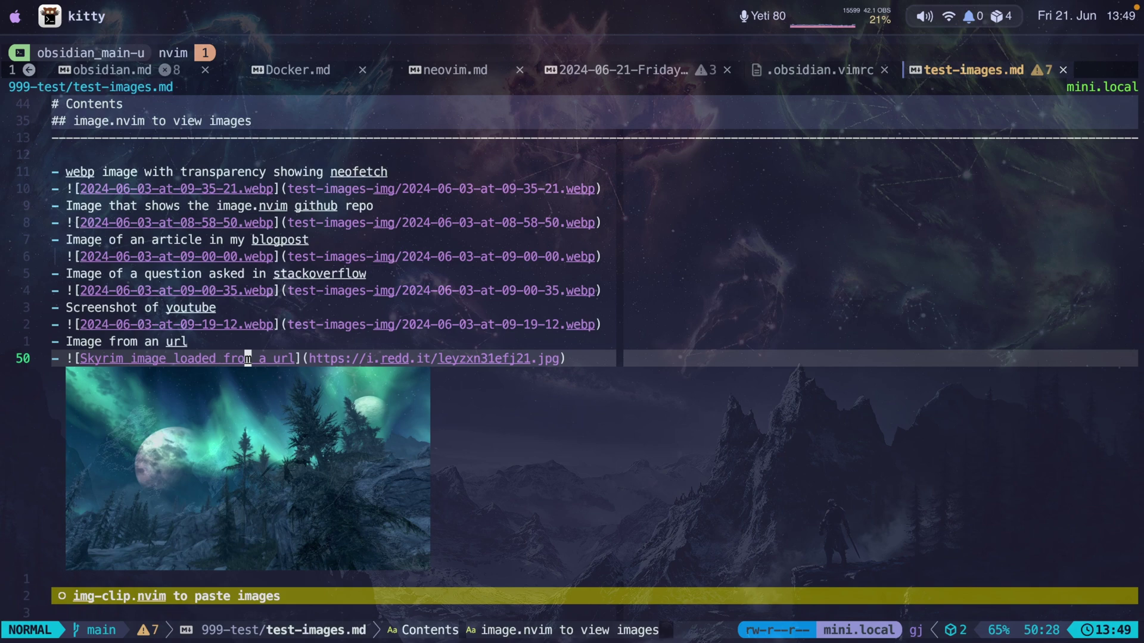
Step: Preview the YouTube and Stack Overflow screenshots inline by moving up through the image links in test-images.md
{"action": "key", "text": "k"}
{"action": "key", "text": "k"}
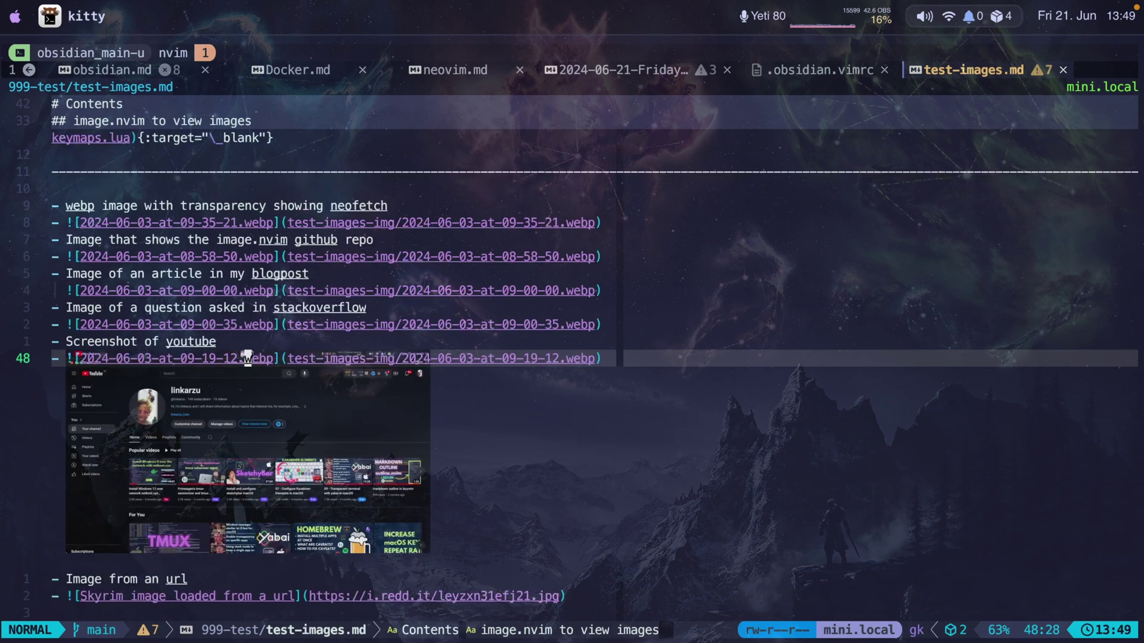
{"action": "key", "text": "k"}
{"action": "key", "text": "k"}
{"action": "key", "text": "k"}
{"action": "key", "text": "k"}
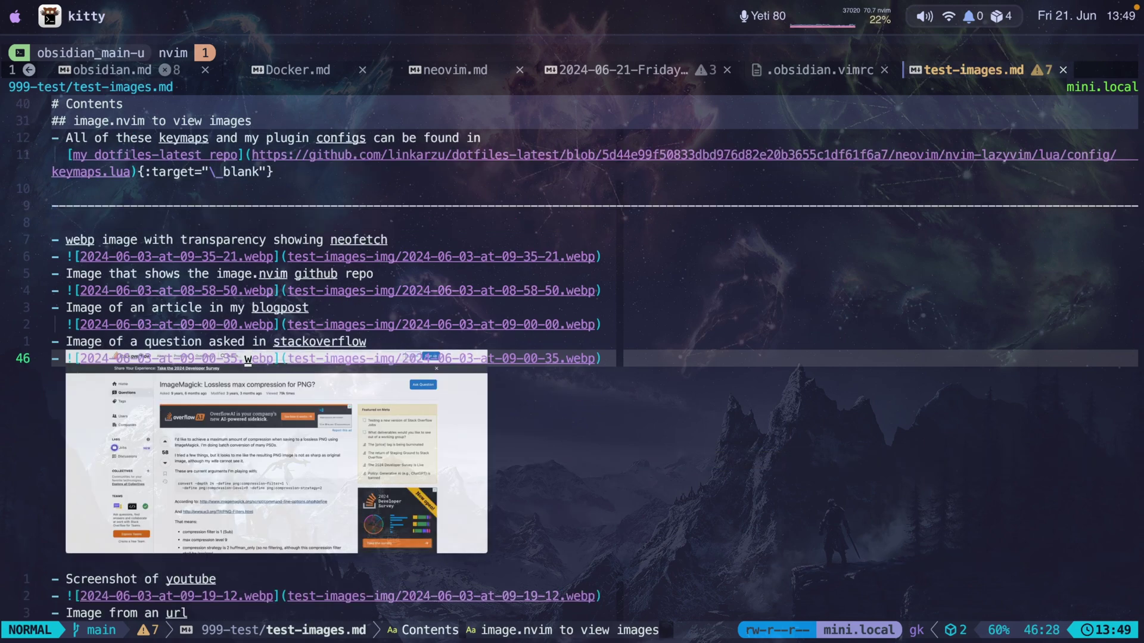